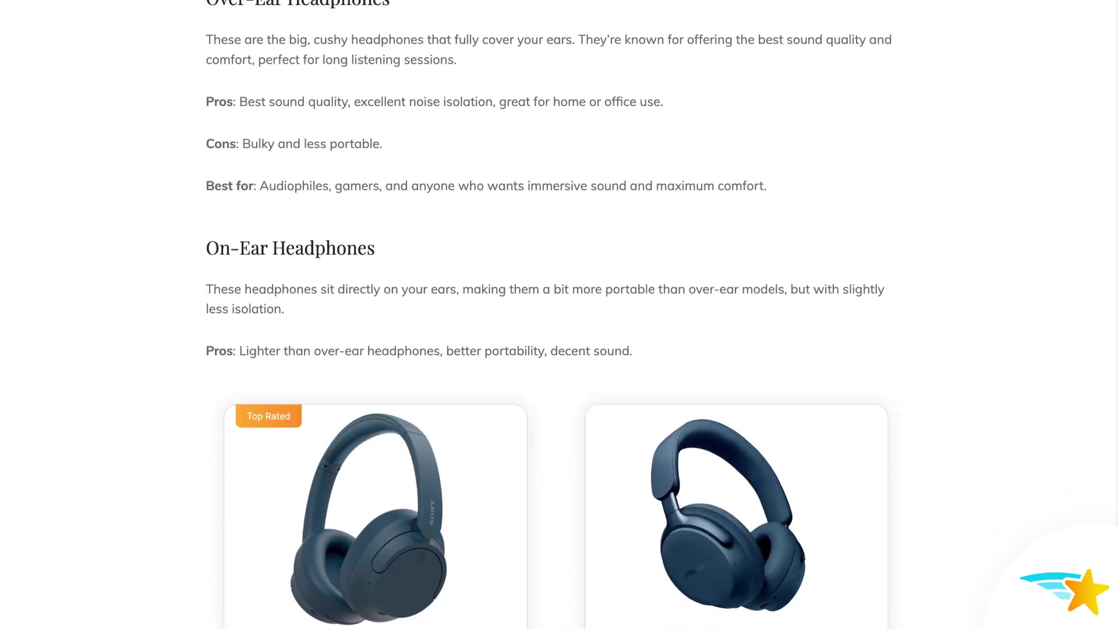
Look through the example pages with product displays for headphones, stand mixers, Fire TV devices and a gaming monitor
{"action": "scroll", "coordinate": [555, 326], "scroll_direction": "down", "scroll_amount": 6}
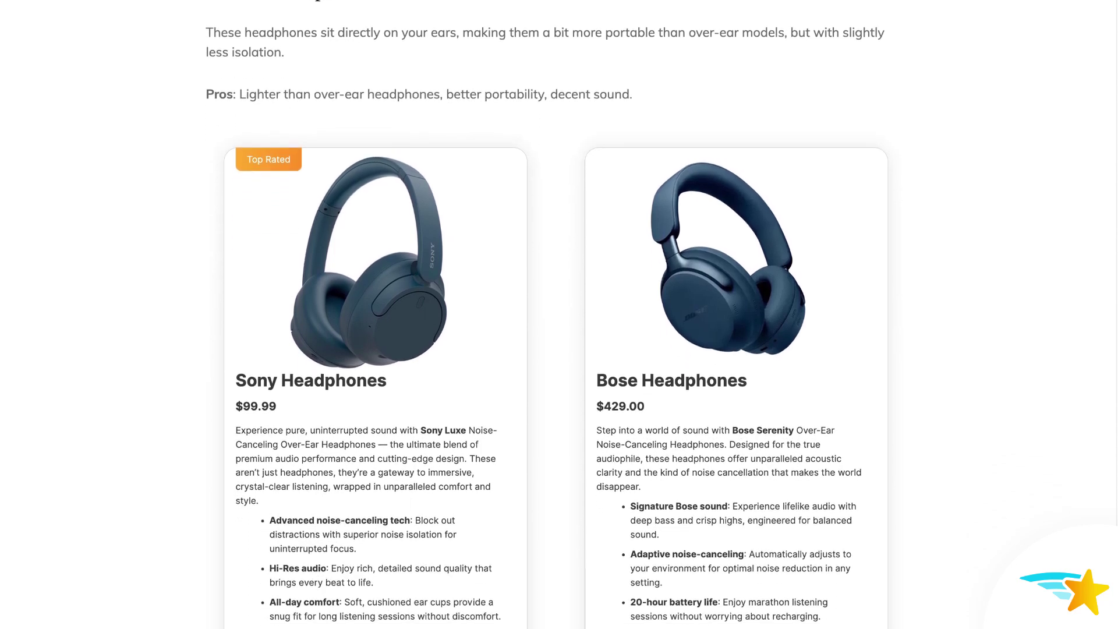
{"action": "scroll", "coordinate": [555, 325], "scroll_direction": "down", "scroll_amount": 1}
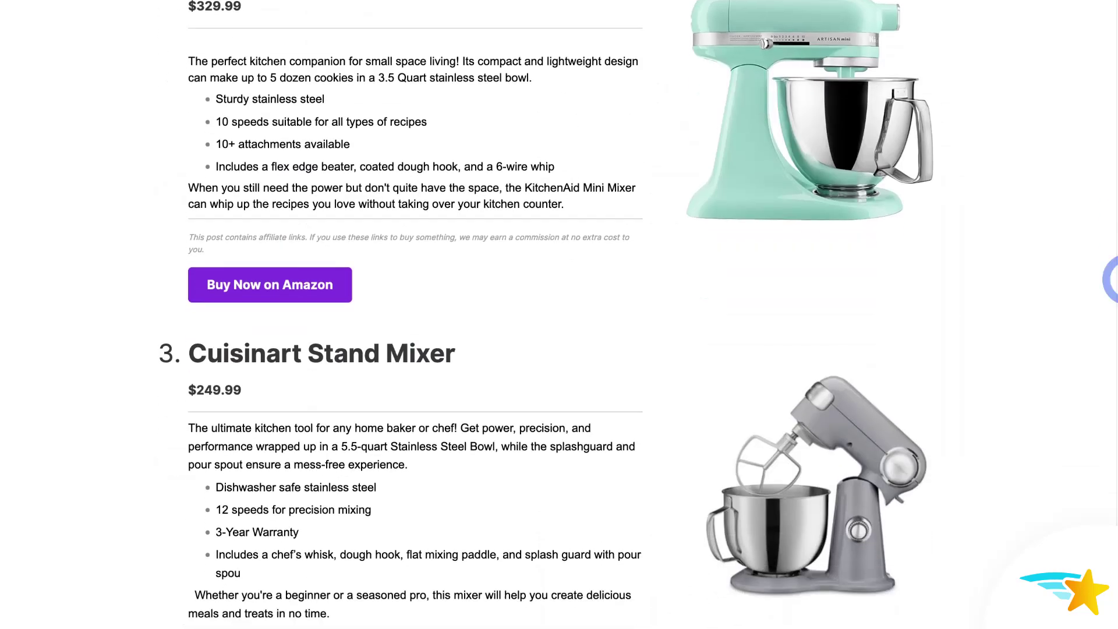
{"action": "scroll", "coordinate": [555, 315], "scroll_direction": "down", "scroll_amount": 4}
{"action": "scroll", "coordinate": [556, 314], "scroll_direction": "down", "scroll_amount": 4}
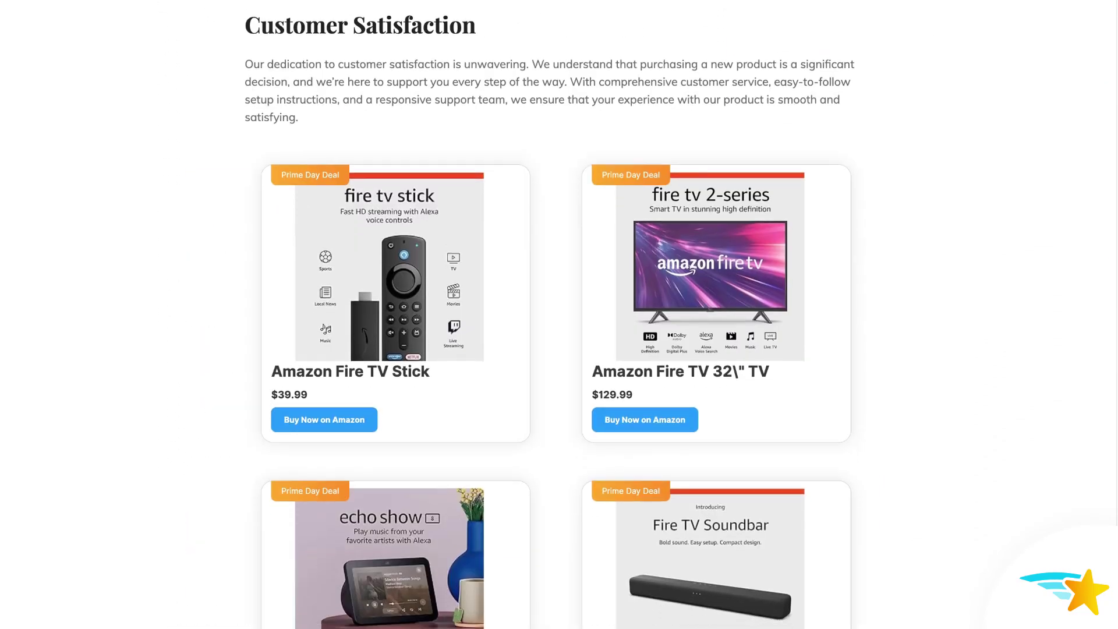
{"action": "scroll", "coordinate": [555, 315], "scroll_direction": "down", "scroll_amount": 3}
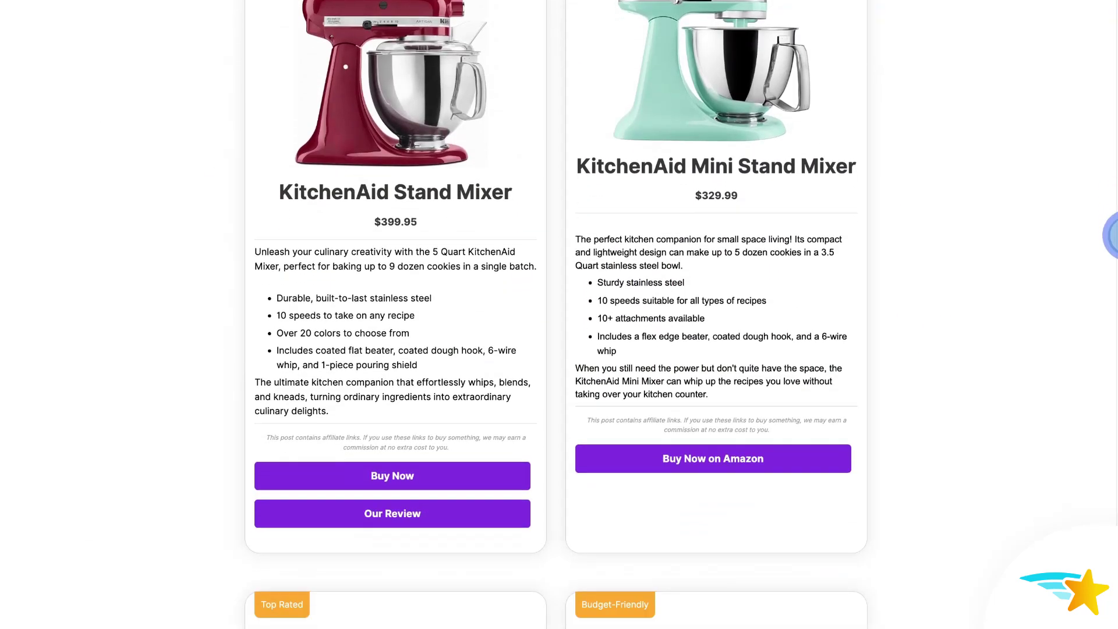
{"action": "scroll", "coordinate": [555, 314], "scroll_direction": "down", "scroll_amount": 8}
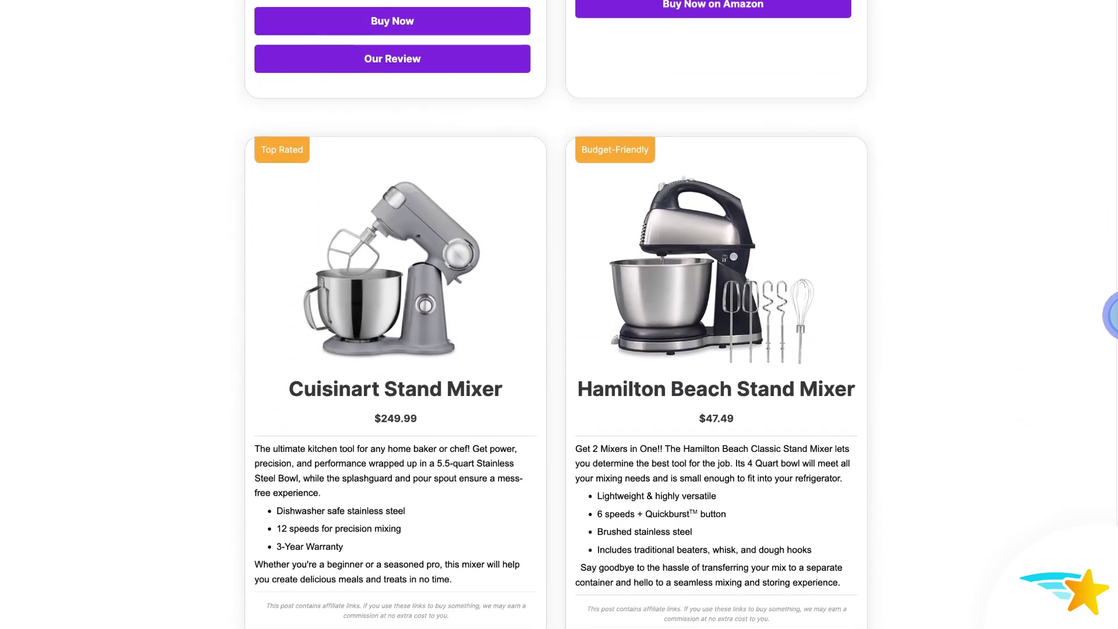
{"action": "scroll", "coordinate": [555, 315], "scroll_direction": "down", "scroll_amount": 2}
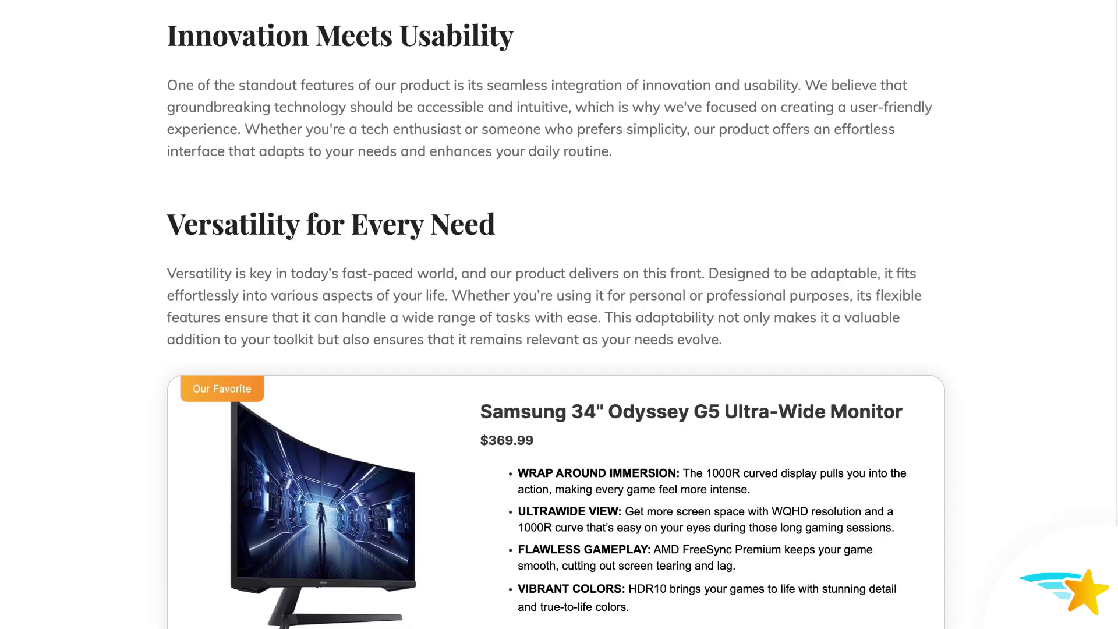
{"action": "scroll", "coordinate": [555, 315], "scroll_direction": "down", "scroll_amount": 3}
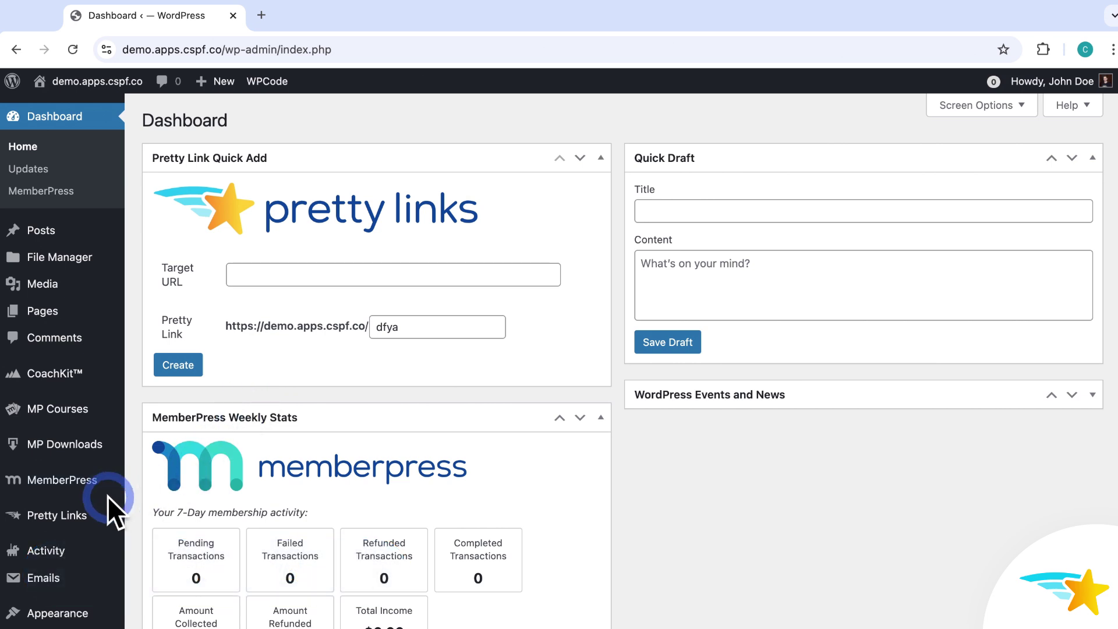
Open the Pretty Links add-ons page in the WordPress admin to check the Product Displays add-on
{"action": "left_click", "coordinate": [45, 520]}
{"action": "mouse_move", "coordinate": [57, 518]}
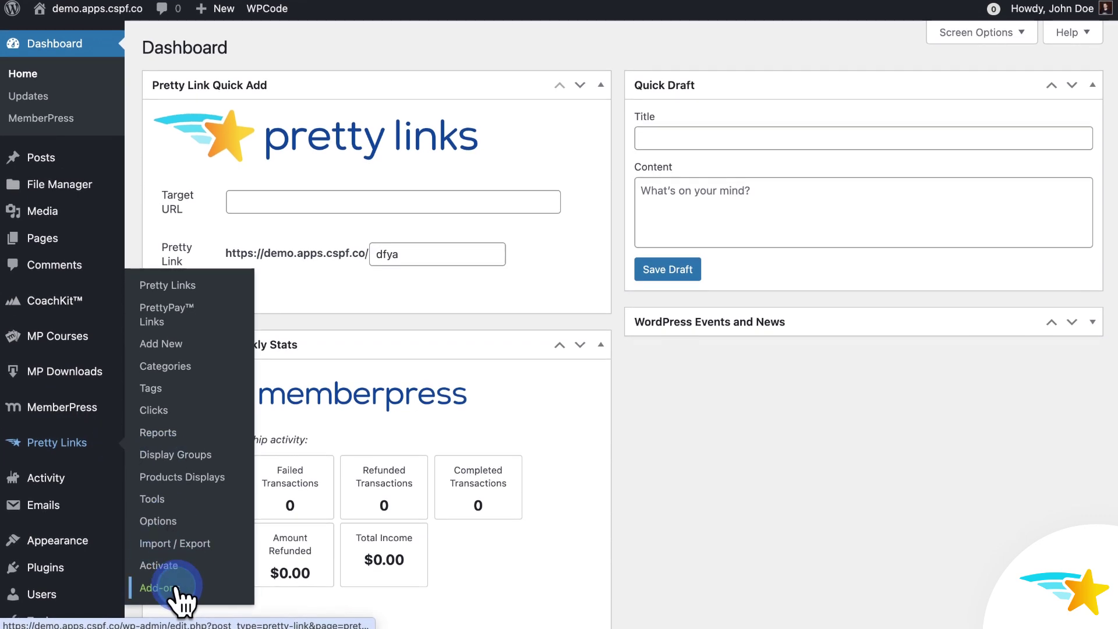
{"action": "left_click", "coordinate": [175, 589]}
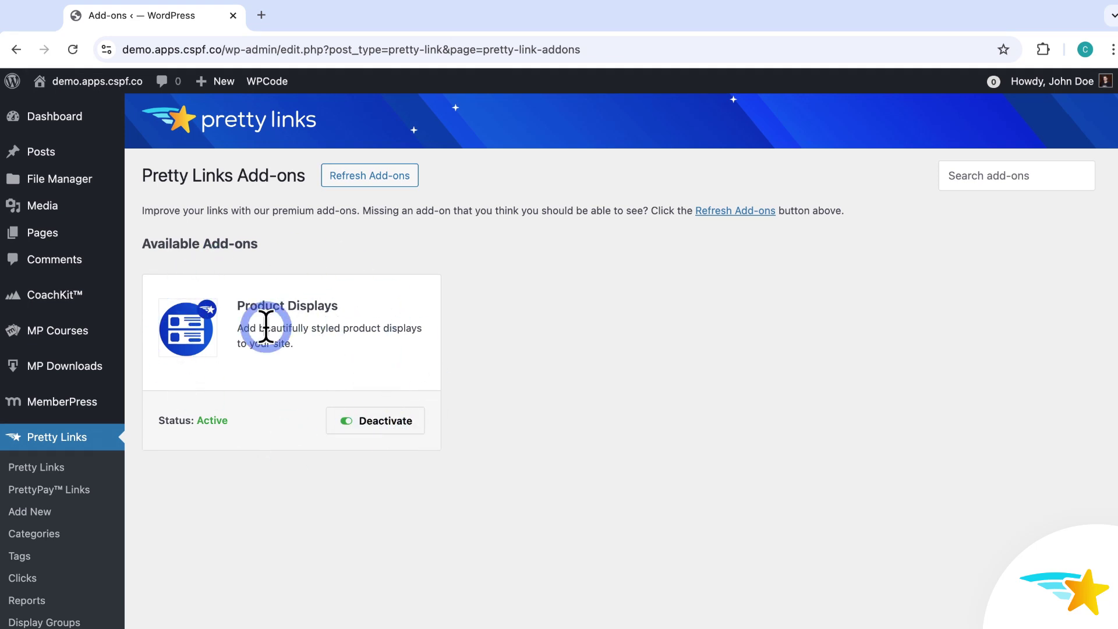
Start a new product display from the Products Displays list and name the product "Sony Novia 8K TV"
{"action": "scroll", "coordinate": [532, 386], "scroll_direction": "down", "scroll_amount": 5}
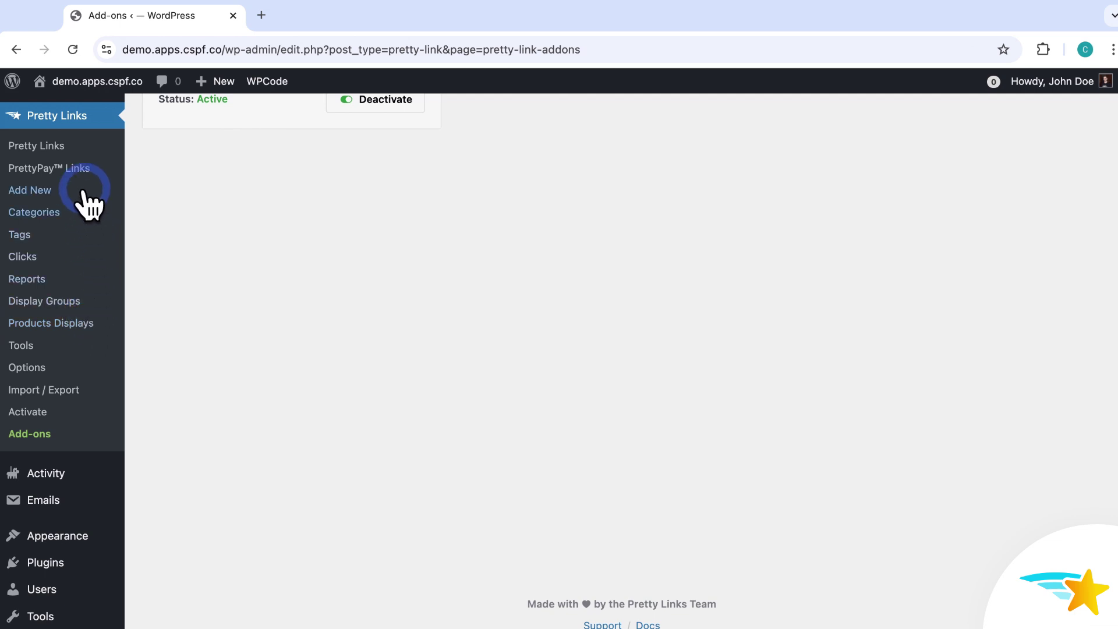
{"action": "left_click", "coordinate": [82, 325]}
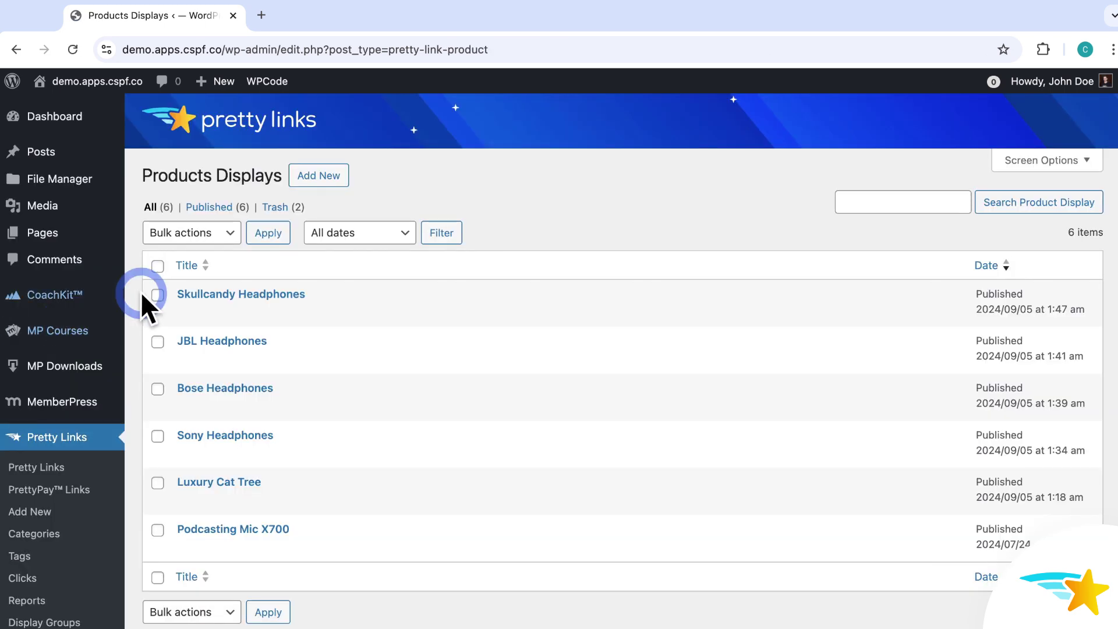
{"action": "left_click", "coordinate": [315, 177]}
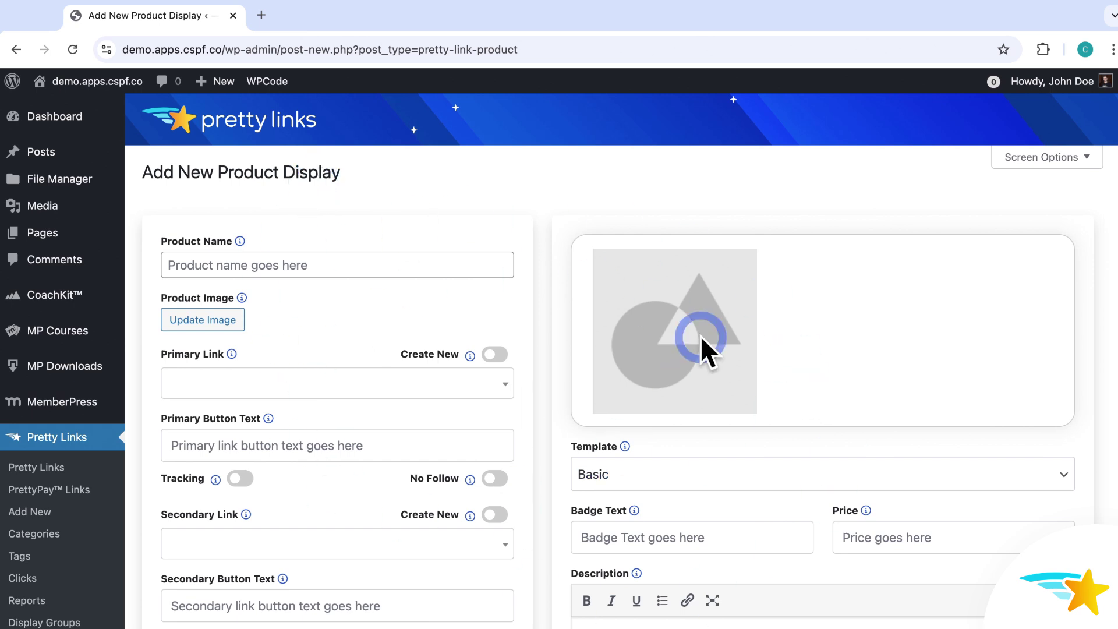
{"action": "left_click", "coordinate": [343, 266]}
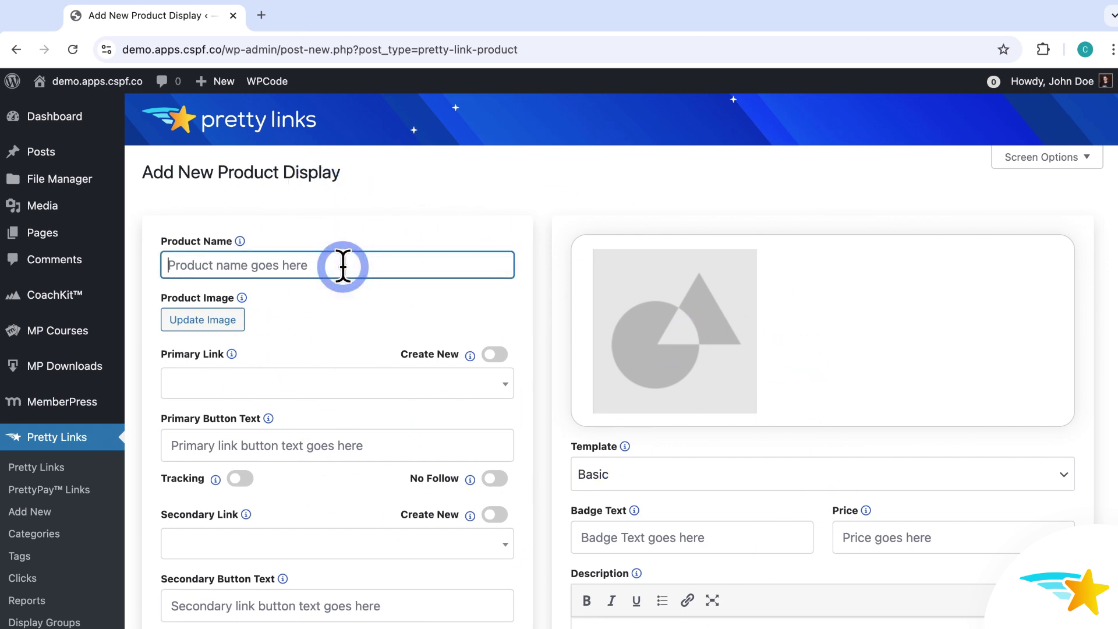
{"action": "type", "text": "Sony Novia"}
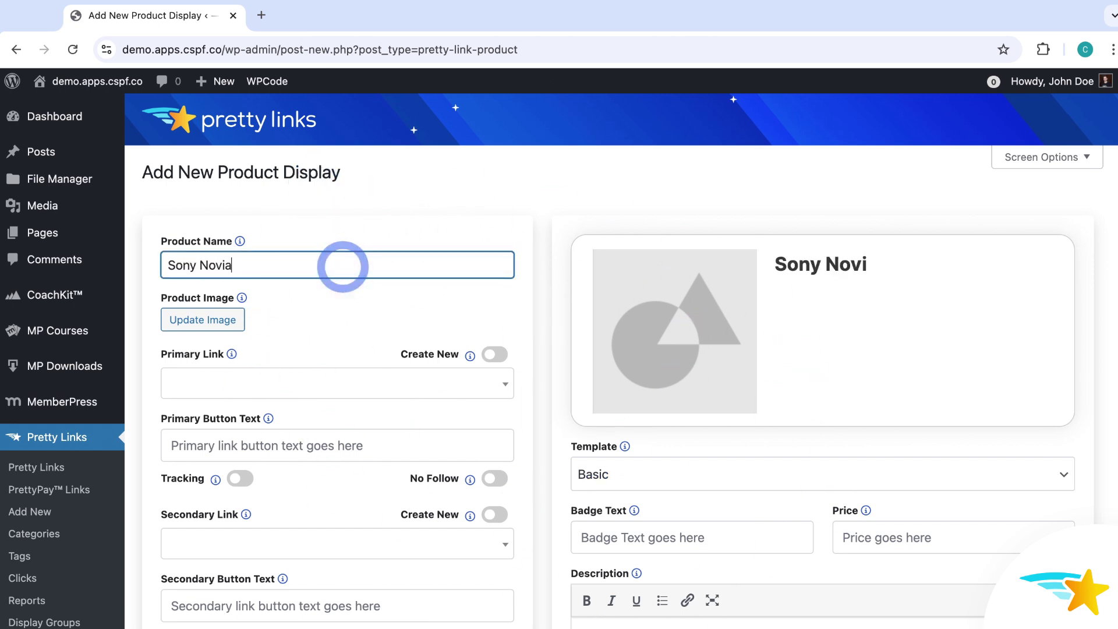
{"action": "type", "text": " 8K TV"}
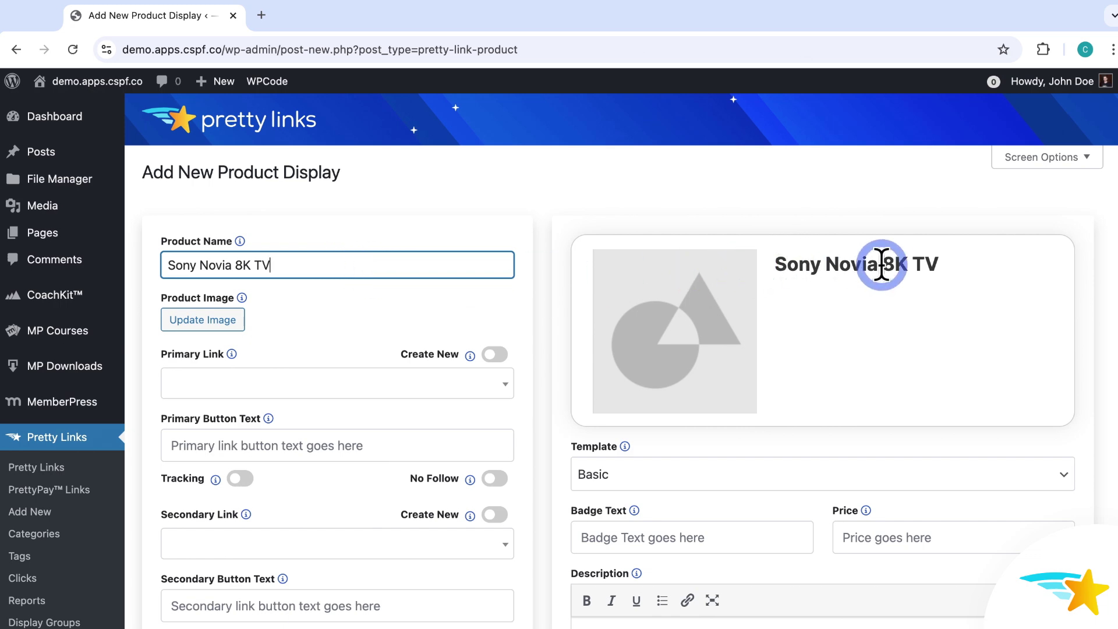
Set the product image to sonytv.jpg from the media library
{"action": "left_click", "coordinate": [210, 326]}
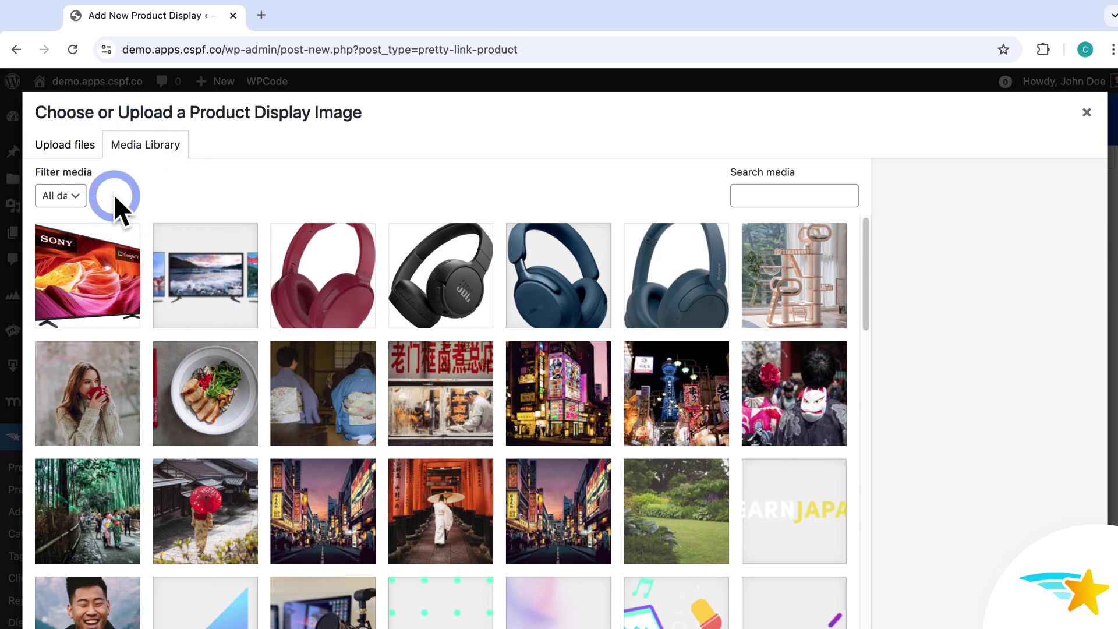
{"action": "left_click", "coordinate": [103, 285]}
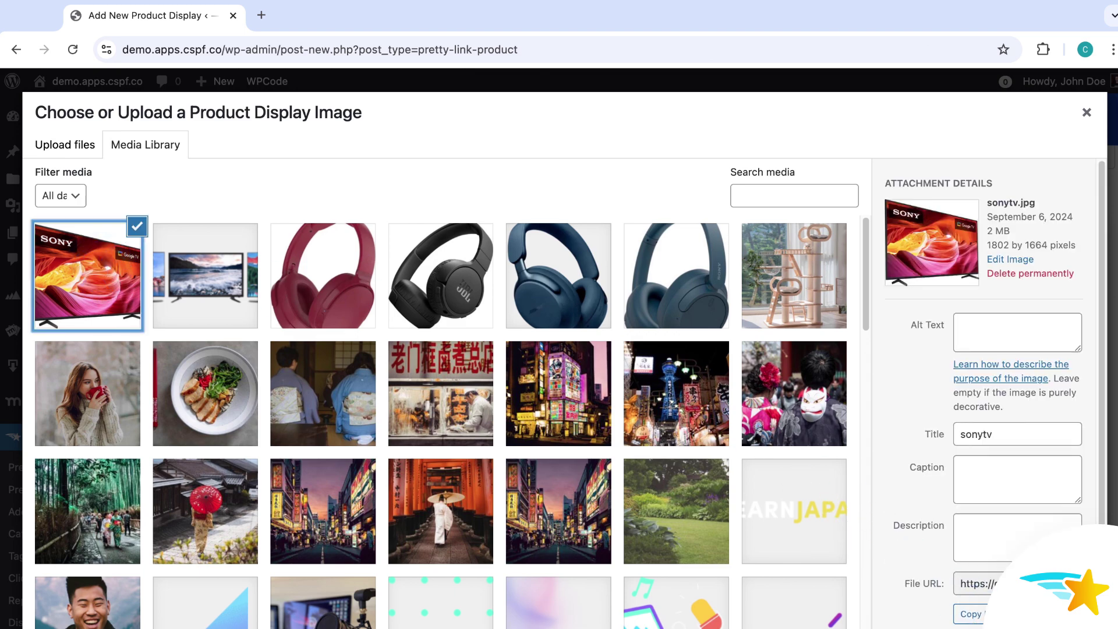
{"action": "left_click", "coordinate": [970, 607]}
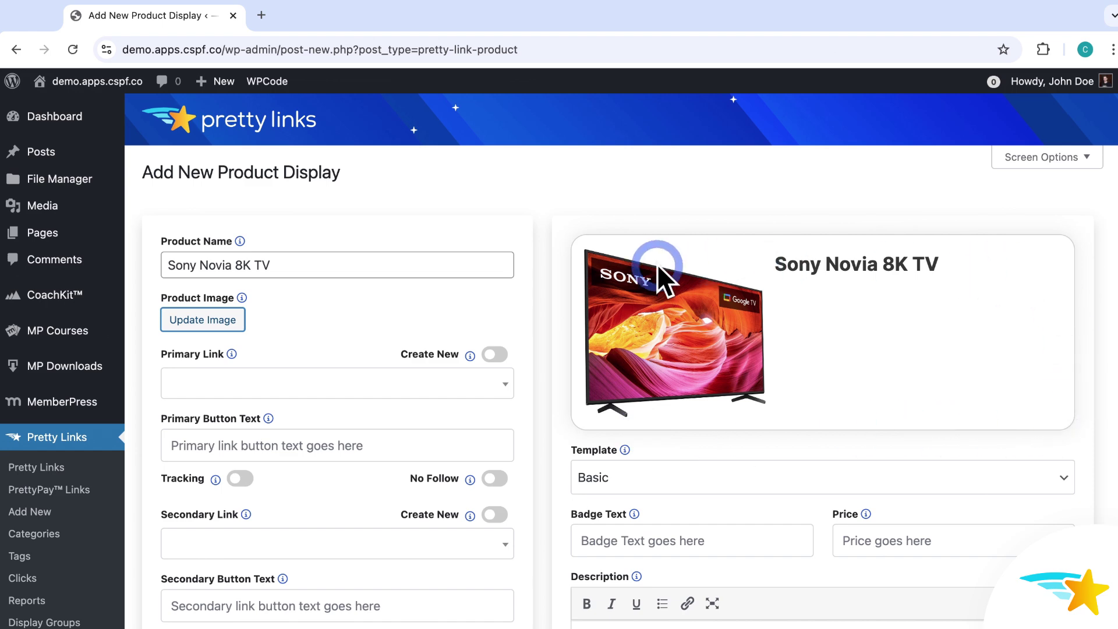
Inspect the settings of the existing "Sony Nova TV (Amazon)" pretty link in a separate tab and return to the product display
{"action": "scroll", "coordinate": [657, 264], "scroll_direction": "down", "scroll_amount": 2}
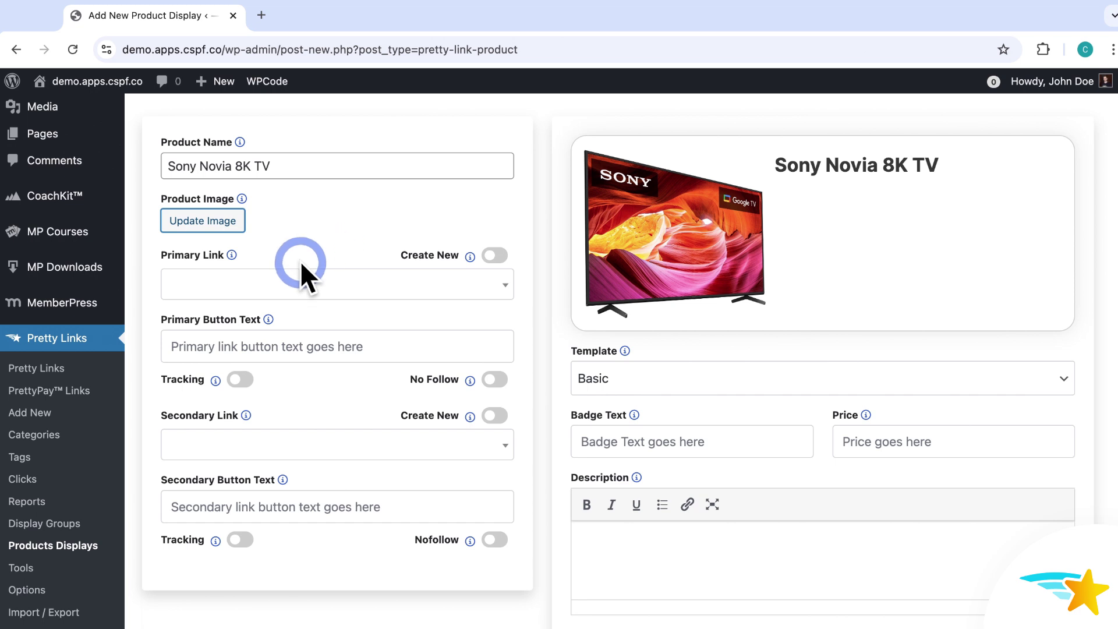
{"action": "right_click", "coordinate": [55, 365]}
{"action": "left_click", "coordinate": [78, 372]}
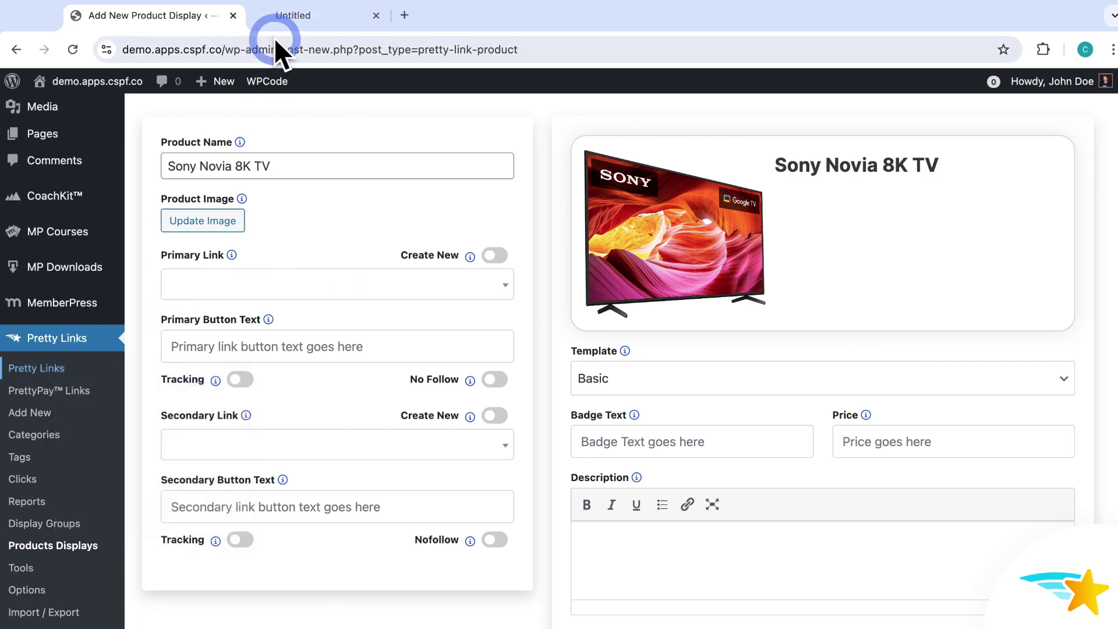
{"action": "left_click", "coordinate": [295, 20]}
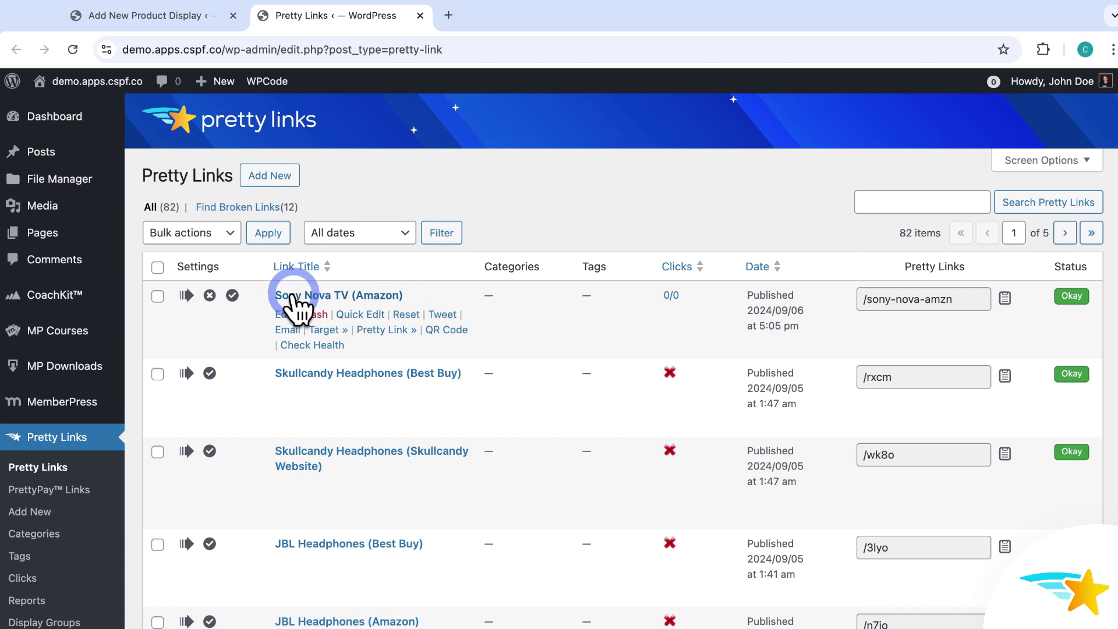
{"action": "left_click", "coordinate": [294, 297]}
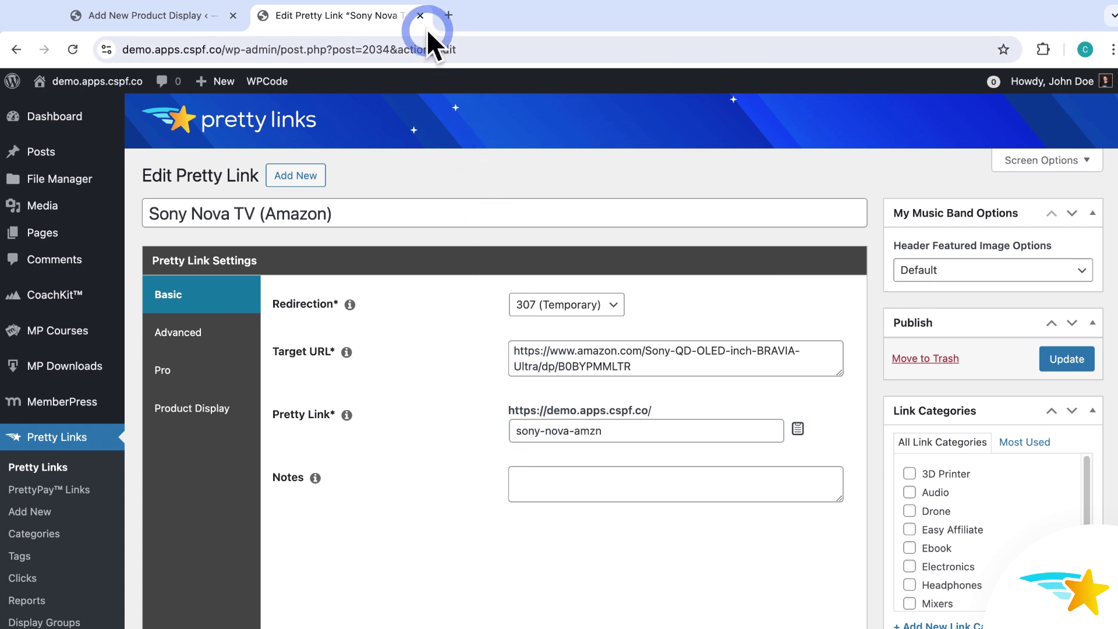
{"action": "left_click", "coordinate": [419, 15]}
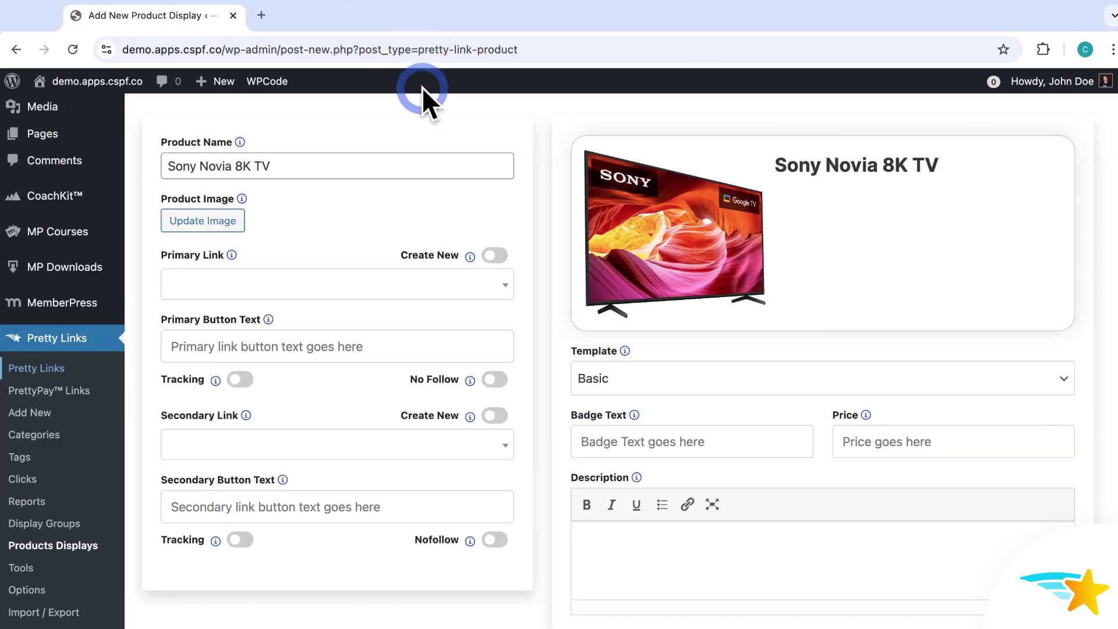
Search the existing links for "sony nov" and set "Sony Nova TV (Amazon)" as the primary link
{"action": "left_click", "coordinate": [493, 284]}
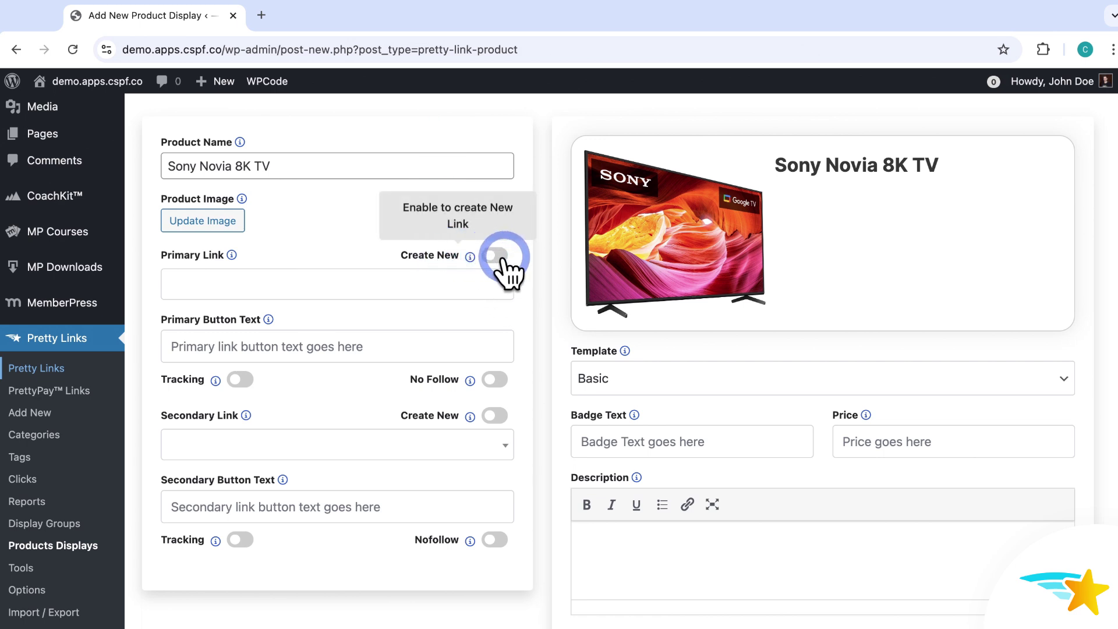
{"action": "left_click", "coordinate": [504, 286]}
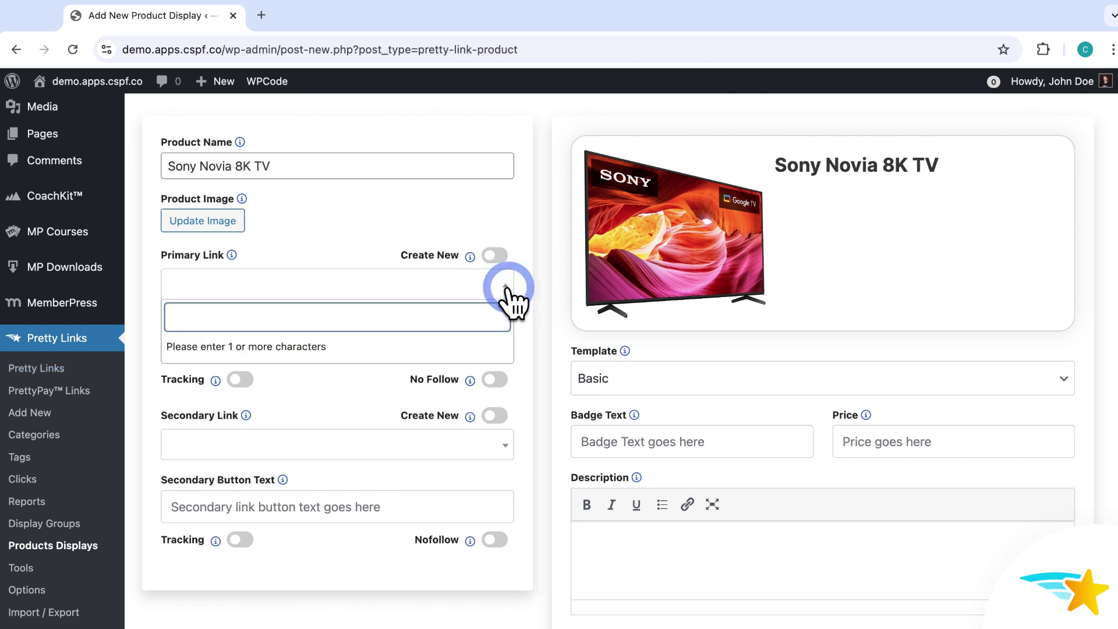
{"action": "type", "text": "sony nov"}
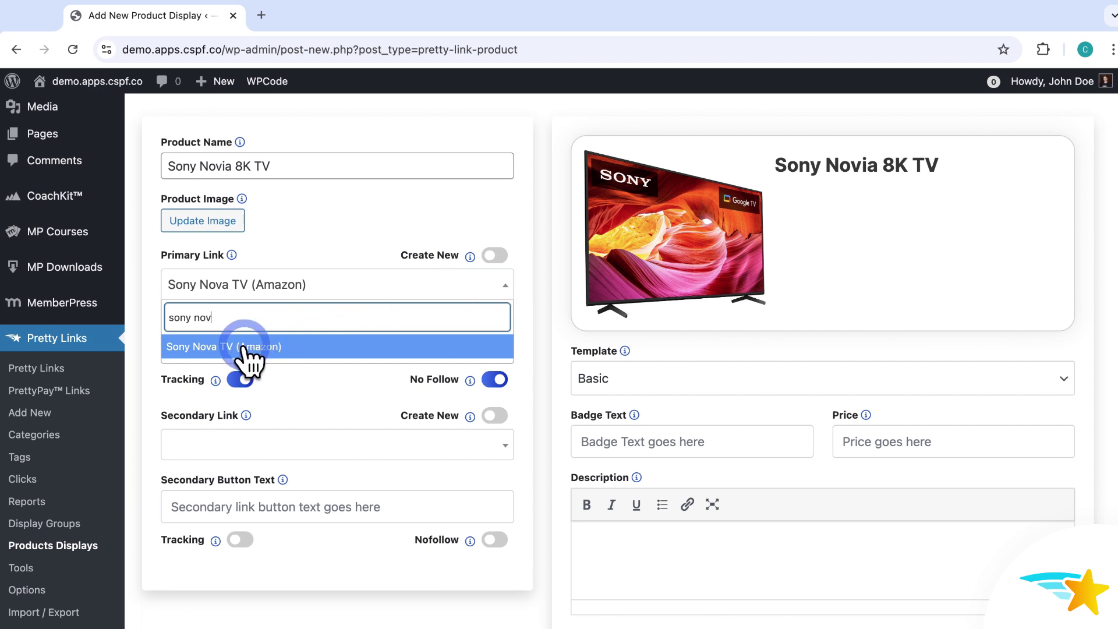
{"action": "left_click", "coordinate": [212, 346]}
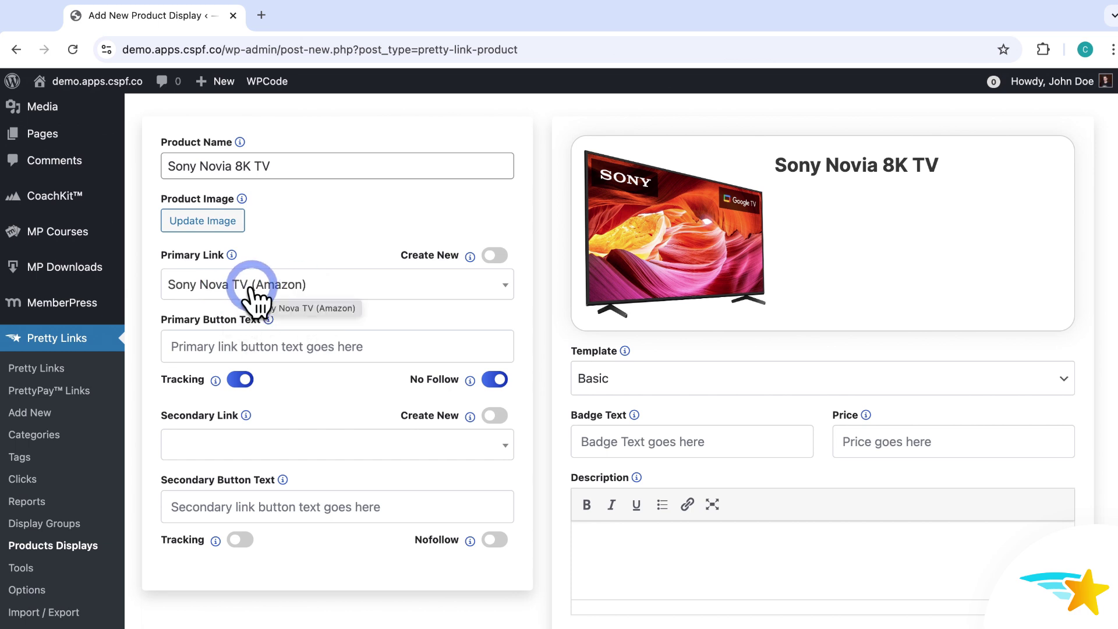
Set the primary button text to "Buy from Amazon"
{"action": "left_click", "coordinate": [337, 348]}
{"action": "type", "text": "Buy "}
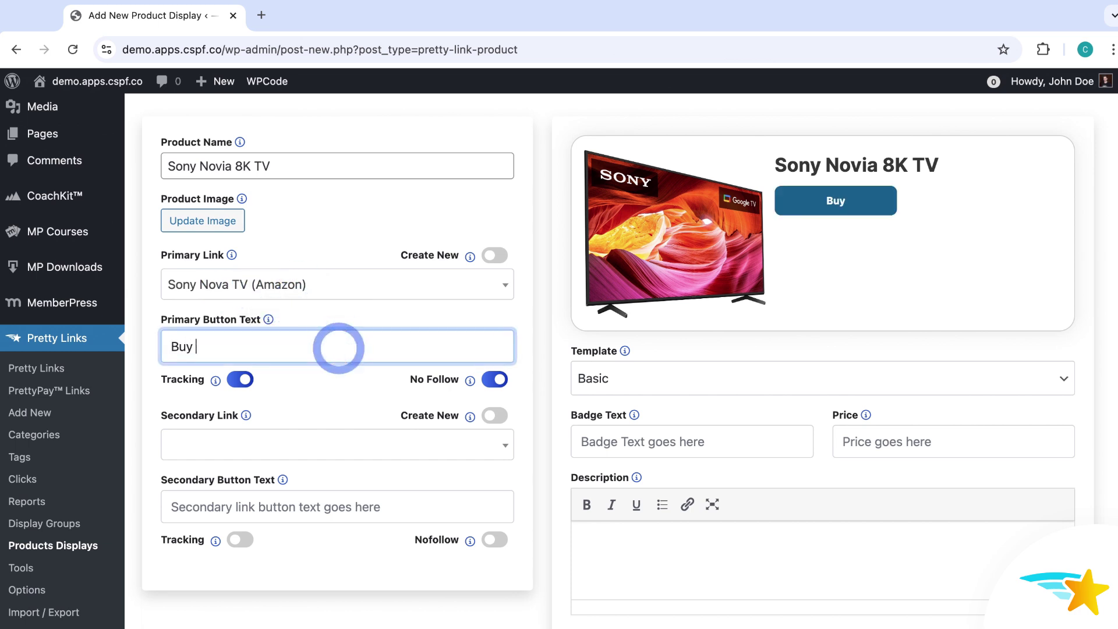
{"action": "type", "text": "from Amazon"}
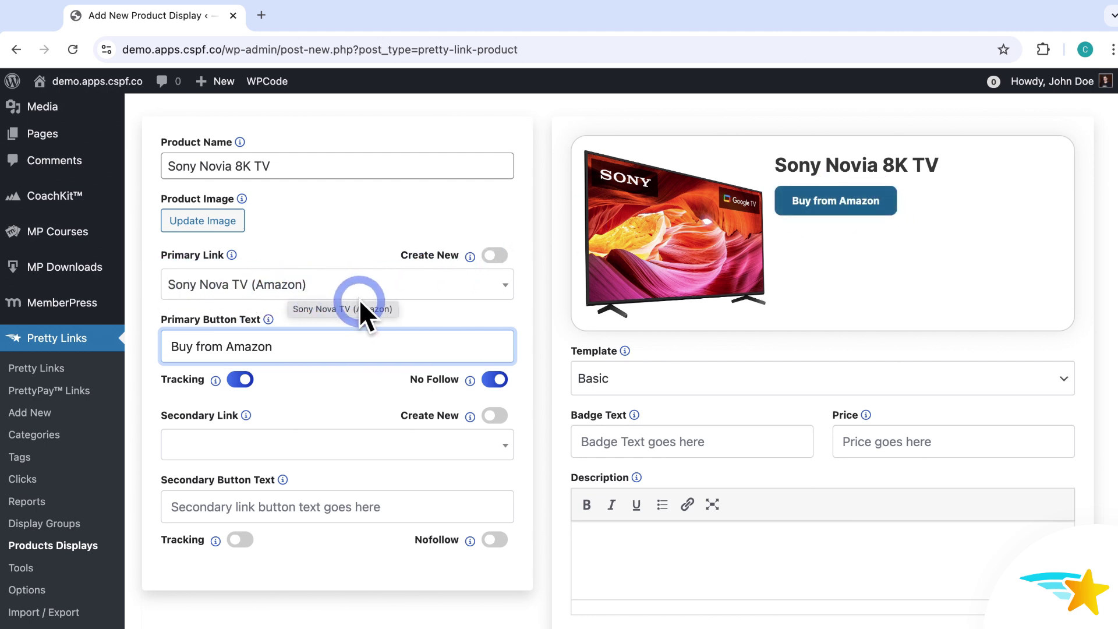
{"action": "mouse_move", "coordinate": [412, 382]}
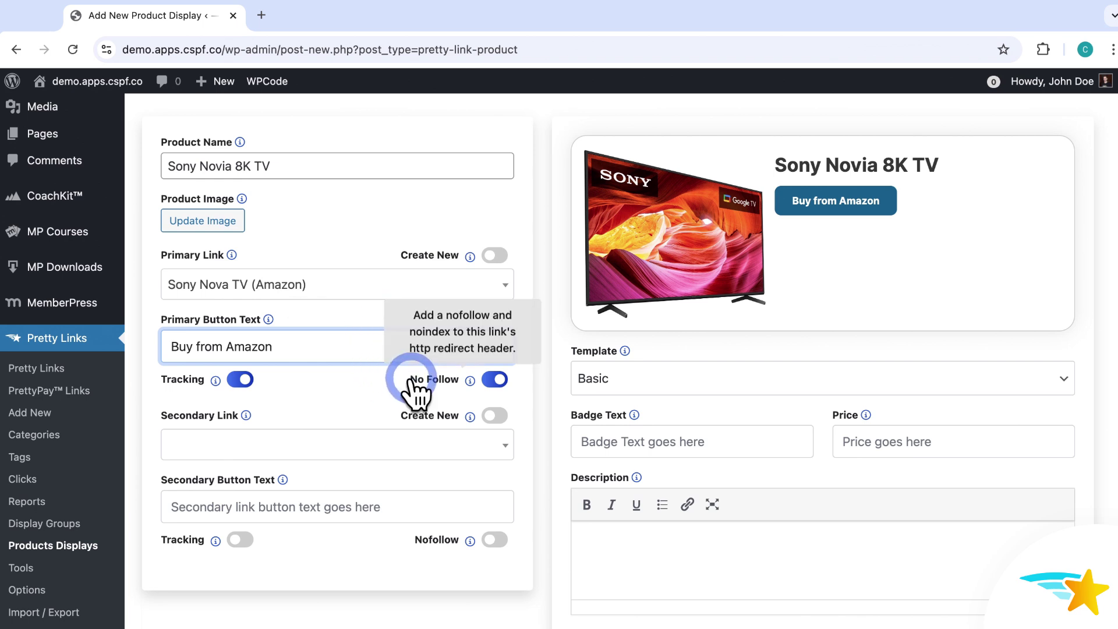
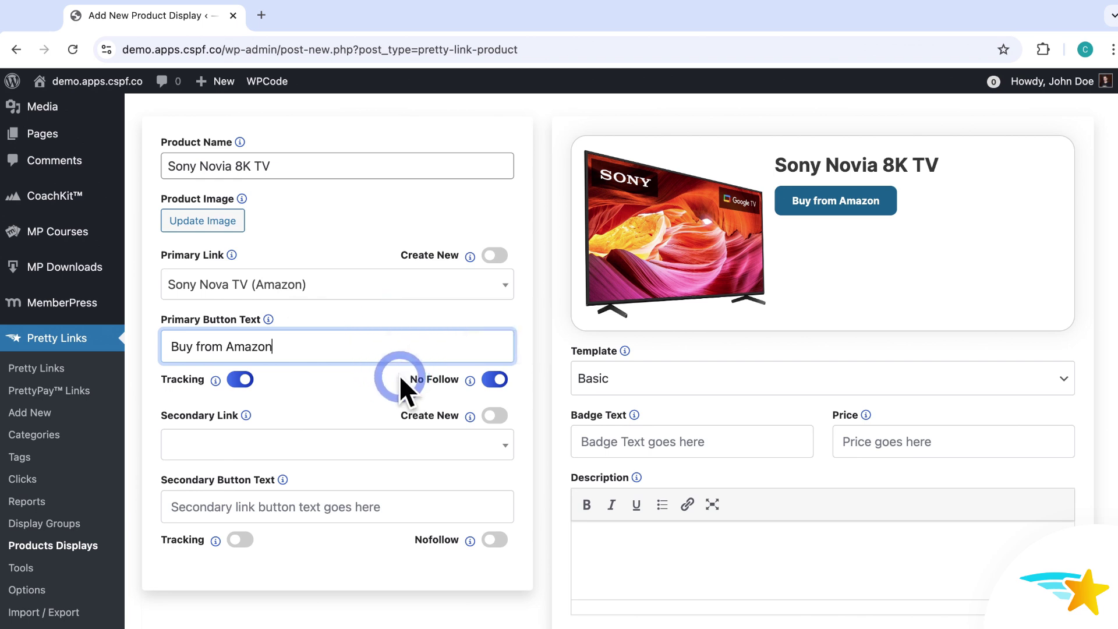
{"action": "left_click", "coordinate": [400, 376]}
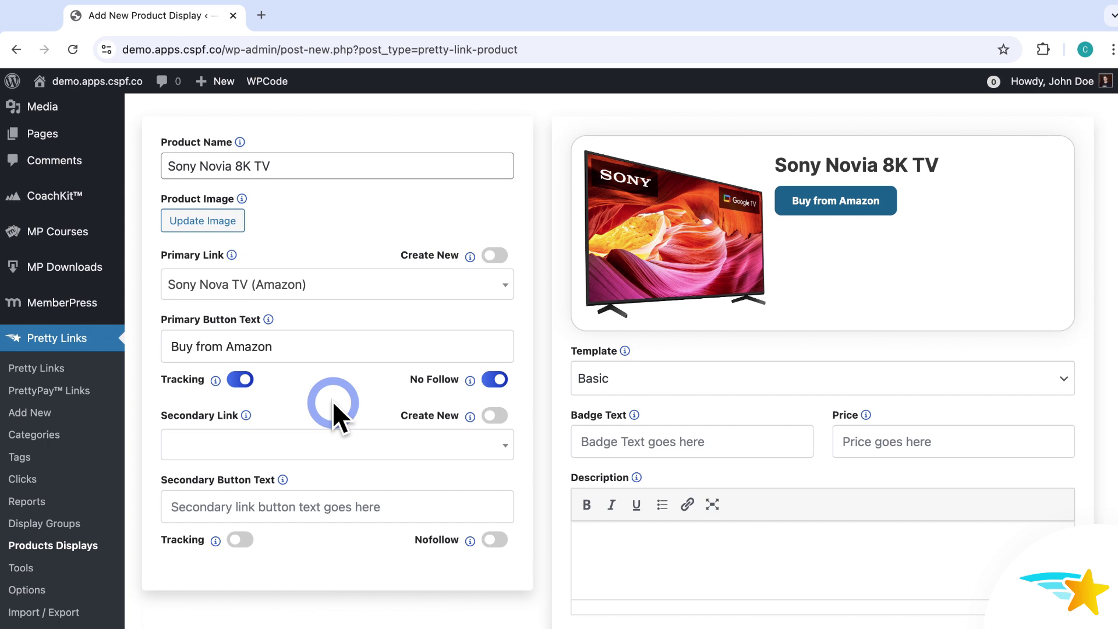
{"action": "left_click", "coordinate": [494, 416]}
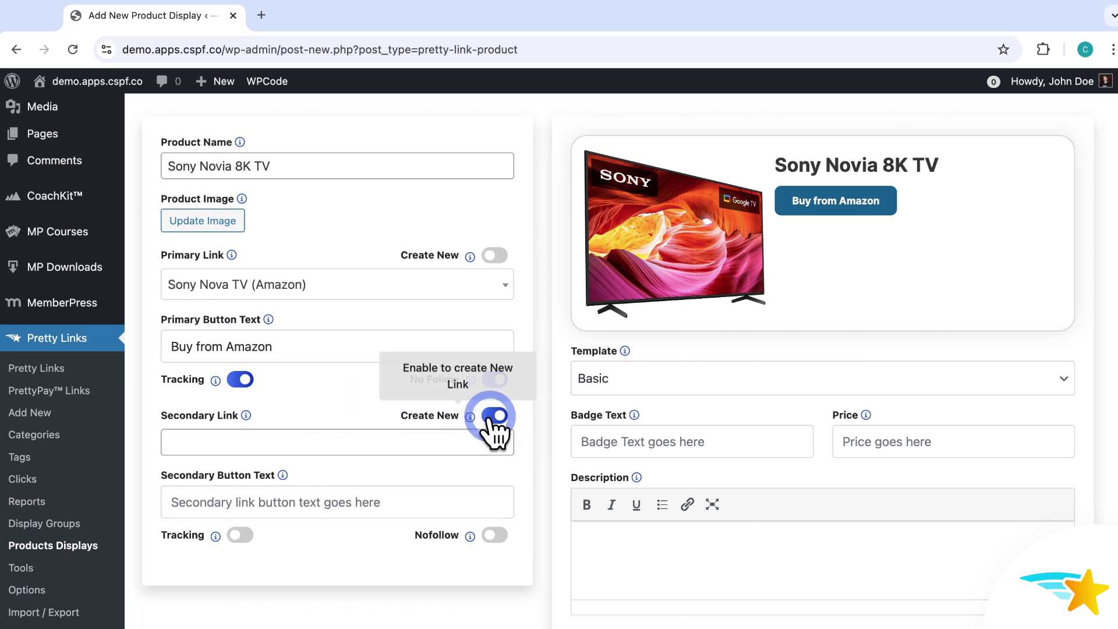
{"action": "left_click", "coordinate": [374, 442]}
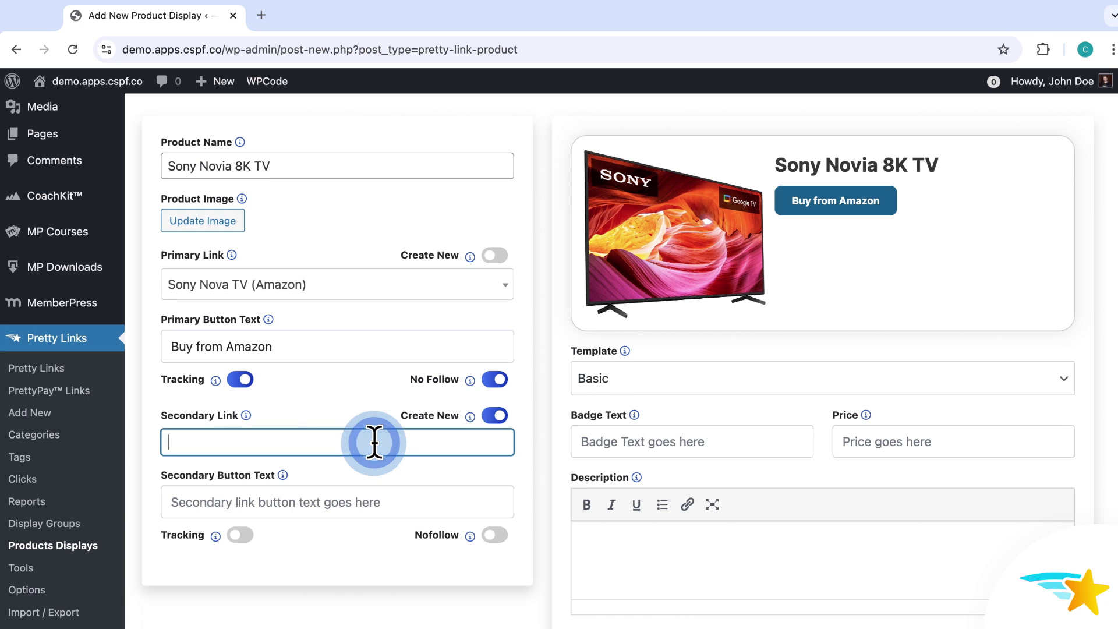
{"action": "type", "text": "https://www.bestbuy.com/site/sony-77-class-bravia-xr-a80l-oled-4k-uhd-smart-google-tv-2023/6543910.p?skuId=6543910"}
{"action": "left_click", "coordinate": [352, 411]}
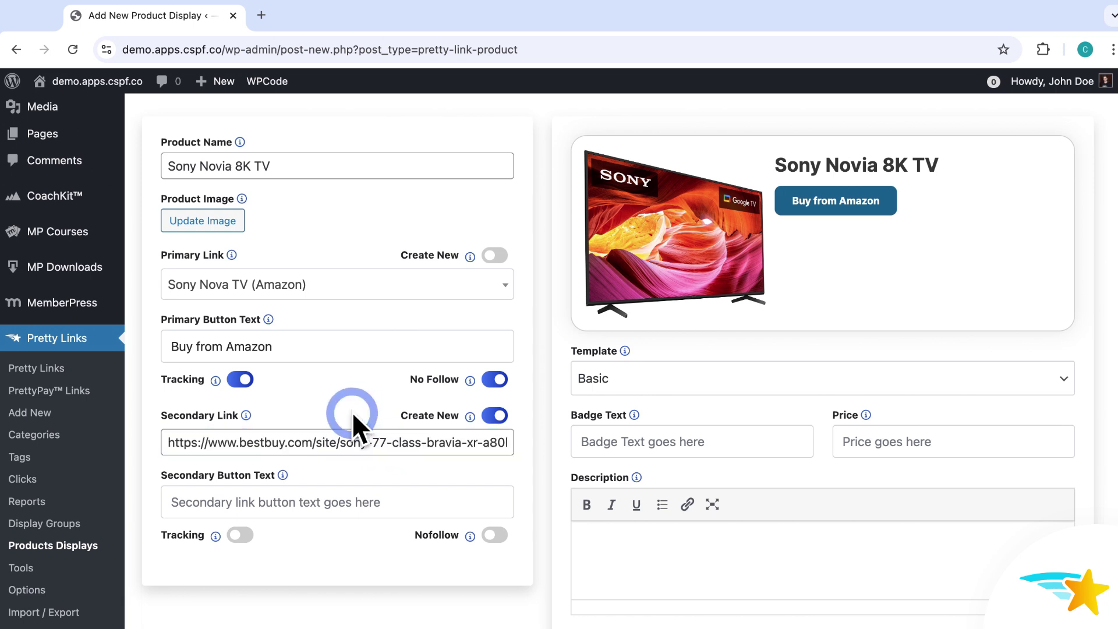
Set the secondary button text to "Buy from Best Buy"
{"action": "left_click", "coordinate": [379, 499]}
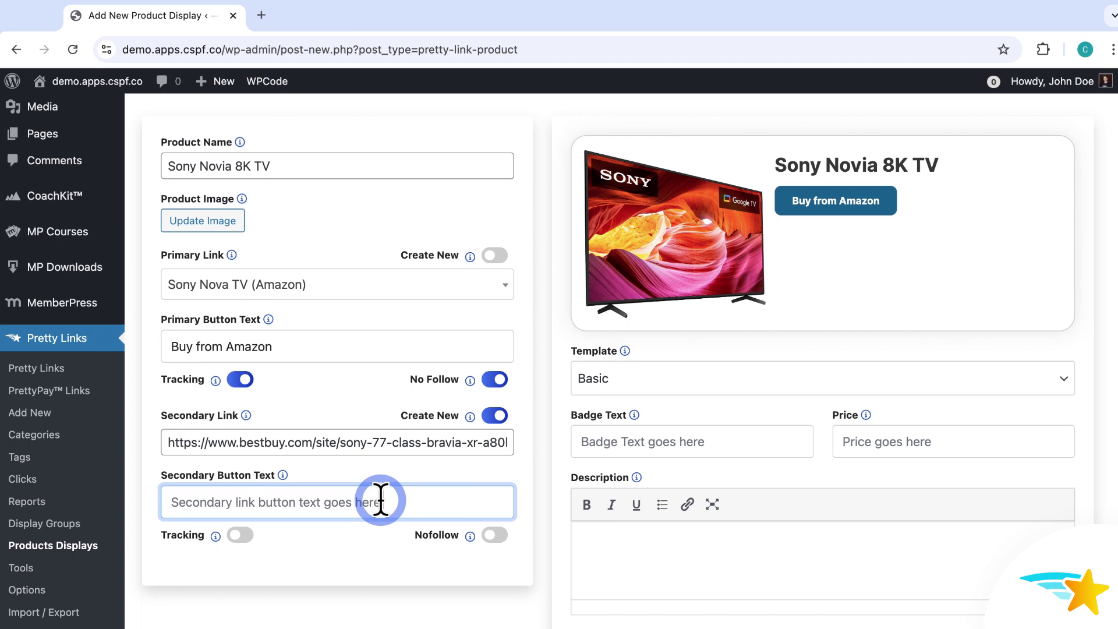
{"action": "type", "text": "Buy from Best B"}
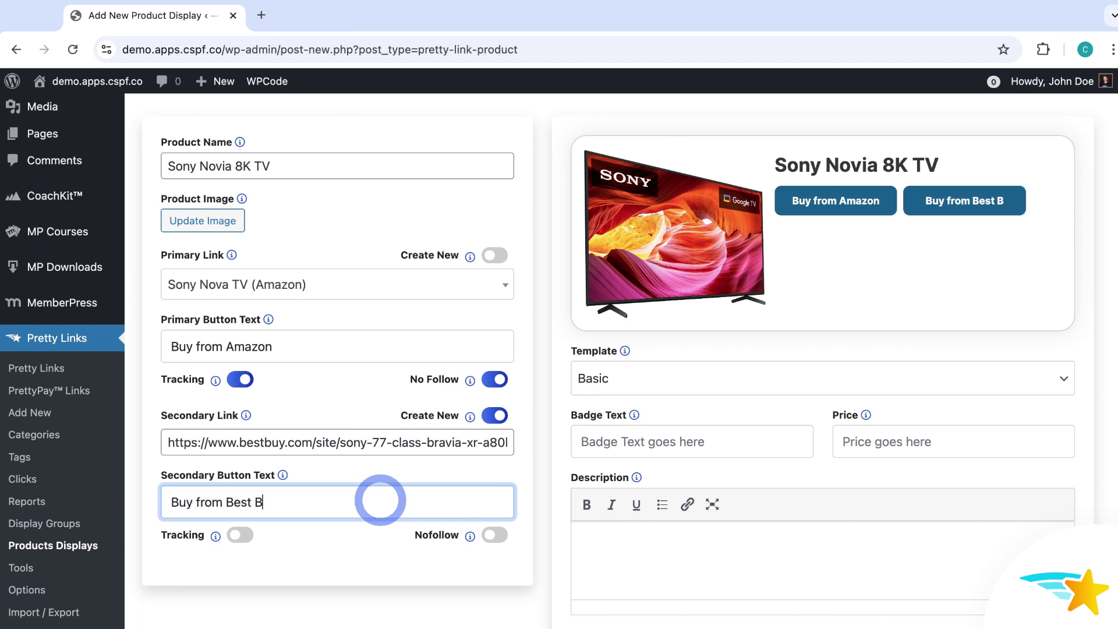
{"action": "type", "text": "uy"}
{"action": "left_click", "coordinate": [379, 536]}
{"action": "left_click", "coordinate": [972, 201]}
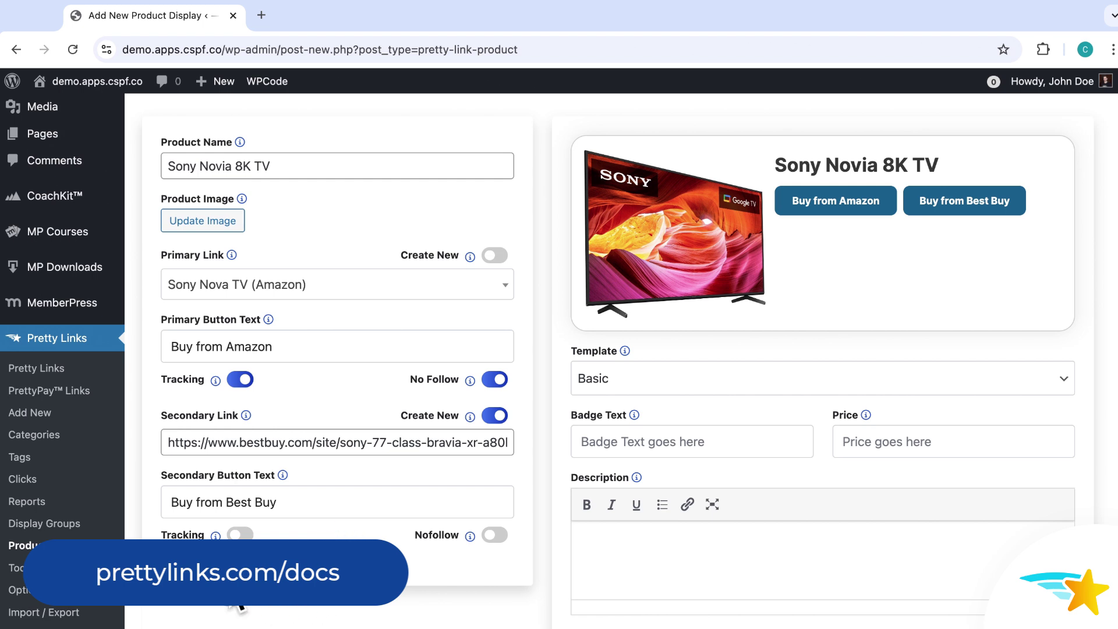
{"action": "mouse_move", "coordinate": [209, 550]}
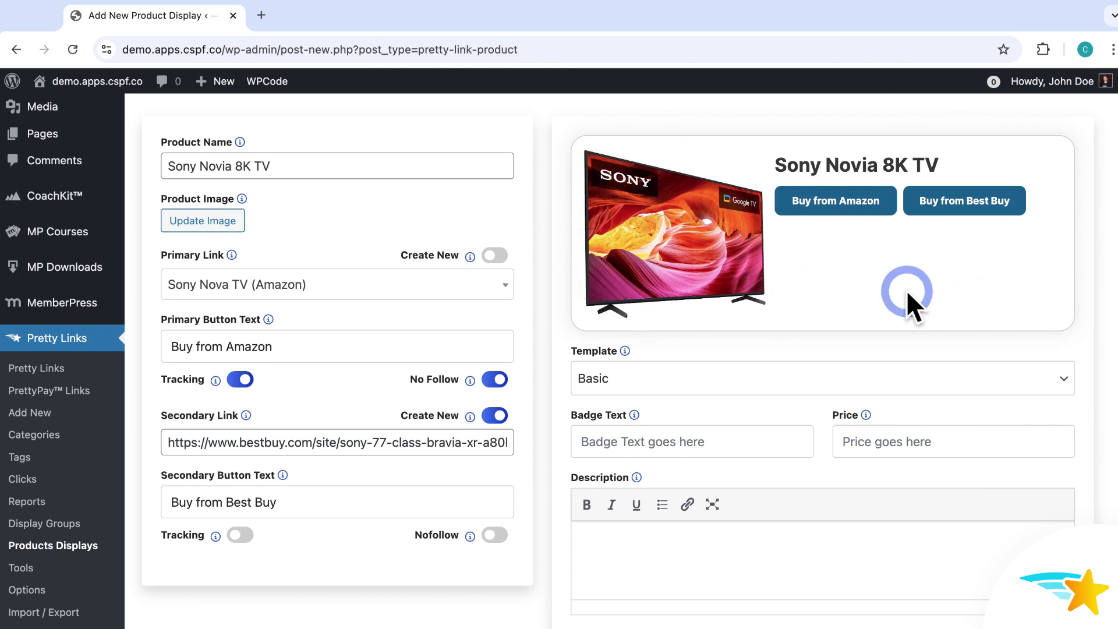
Try the Sirius and Vega templates on the product display and switch back to the Basic template
{"action": "scroll", "coordinate": [906, 289], "scroll_direction": "down", "scroll_amount": 5}
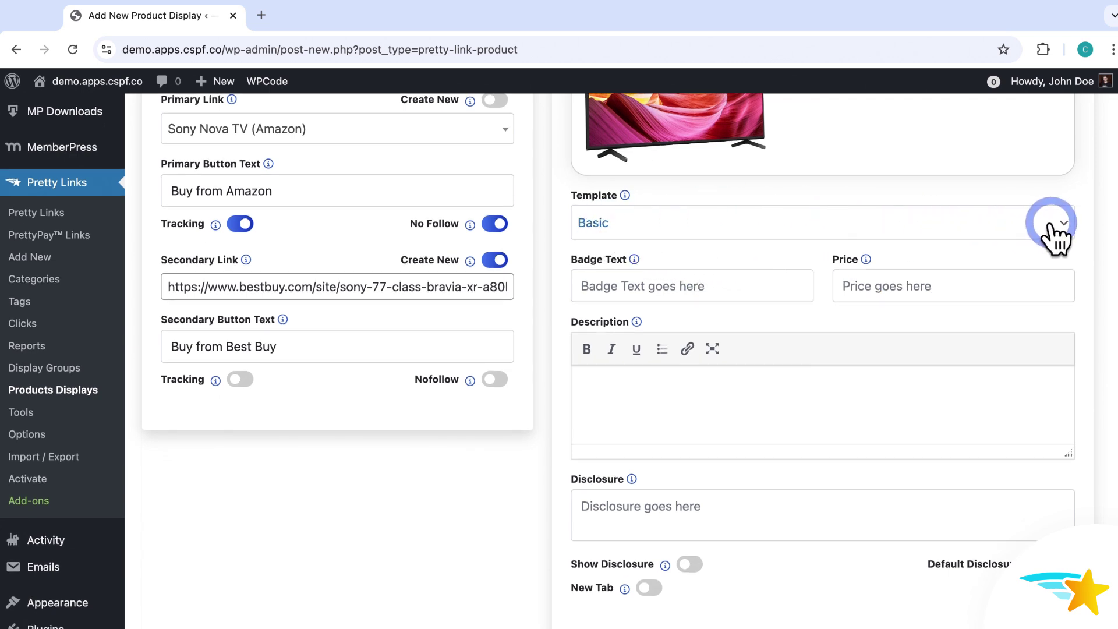
{"action": "scroll", "coordinate": [1051, 233], "scroll_direction": "up", "scroll_amount": 1}
{"action": "scroll", "coordinate": [1050, 233], "scroll_direction": "up", "scroll_amount": 4}
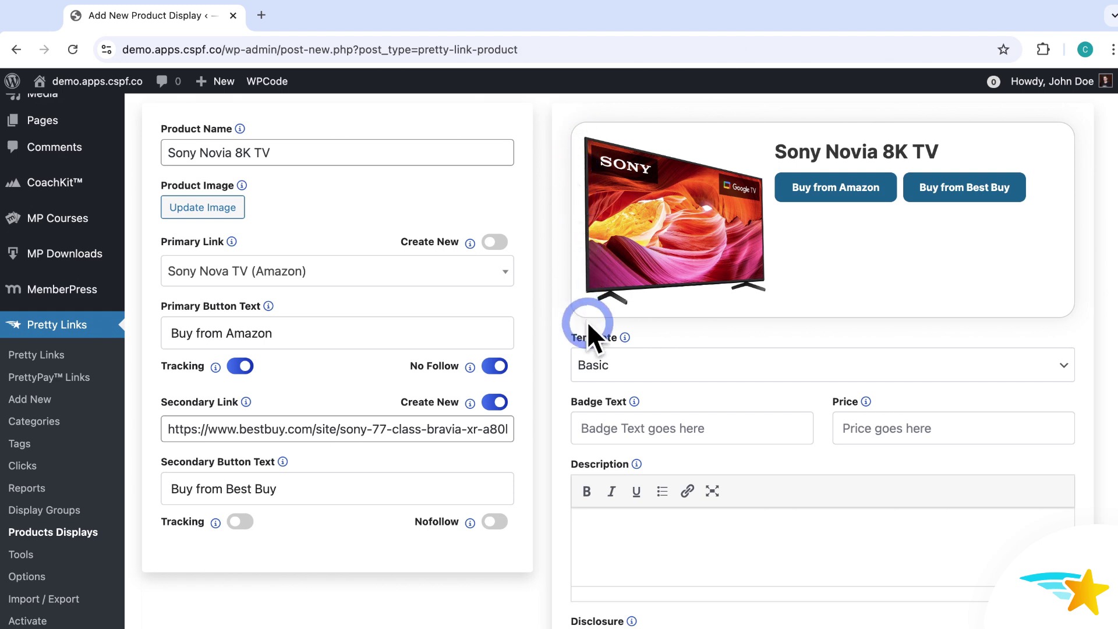
{"action": "left_click", "coordinate": [1066, 377]}
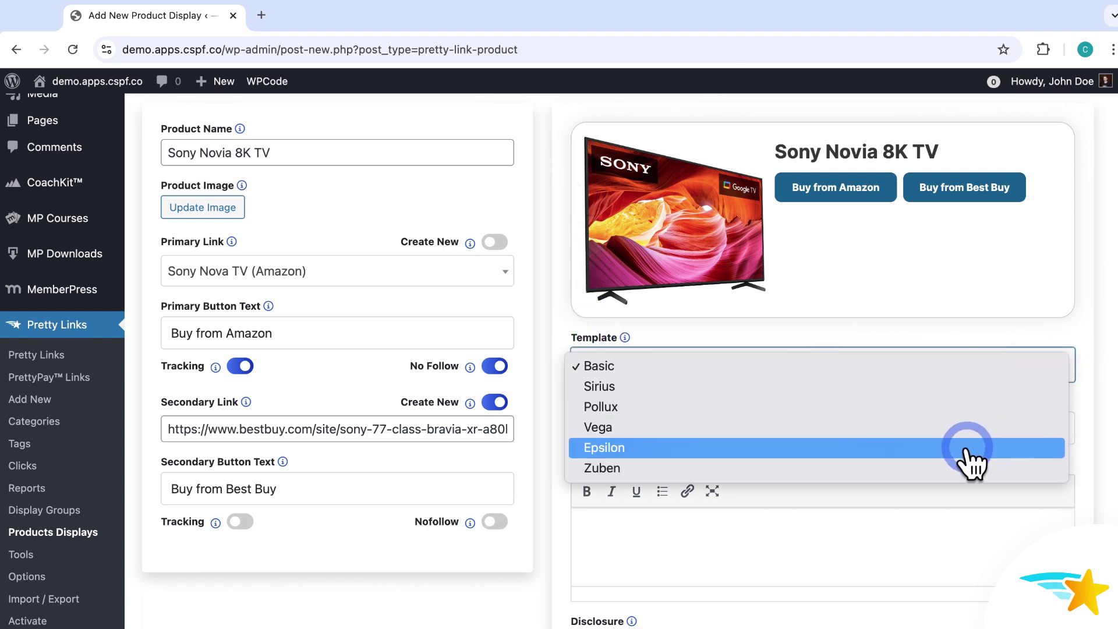
{"action": "left_click", "coordinate": [959, 387]}
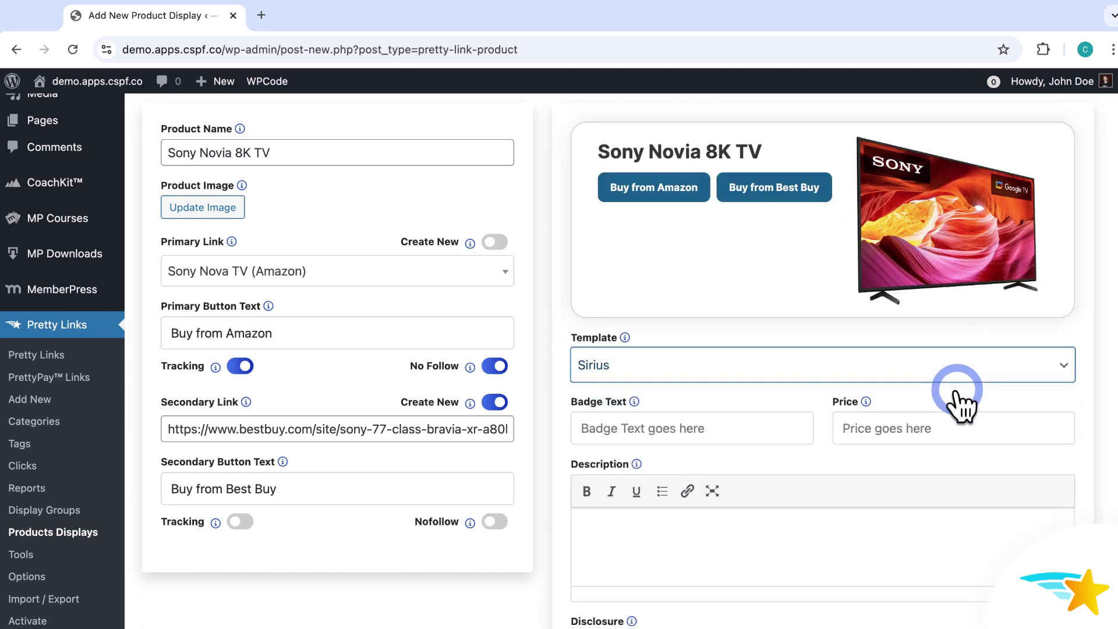
{"action": "left_click", "coordinate": [979, 382]}
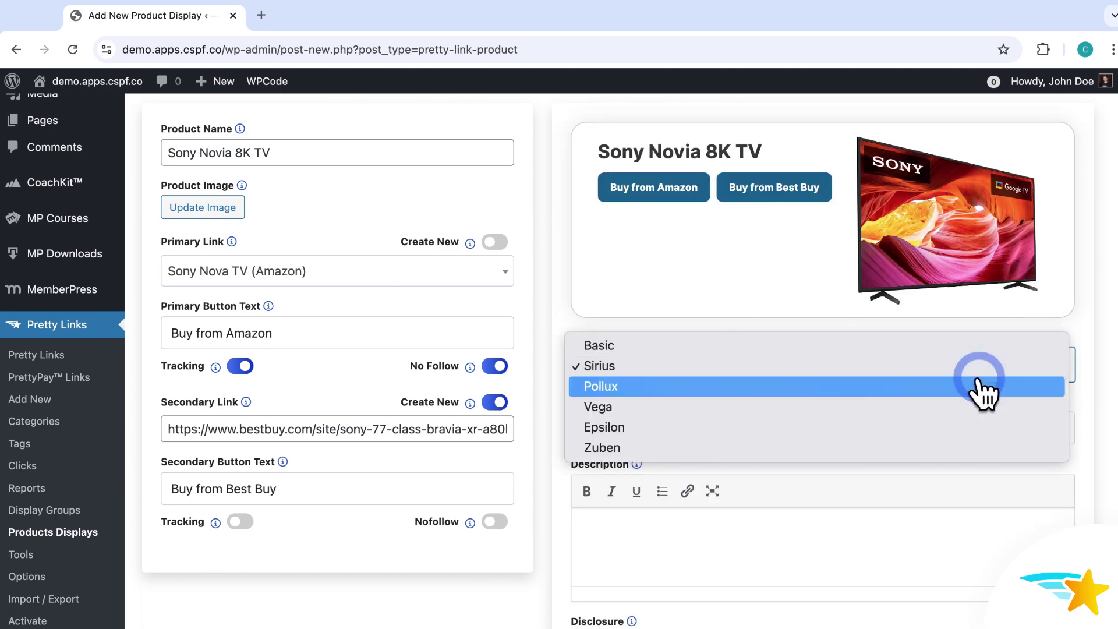
{"action": "left_click", "coordinate": [981, 406]}
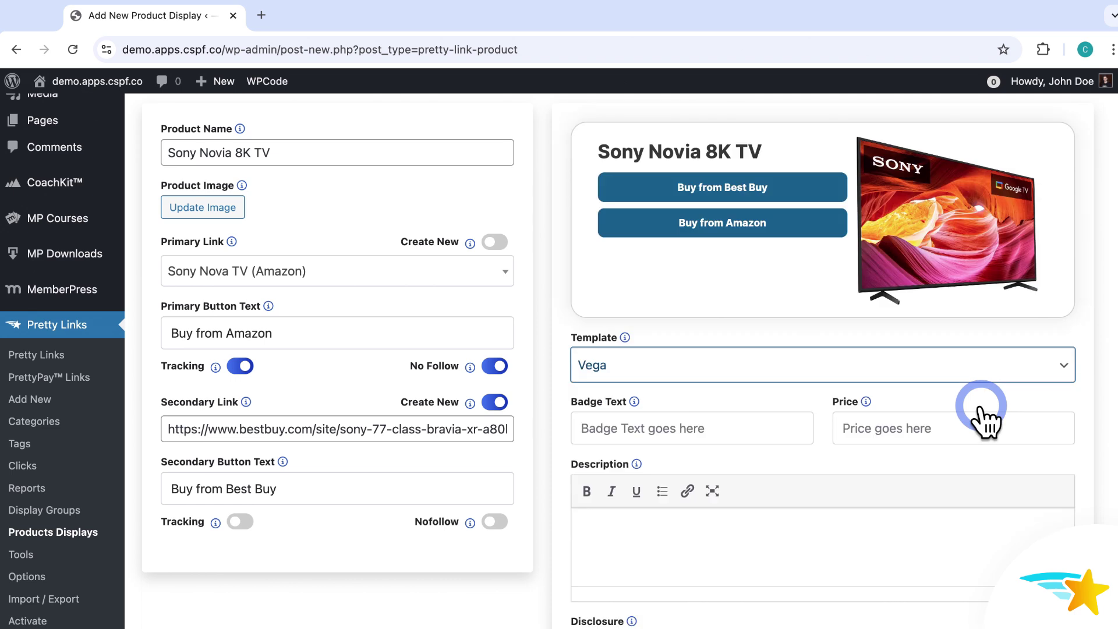
{"action": "left_click", "coordinate": [986, 373]}
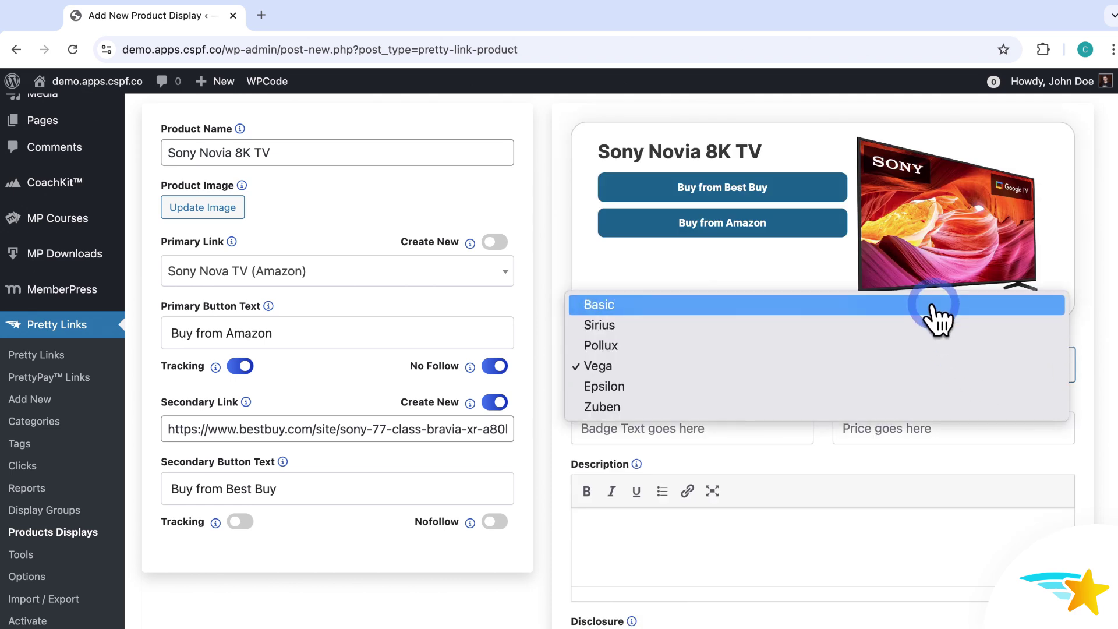
{"action": "left_click", "coordinate": [932, 304]}
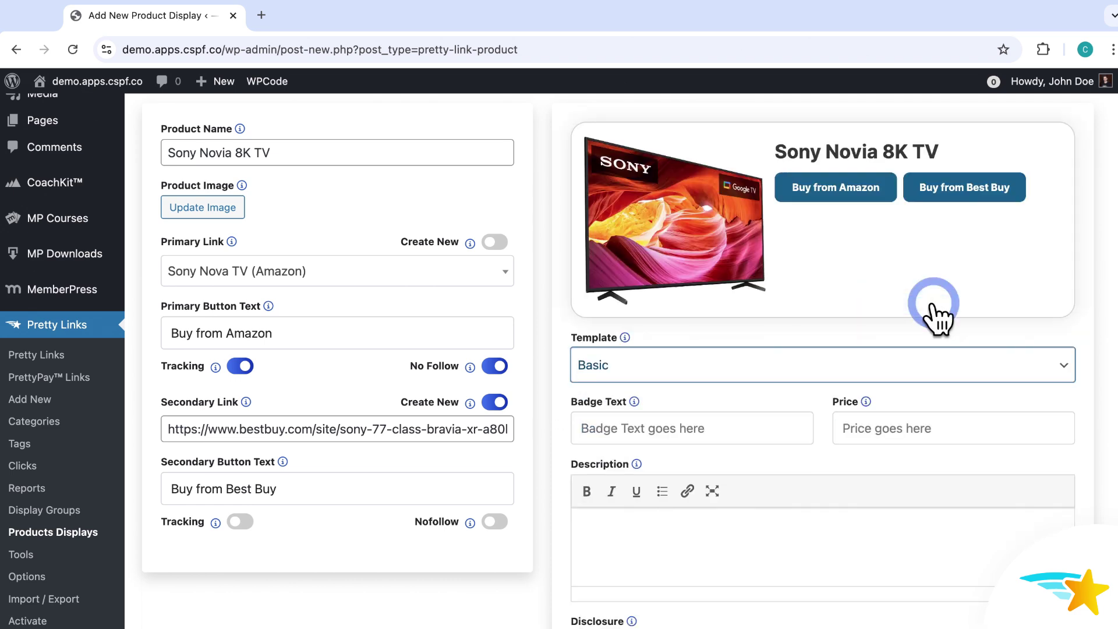
Set the product display's badge text to "Fan Fav 🌟"
{"action": "left_click", "coordinate": [688, 428]}
{"action": "type", "text": "Fan Fav 🌟"}
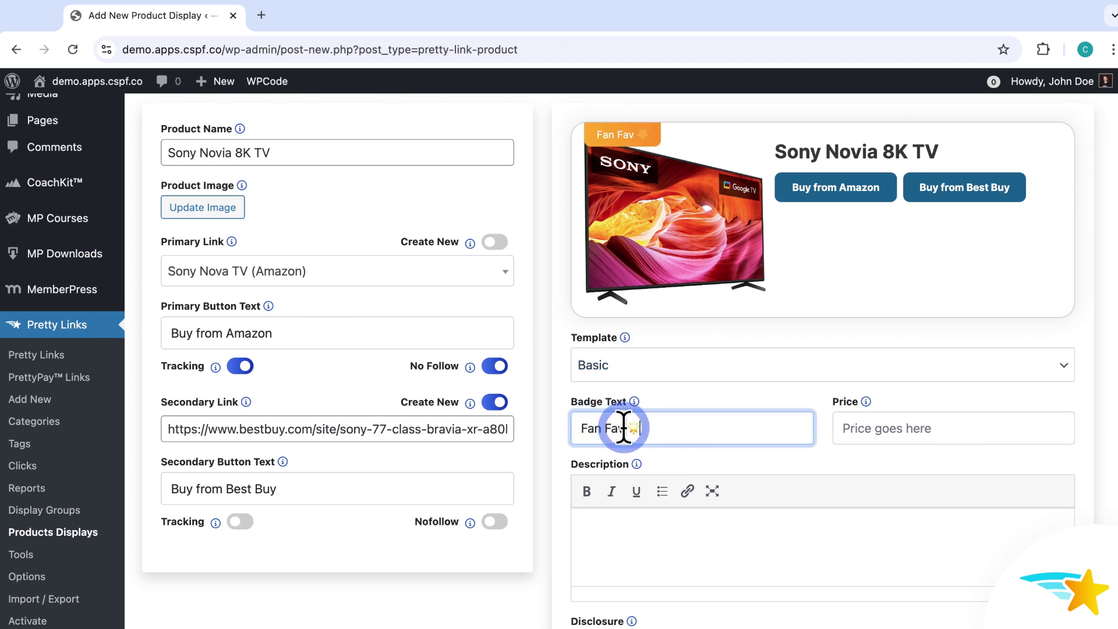
{"action": "left_click", "coordinate": [691, 400]}
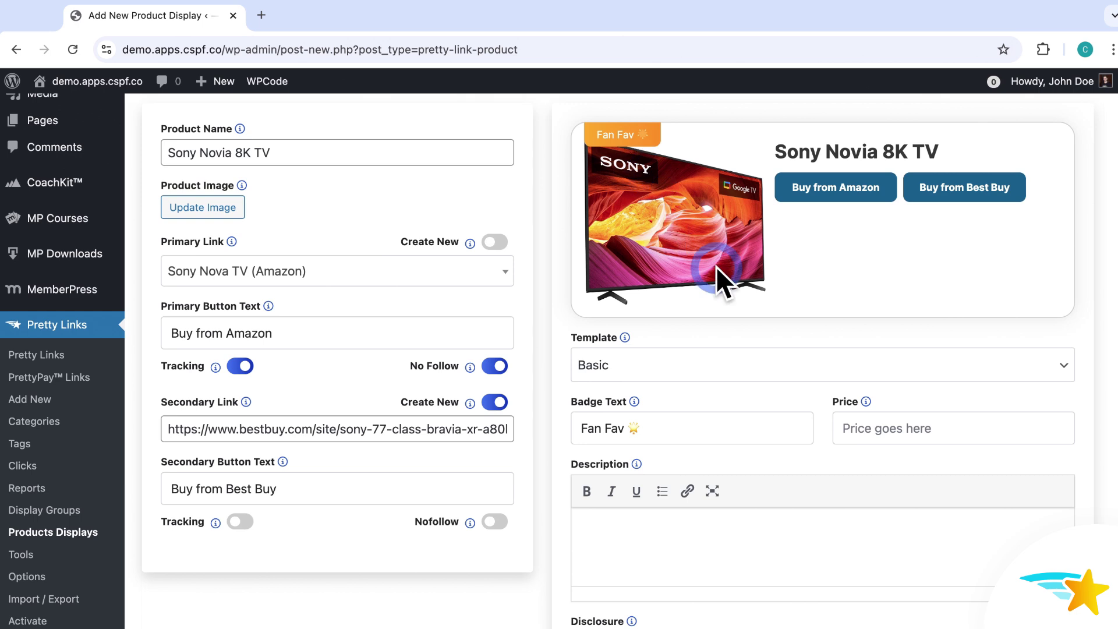
Set the product price to $2999.00
{"action": "left_click", "coordinate": [914, 427]}
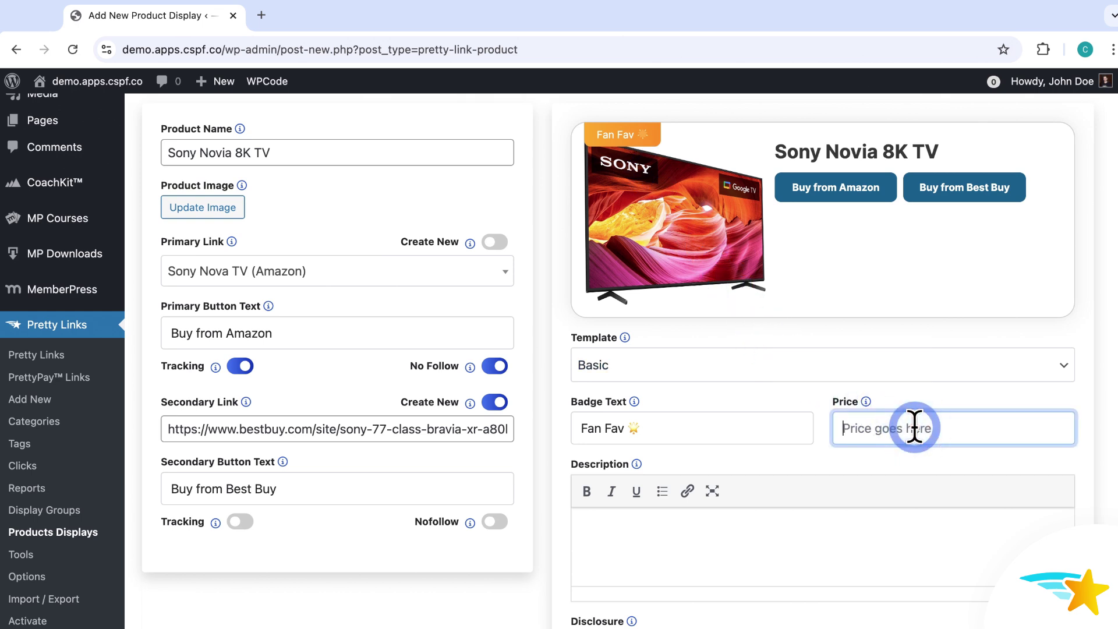
{"action": "type", "text": "$2999"}
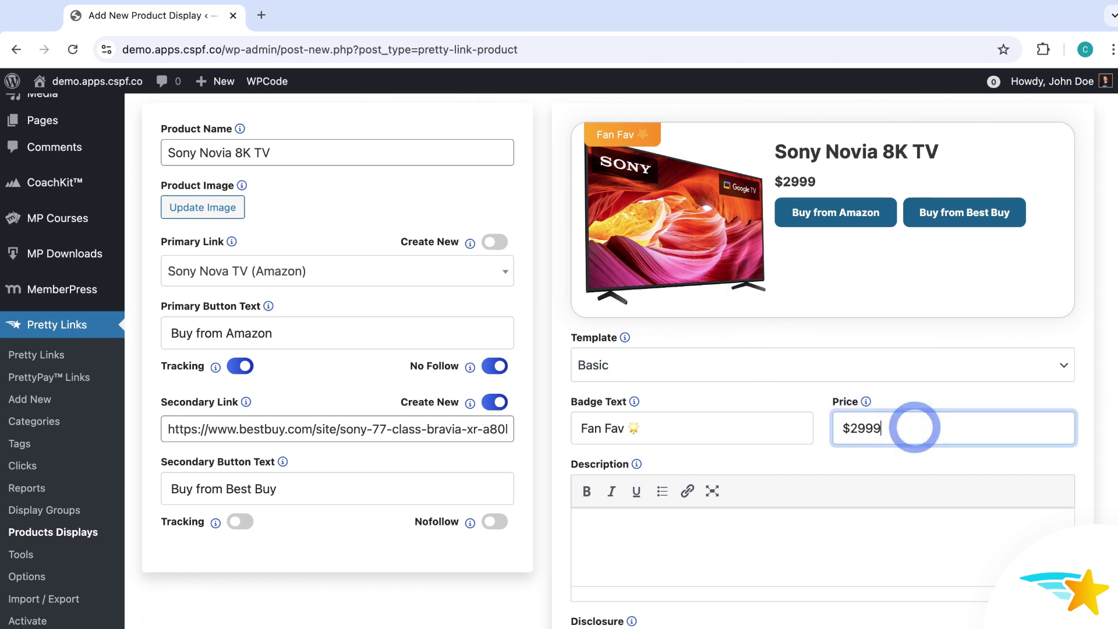
{"action": "type", "text": ".00"}
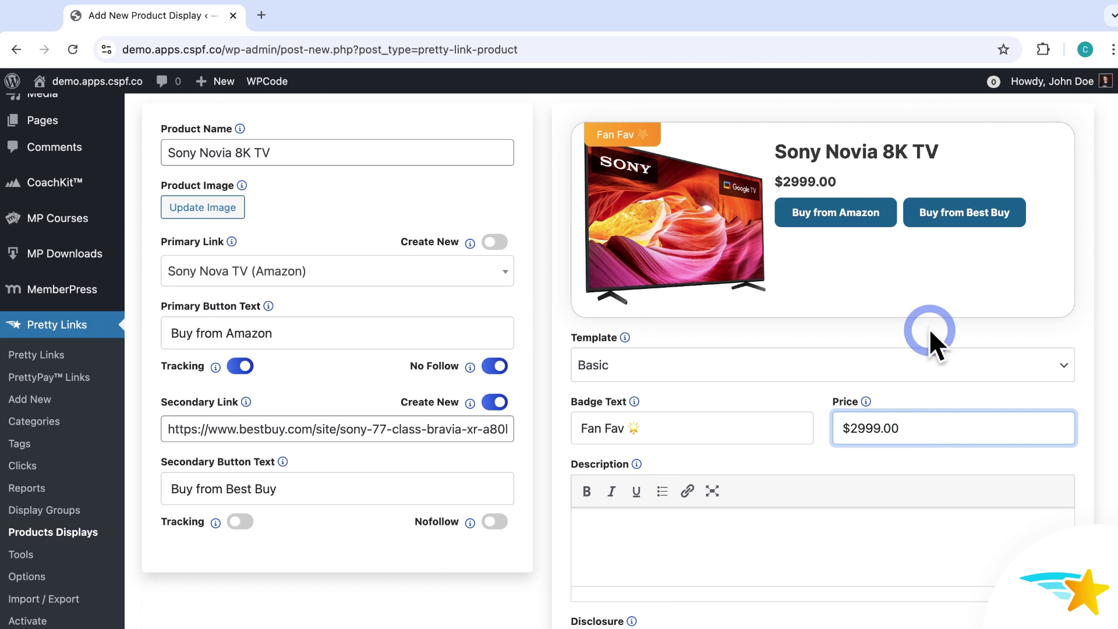
{"action": "left_click", "coordinate": [820, 441]}
Paste the prepared Sony Nova 8K Ultra HD Smart TV text with its feature bullets as the description and review it in the preview
{"action": "mouse_move", "coordinate": [584, 464]}
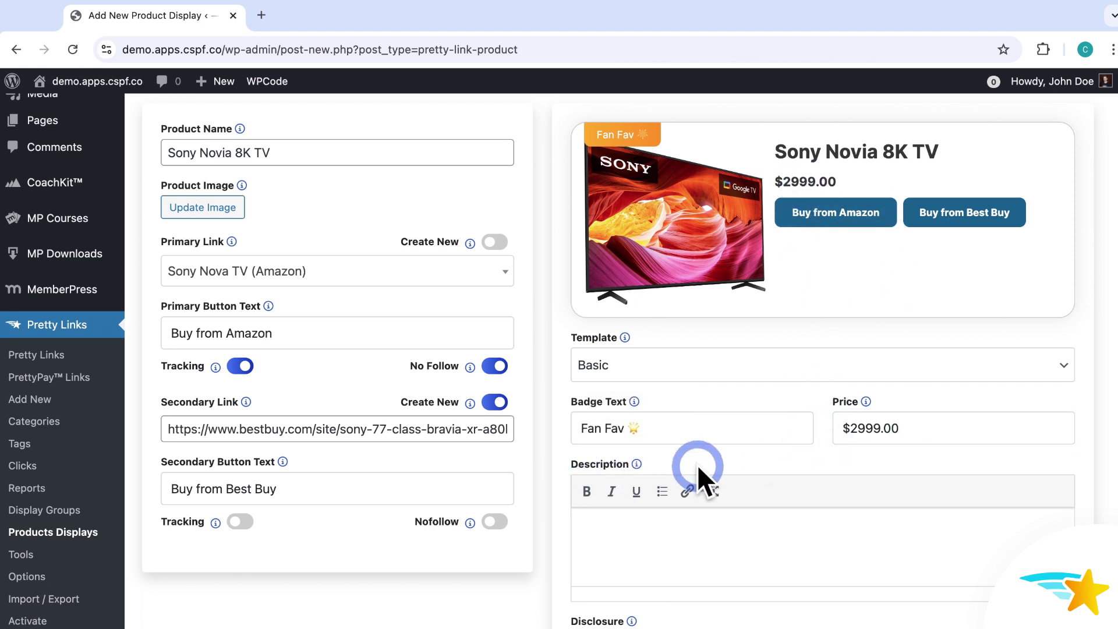
{"action": "left_click", "coordinate": [596, 547]}
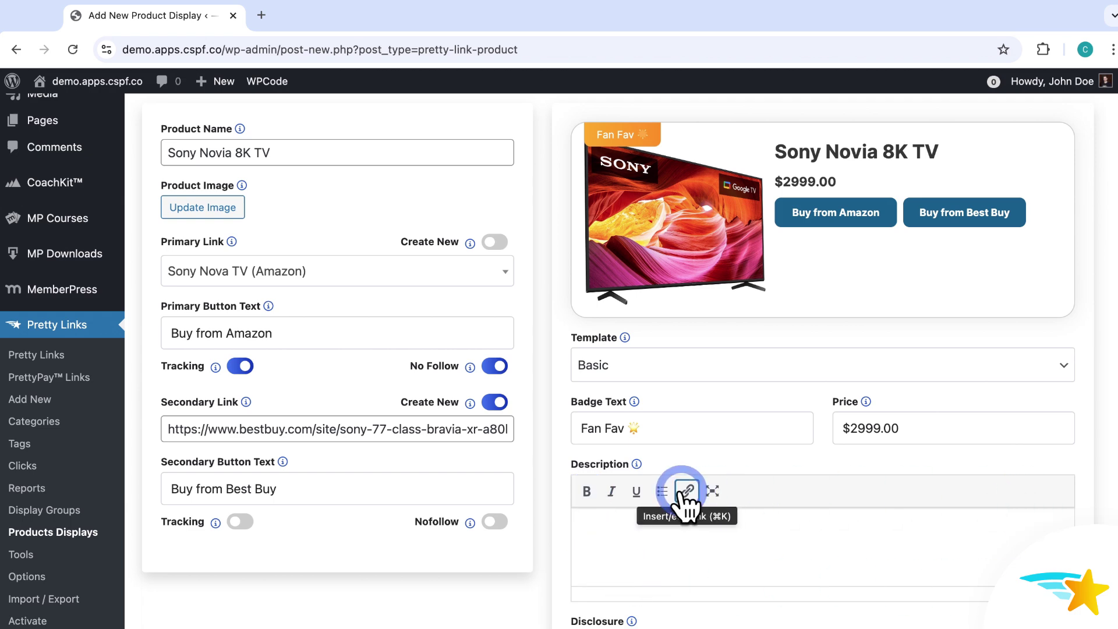
{"action": "scroll", "coordinate": [1005, 532], "scroll_direction": "down", "scroll_amount": 5}
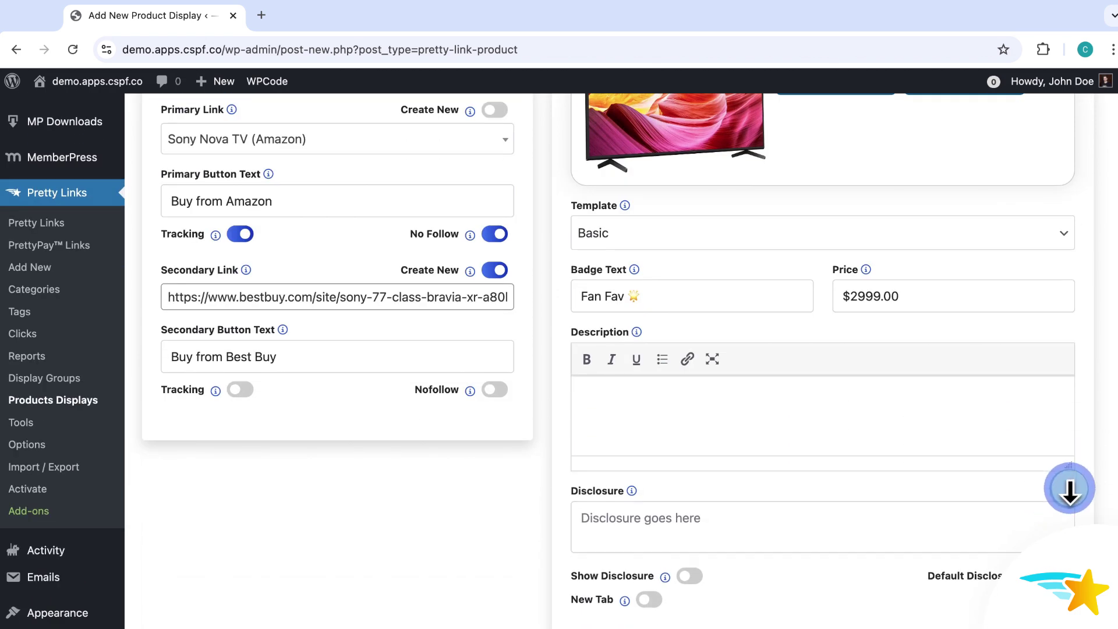
{"action": "left_click", "coordinate": [898, 419]}
{"action": "key", "text": "super+v"}
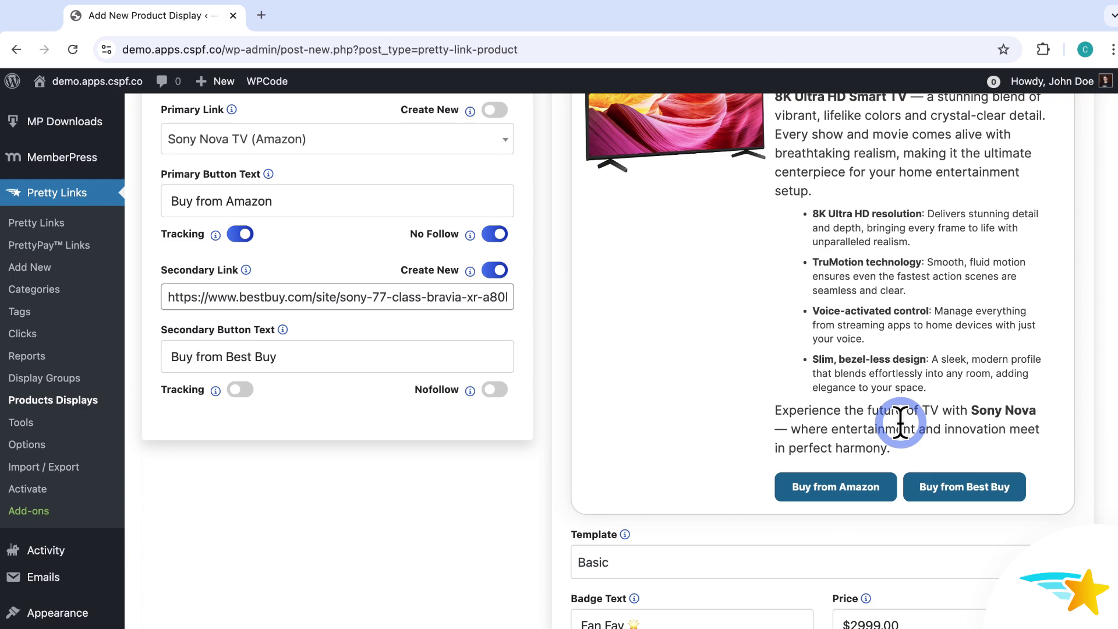
{"action": "scroll", "coordinate": [901, 421], "scroll_direction": "up", "scroll_amount": 4}
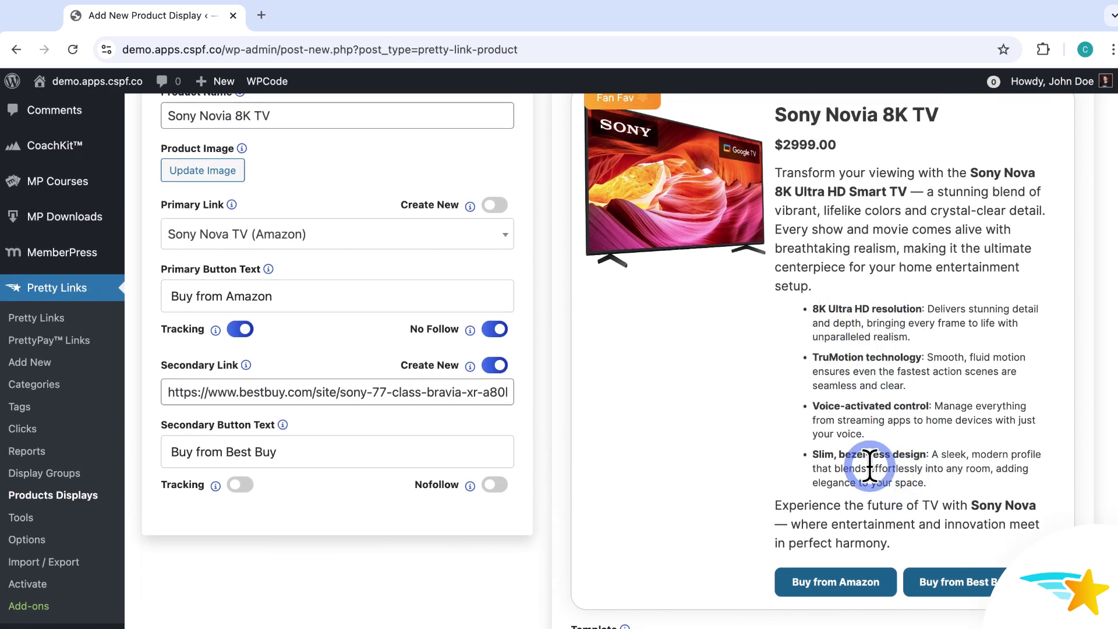
{"action": "scroll", "coordinate": [873, 469], "scroll_direction": "down", "scroll_amount": 10}
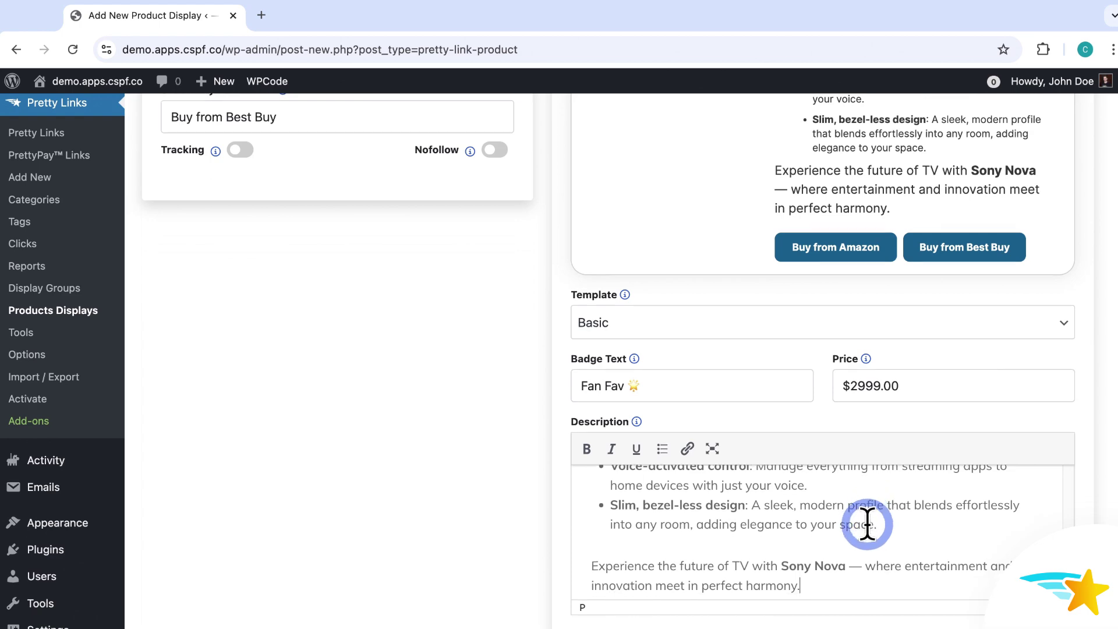
{"action": "scroll", "coordinate": [880, 526], "scroll_direction": "up", "scroll_amount": 3}
{"action": "scroll", "coordinate": [1088, 340], "scroll_direction": "up", "scroll_amount": 5}
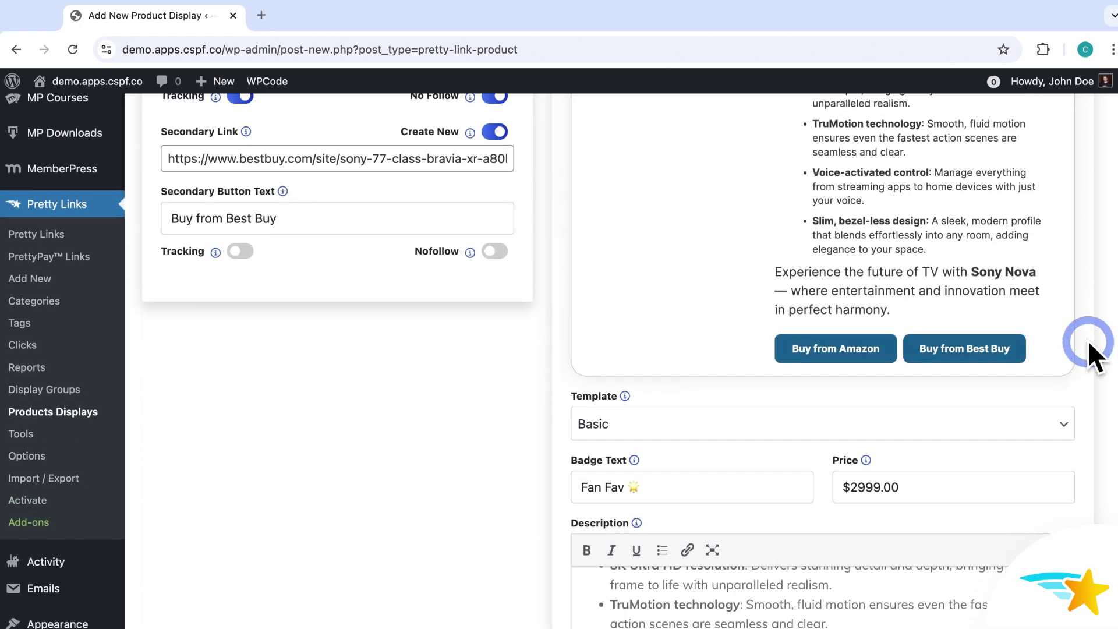
Enable showing the disclosure with the text "Your text" and replace that text with the default disclosure
{"action": "scroll", "coordinate": [1087, 347], "scroll_direction": "down", "scroll_amount": 12}
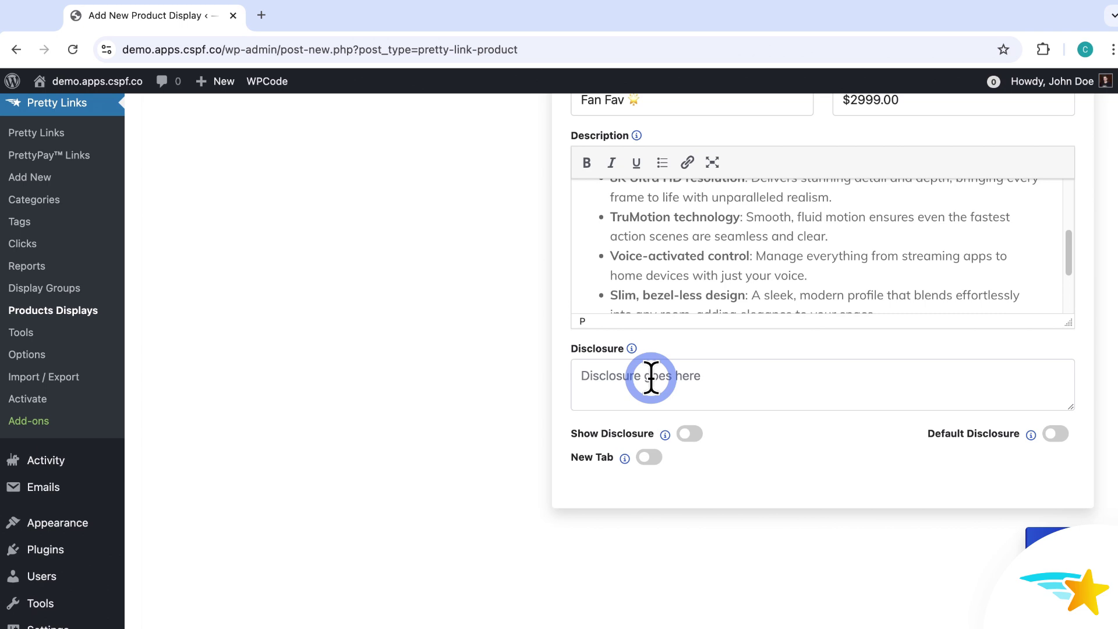
{"action": "left_click", "coordinate": [689, 436]}
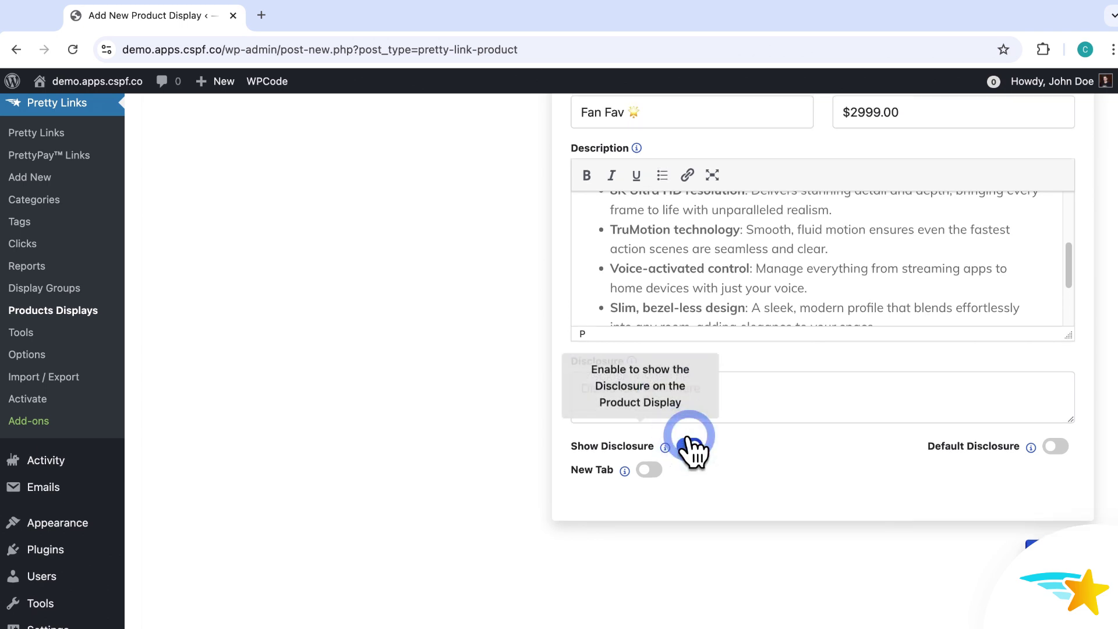
{"action": "left_click", "coordinate": [868, 414]}
{"action": "type", "text": "Your text"}
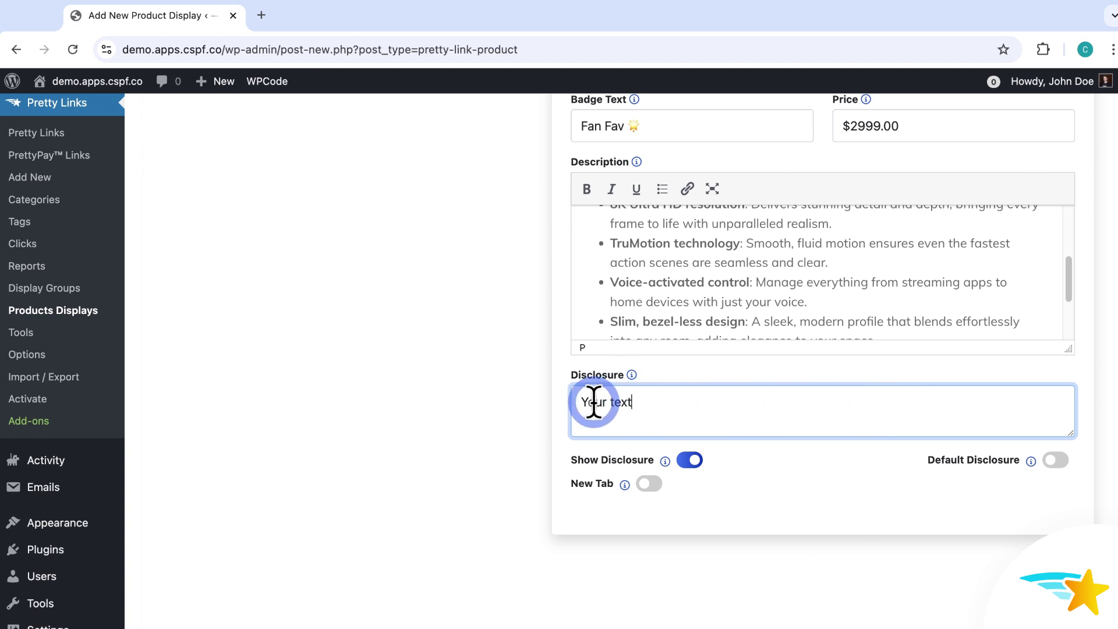
{"action": "left_click", "coordinate": [1053, 461]}
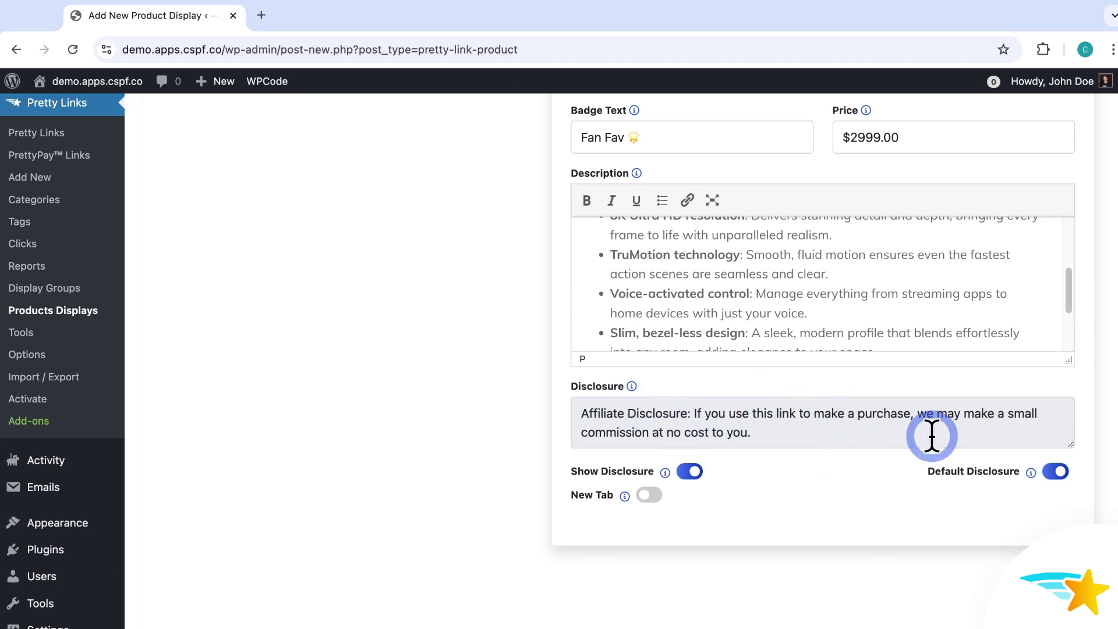
Inspect the Affiliate Disclosure setting in the Product Display options in a separate tab and return to the product display
{"action": "right_click", "coordinate": [40, 352]}
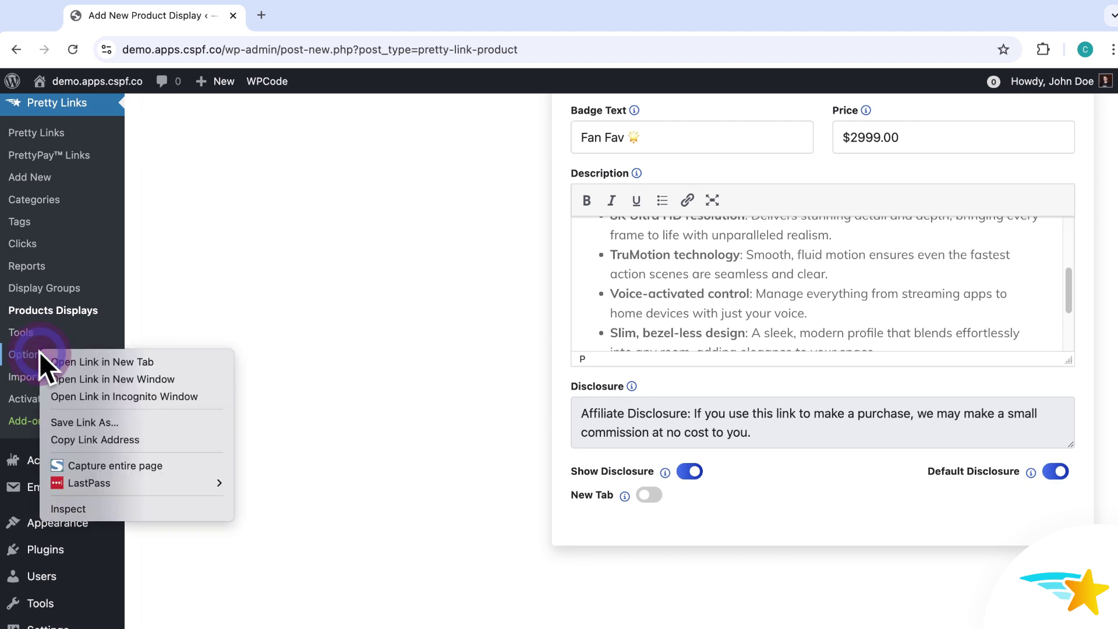
{"action": "left_click", "coordinate": [71, 361]}
{"action": "left_click", "coordinate": [336, 23]}
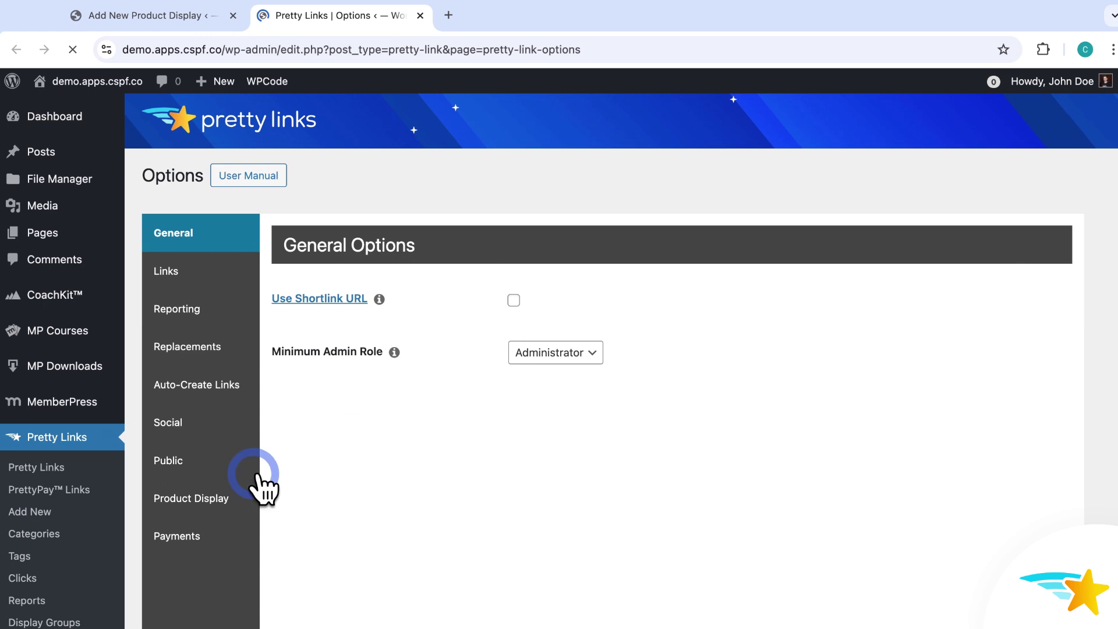
{"action": "left_click", "coordinate": [198, 506]}
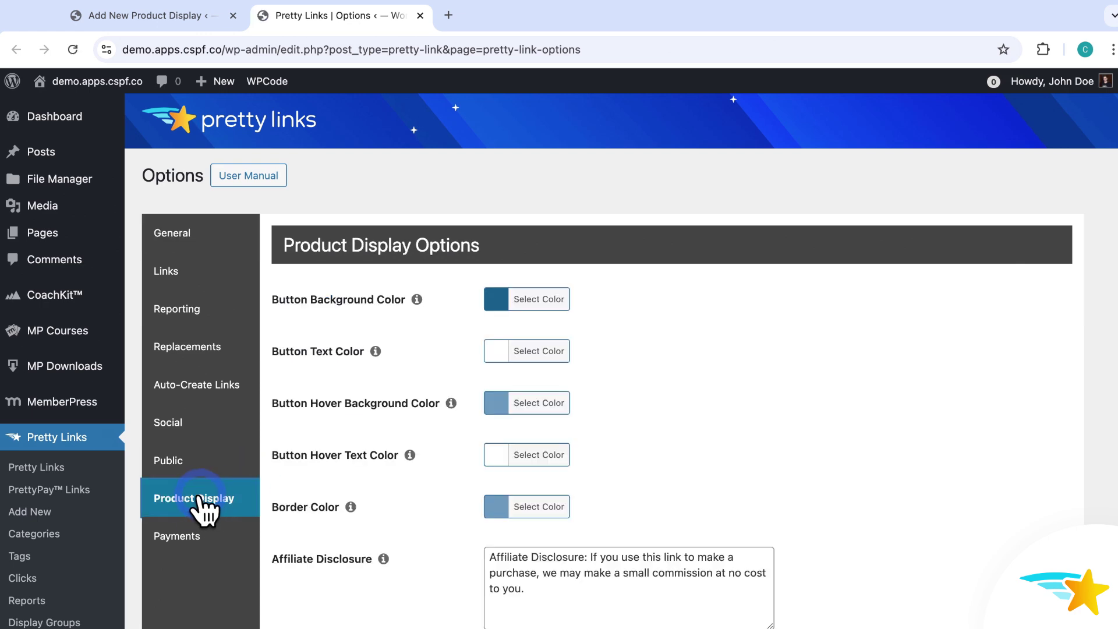
{"action": "scroll", "coordinate": [368, 429], "scroll_direction": "down", "scroll_amount": 4}
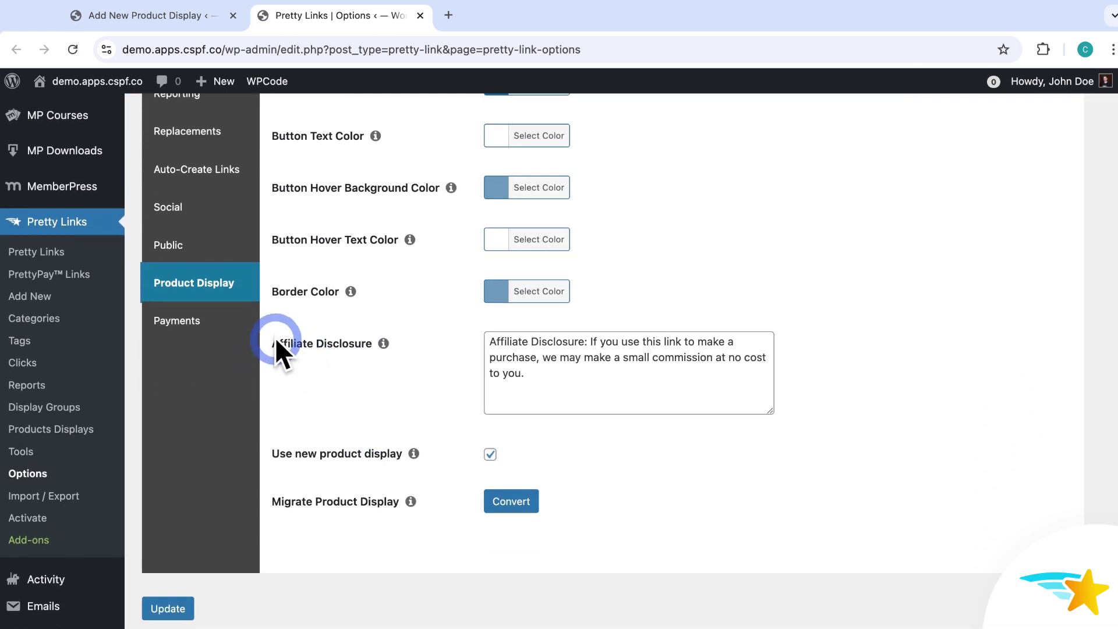
{"action": "left_click", "coordinate": [680, 368]}
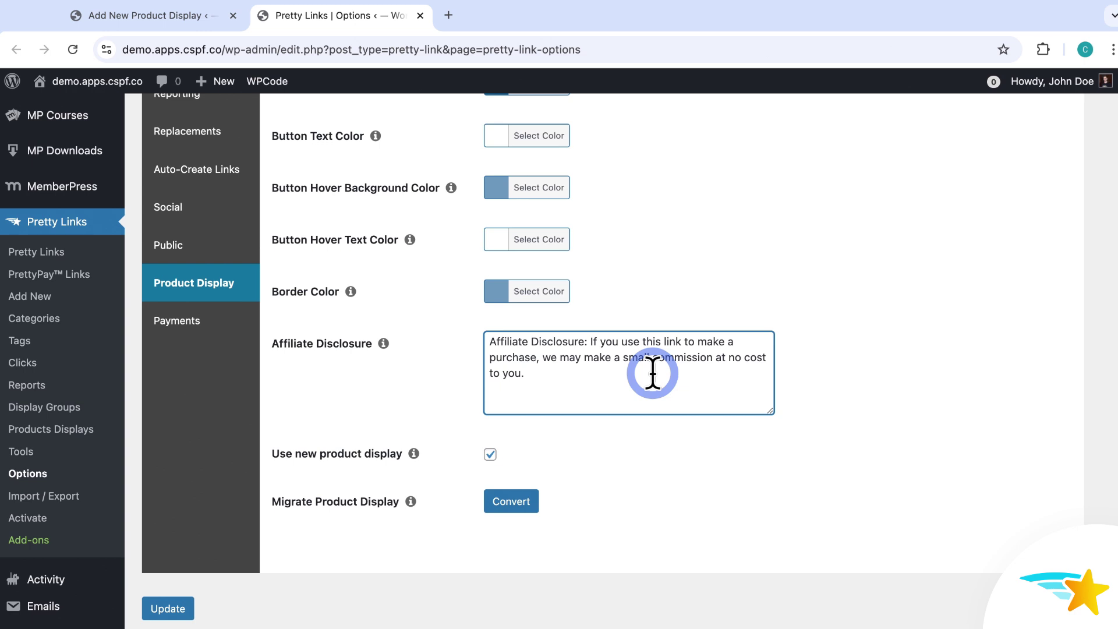
{"action": "left_click", "coordinate": [420, 17]}
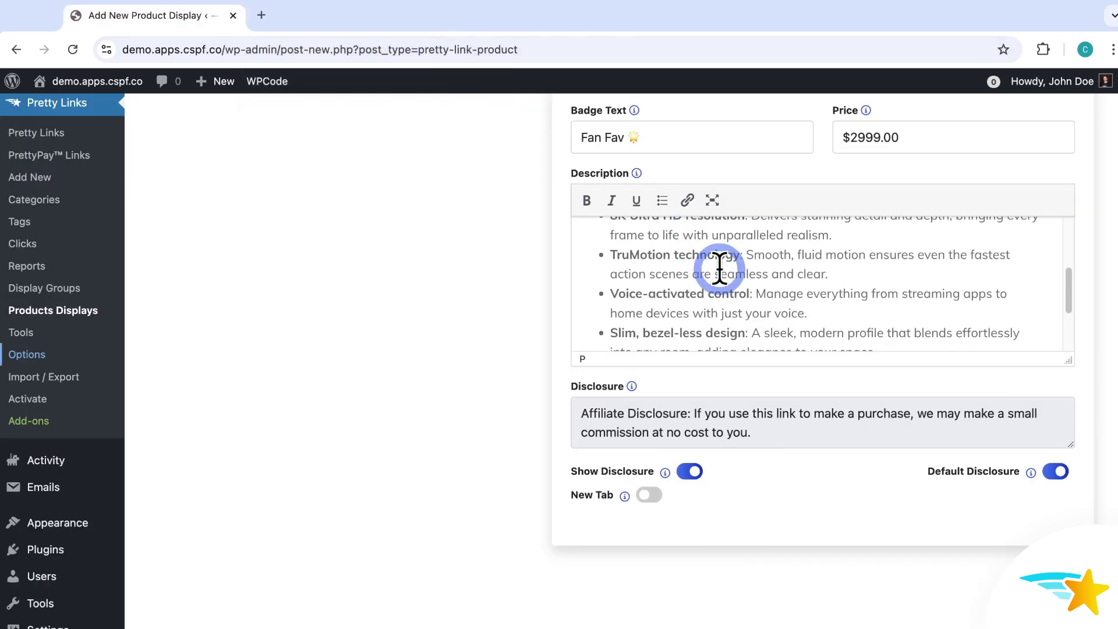
{"action": "left_click", "coordinate": [840, 423]}
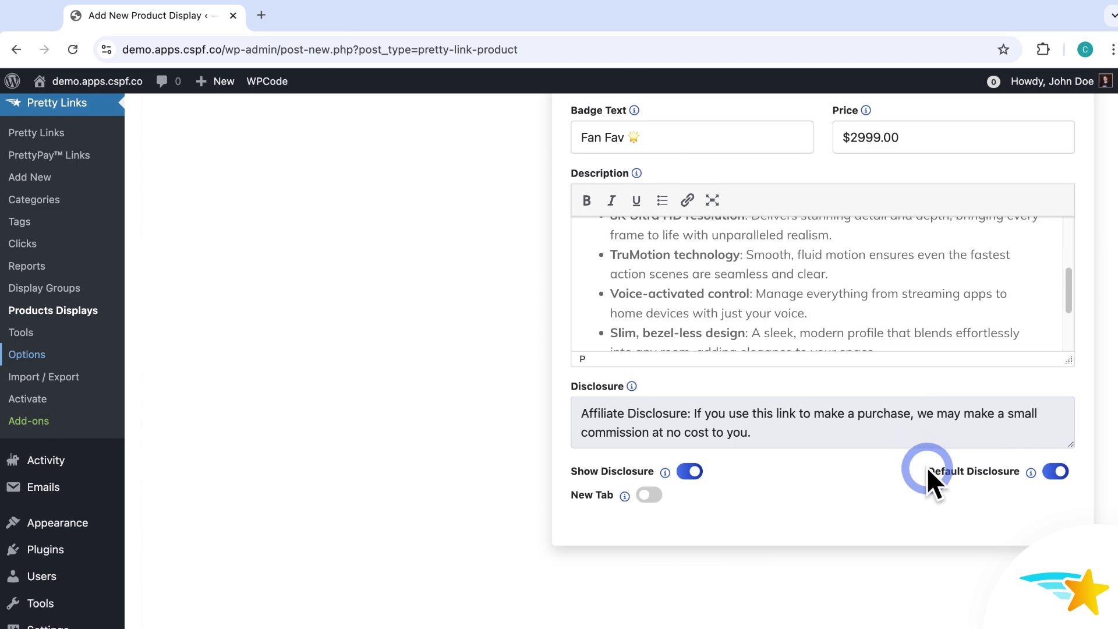
Review the disclosure in the preview and enable opening the product's links in a new tab
{"action": "scroll", "coordinate": [815, 454], "scroll_direction": "up", "scroll_amount": 2}
{"action": "scroll", "coordinate": [788, 443], "scroll_direction": "up", "scroll_amount": 5}
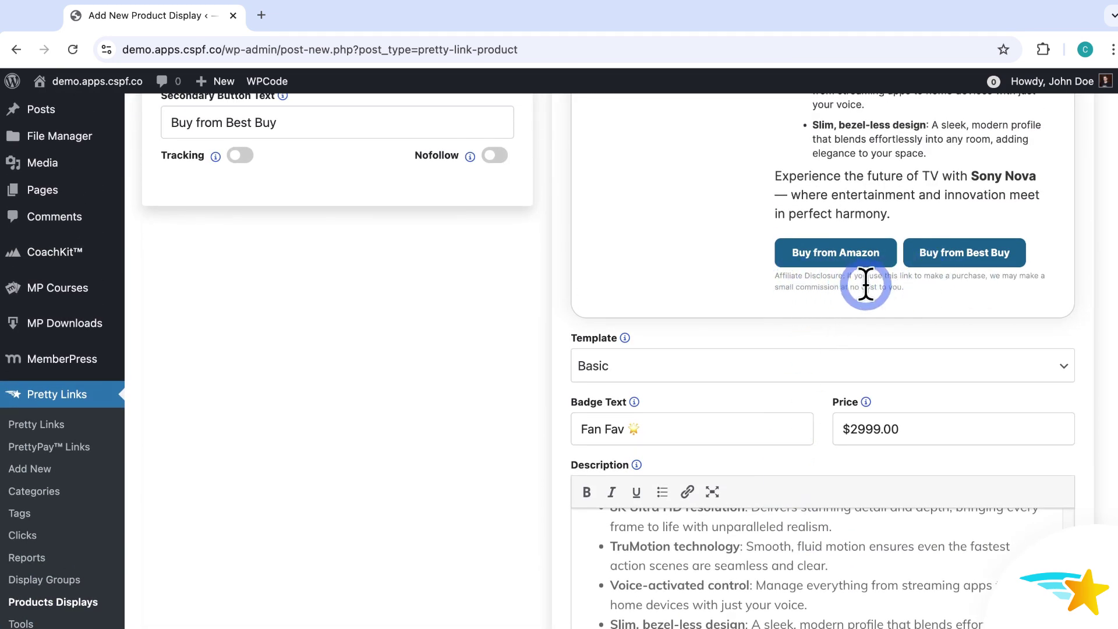
{"action": "scroll", "coordinate": [572, 305], "scroll_direction": "down", "scroll_amount": 3}
{"action": "scroll", "coordinate": [573, 305], "scroll_direction": "down", "scroll_amount": 3}
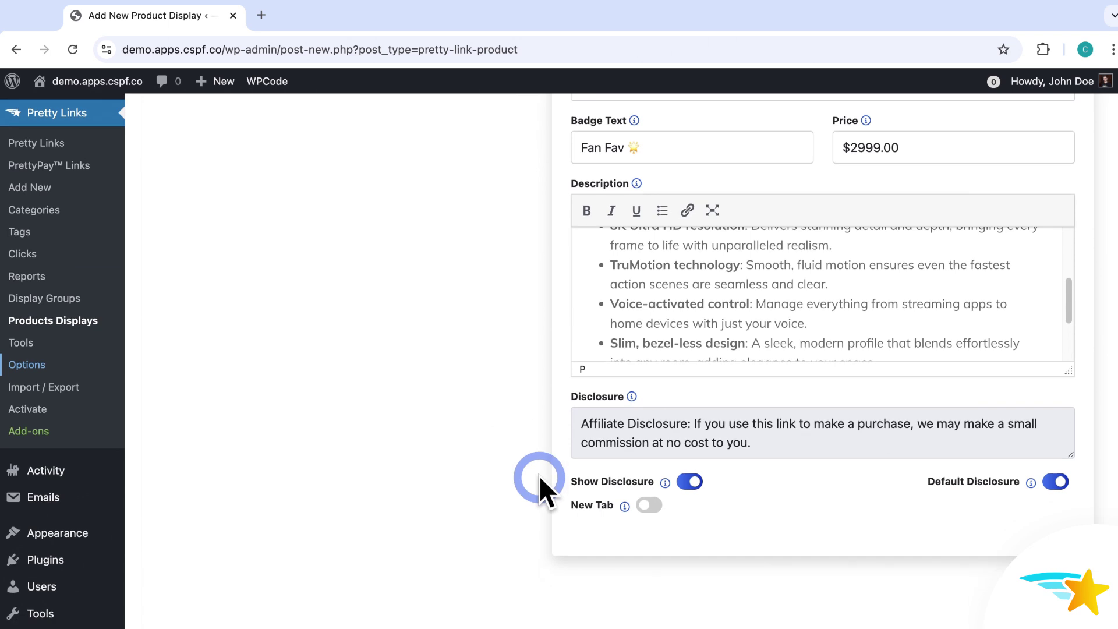
{"action": "left_click", "coordinate": [646, 505]}
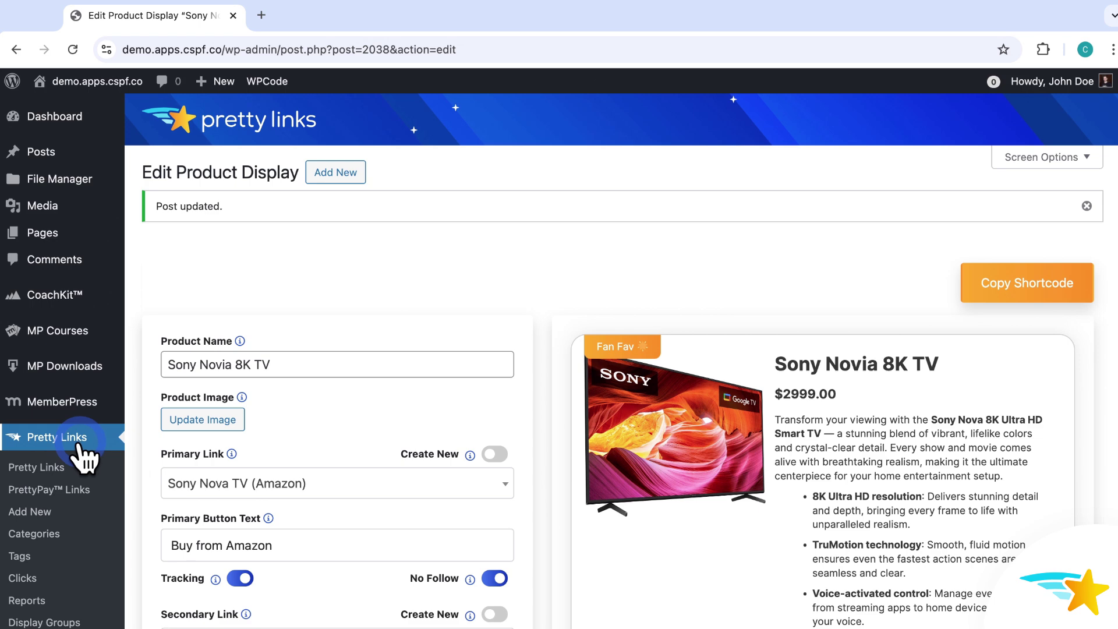
Check the product displays list and inspect the target URL and slug of the "Sony Novia 8K TV-secondary link" pretty link
{"action": "scroll", "coordinate": [72, 513], "scroll_direction": "down", "scroll_amount": 2}
{"action": "left_click", "coordinate": [87, 582]}
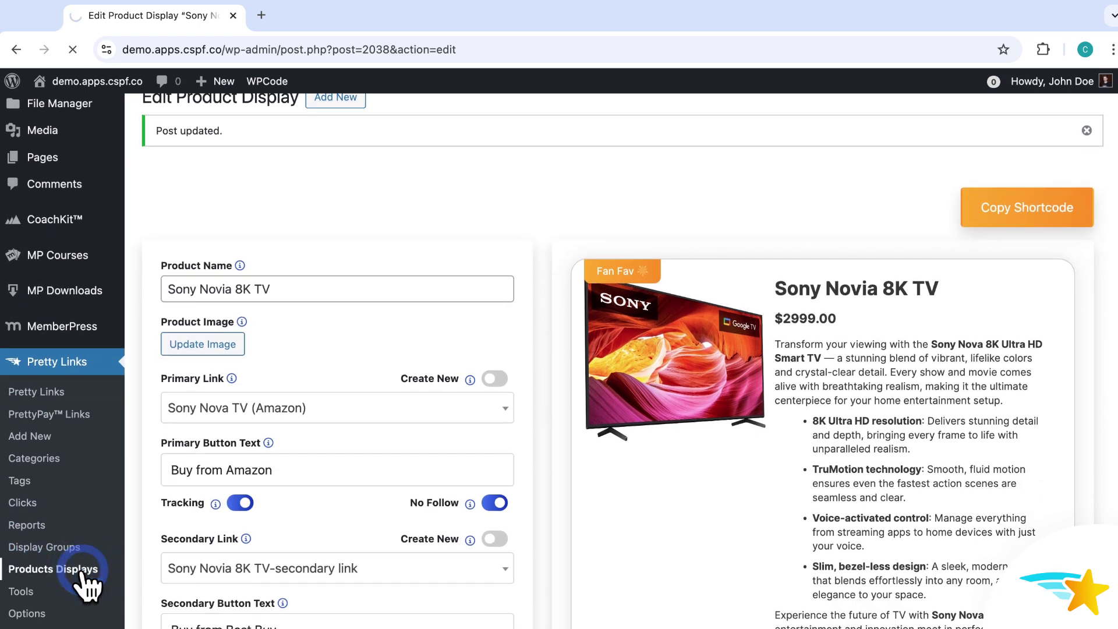
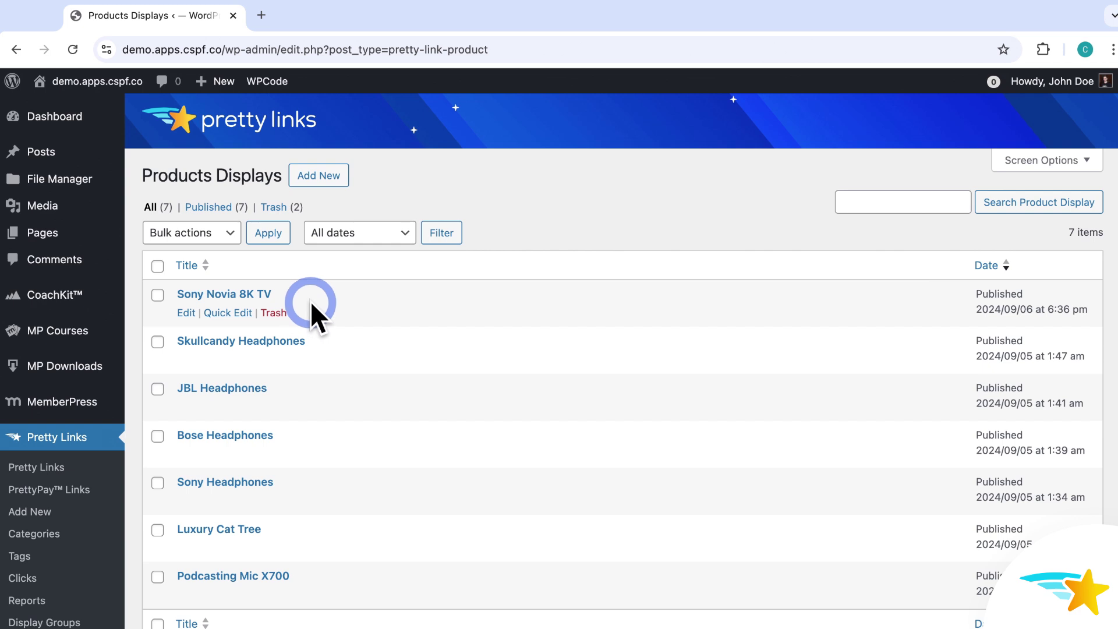
{"action": "scroll", "coordinate": [309, 301], "scroll_direction": "down", "scroll_amount": 3}
{"action": "left_click", "coordinate": [50, 383]}
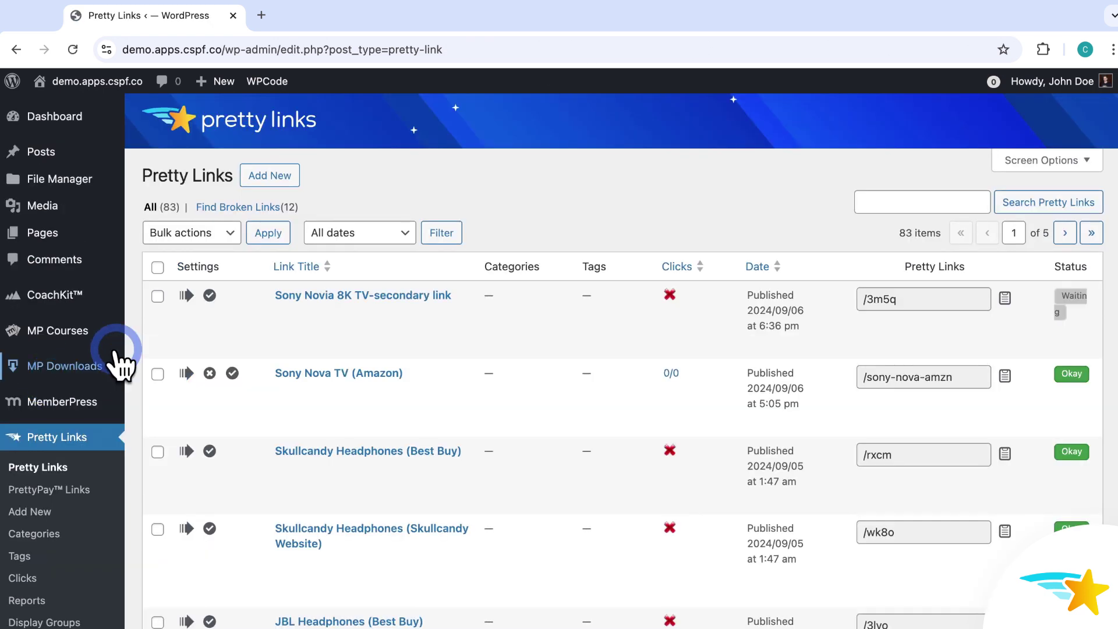
{"action": "left_click", "coordinate": [301, 300]}
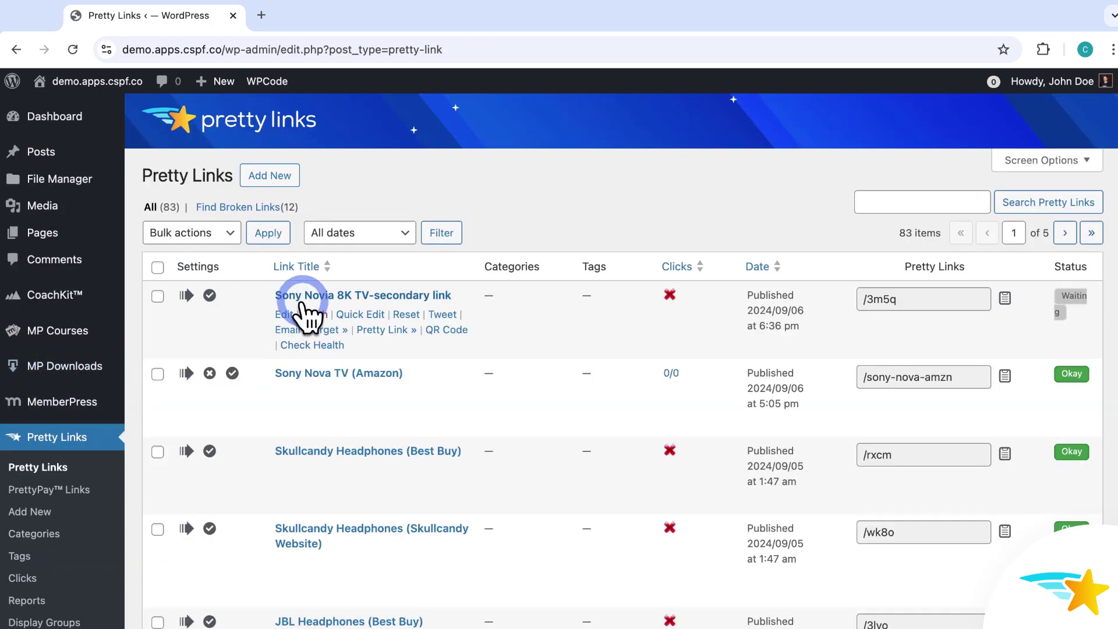
{"action": "left_click", "coordinate": [413, 294]}
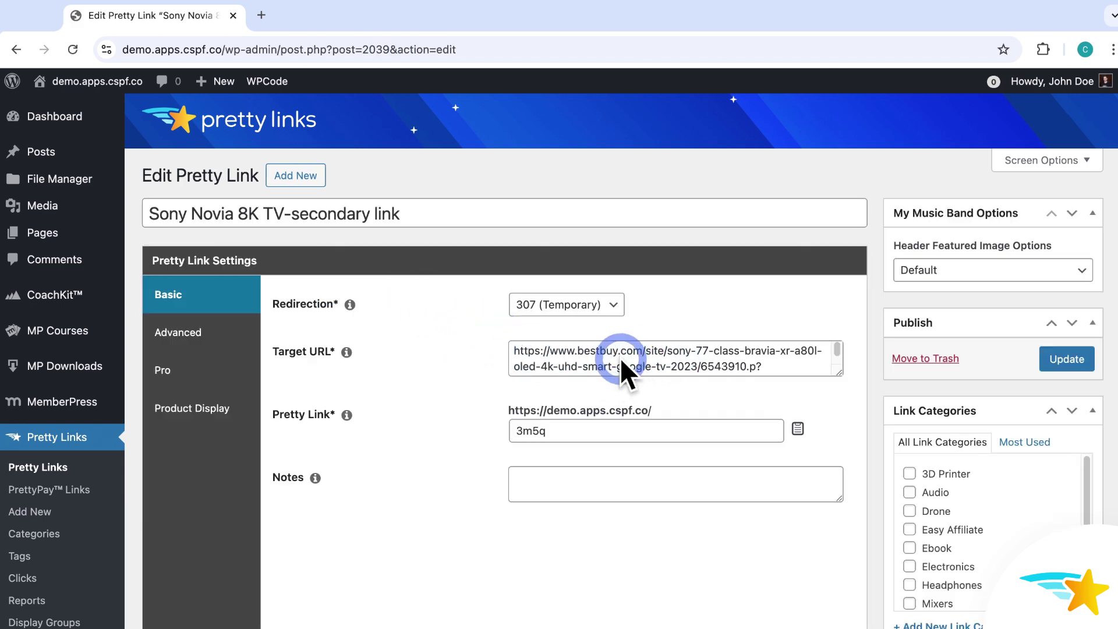
{"action": "left_click", "coordinate": [569, 430]}
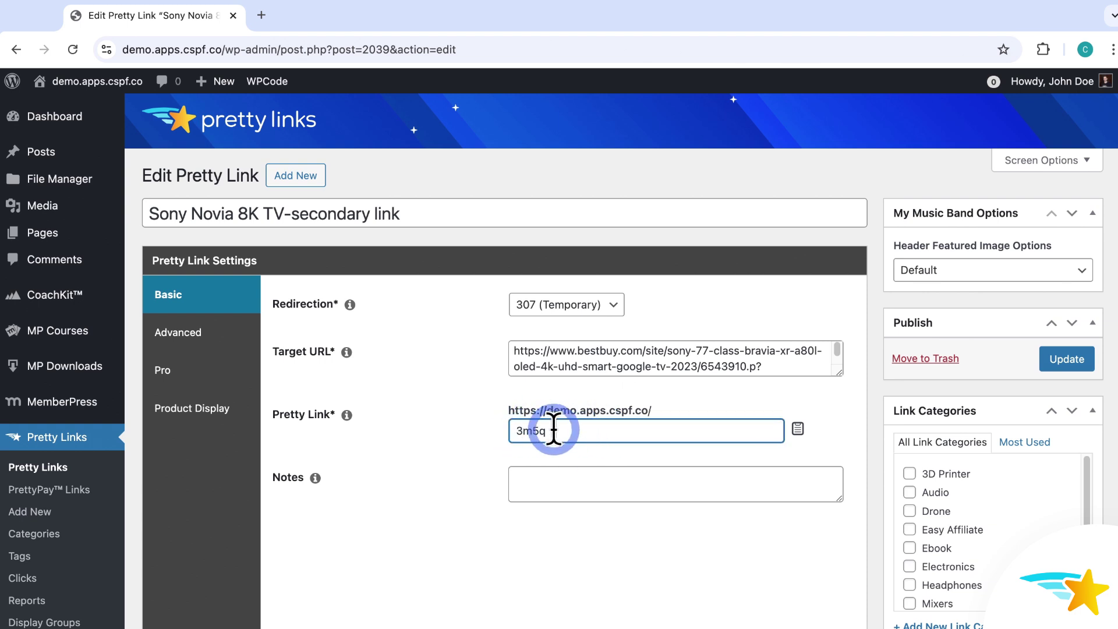
{"action": "left_click", "coordinate": [485, 431]}
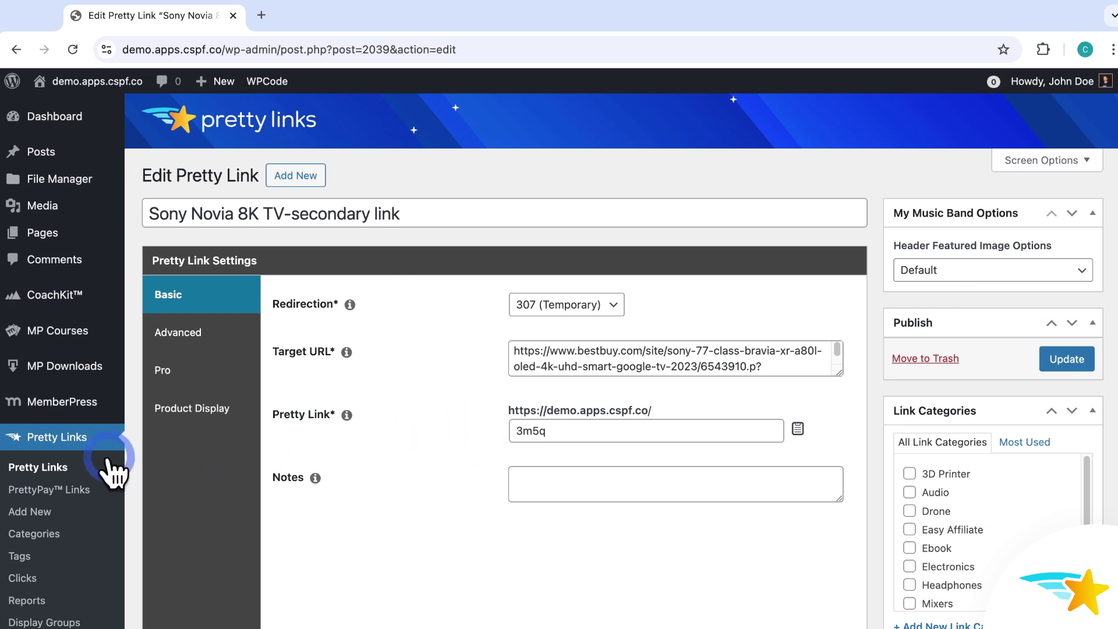
Find the existing DJI Camera pretty link and add a product display to it
{"action": "left_click", "coordinate": [62, 467]}
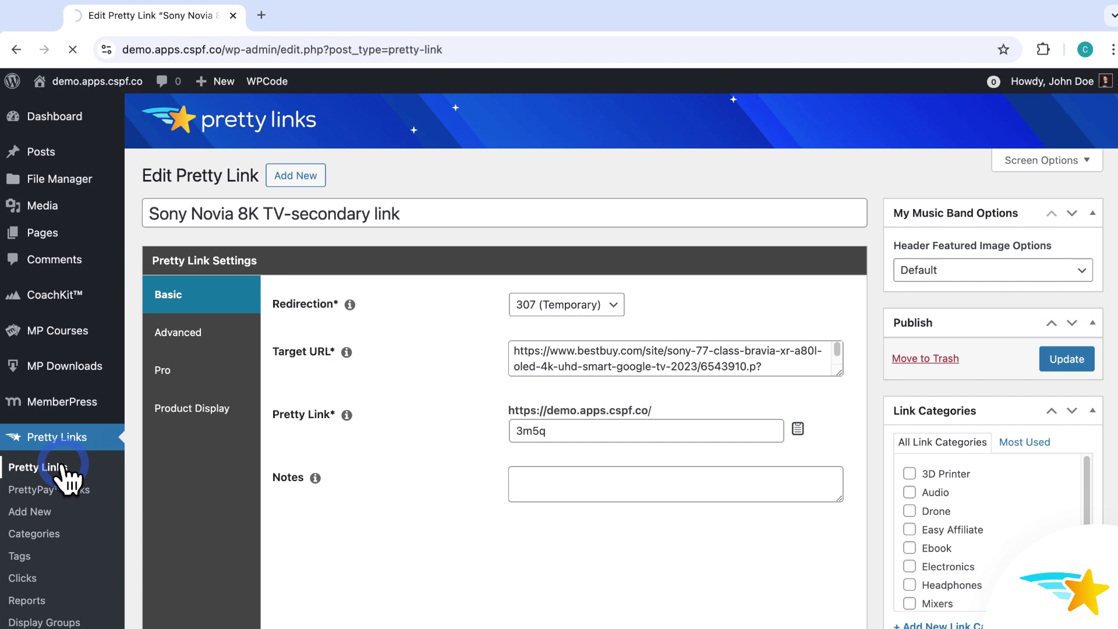
{"action": "left_click", "coordinate": [194, 442]}
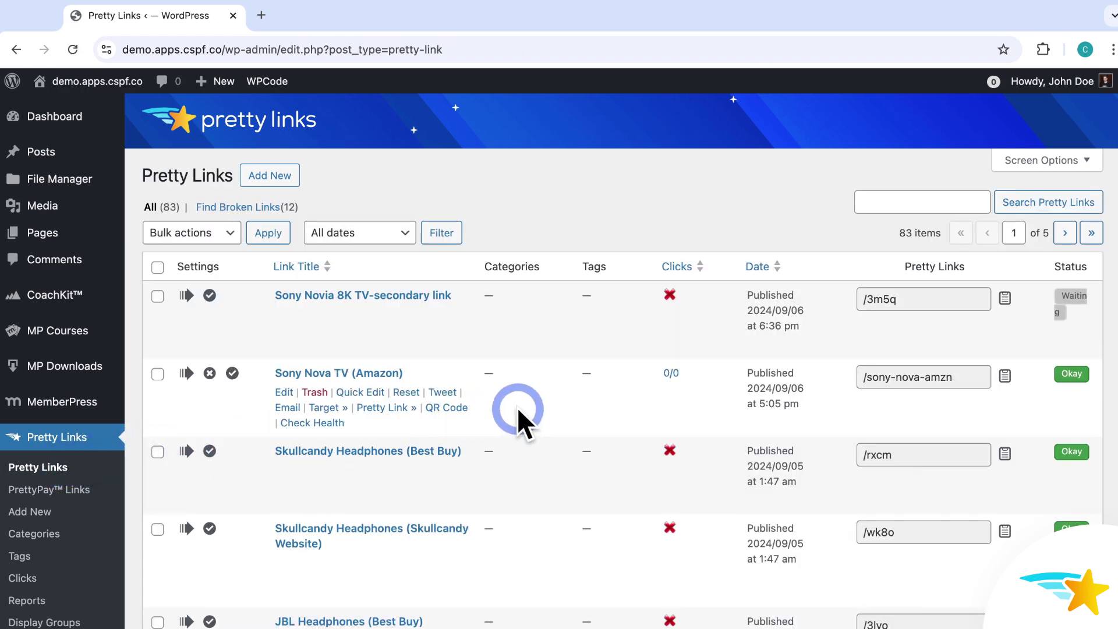
{"action": "scroll", "coordinate": [518, 407], "scroll_direction": "down", "scroll_amount": 3}
{"action": "scroll", "coordinate": [518, 407], "scroll_direction": "down", "scroll_amount": 10}
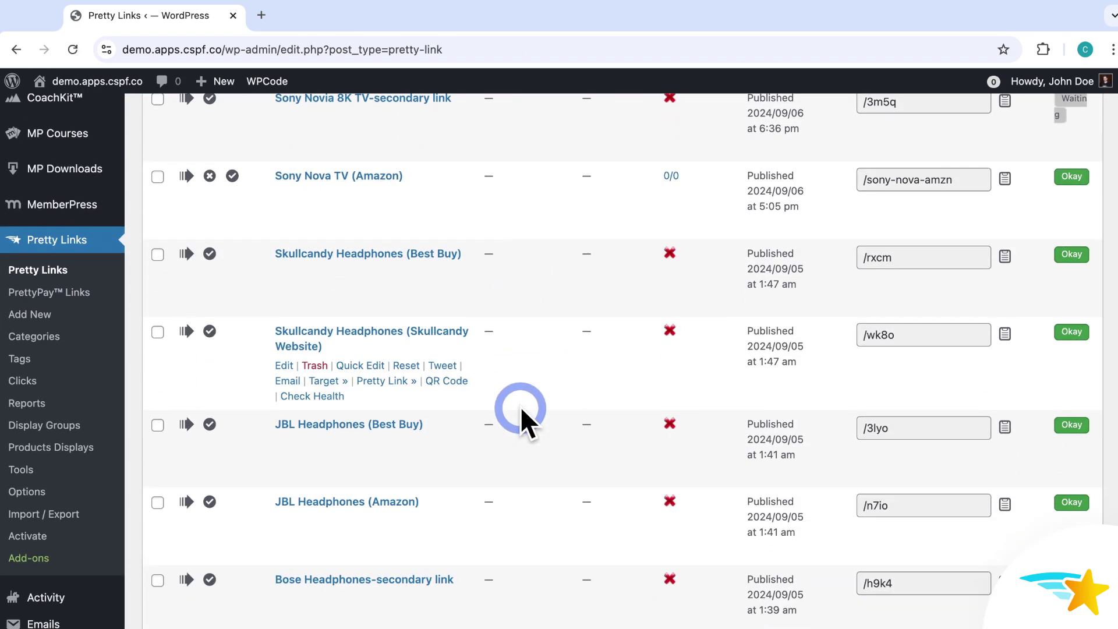
{"action": "scroll", "coordinate": [528, 404], "scroll_direction": "down", "scroll_amount": 3}
{"action": "scroll", "coordinate": [529, 404], "scroll_direction": "down", "scroll_amount": 10}
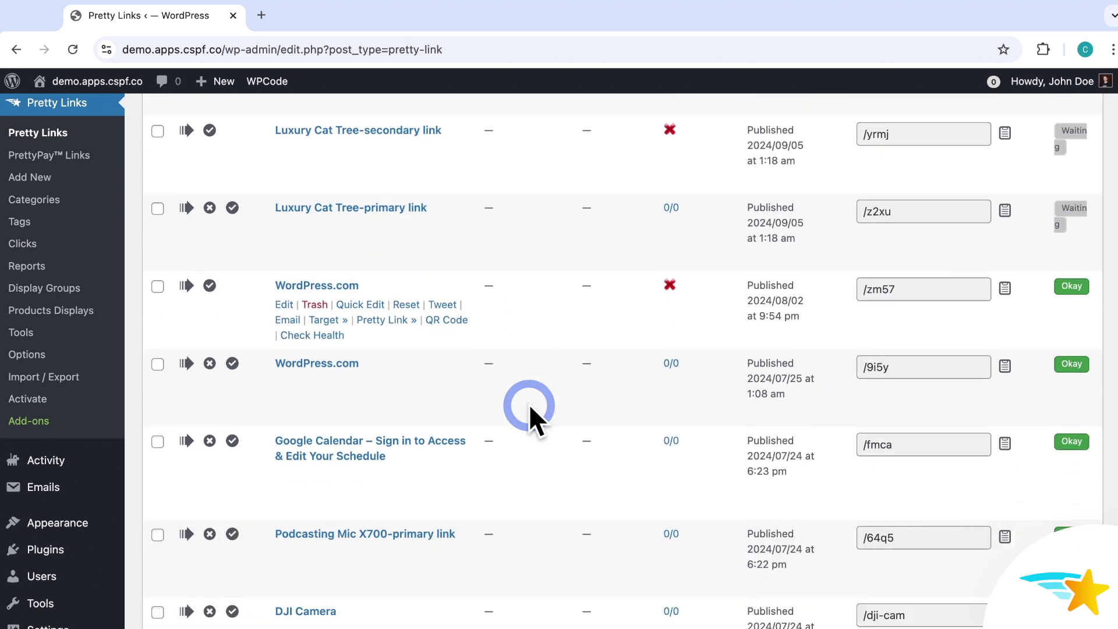
{"action": "left_click", "coordinate": [316, 457]}
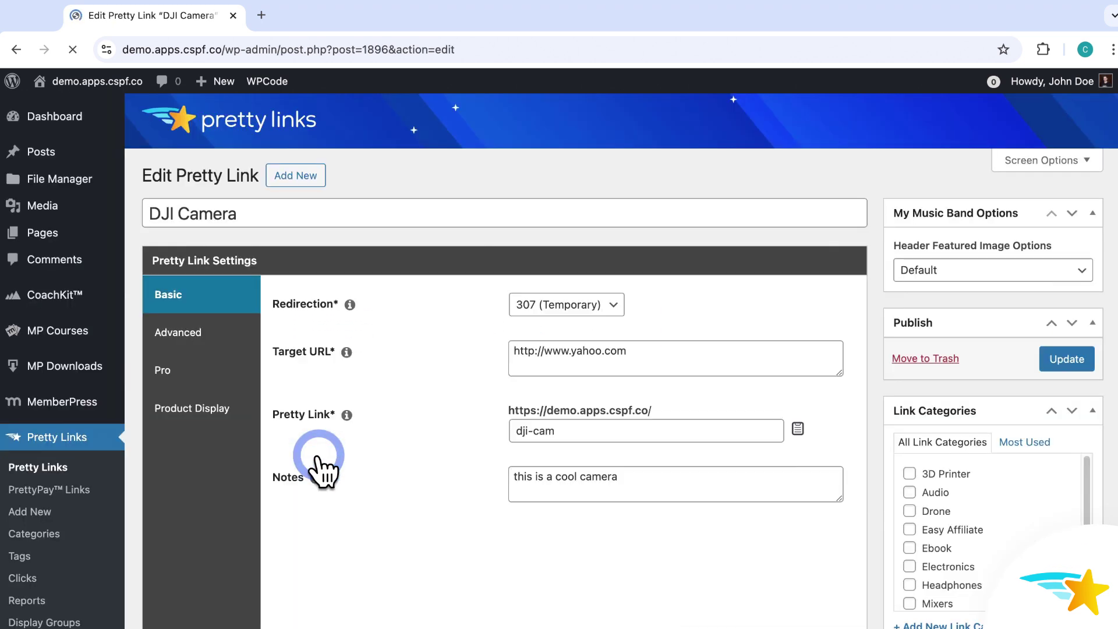
{"action": "left_click", "coordinate": [198, 410]}
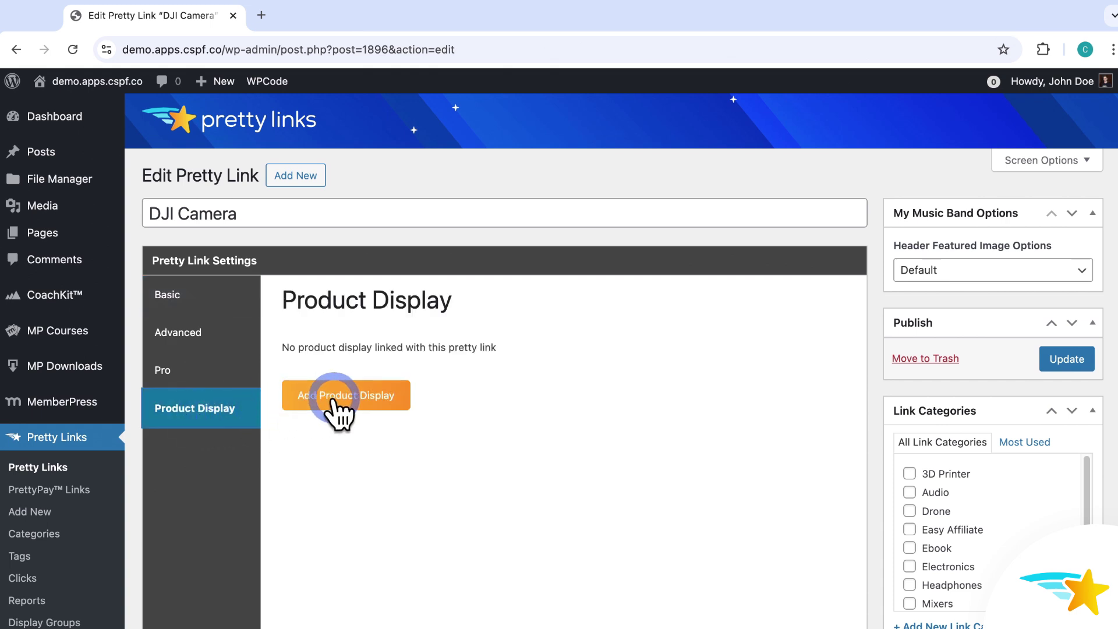
{"action": "left_click", "coordinate": [372, 399]}
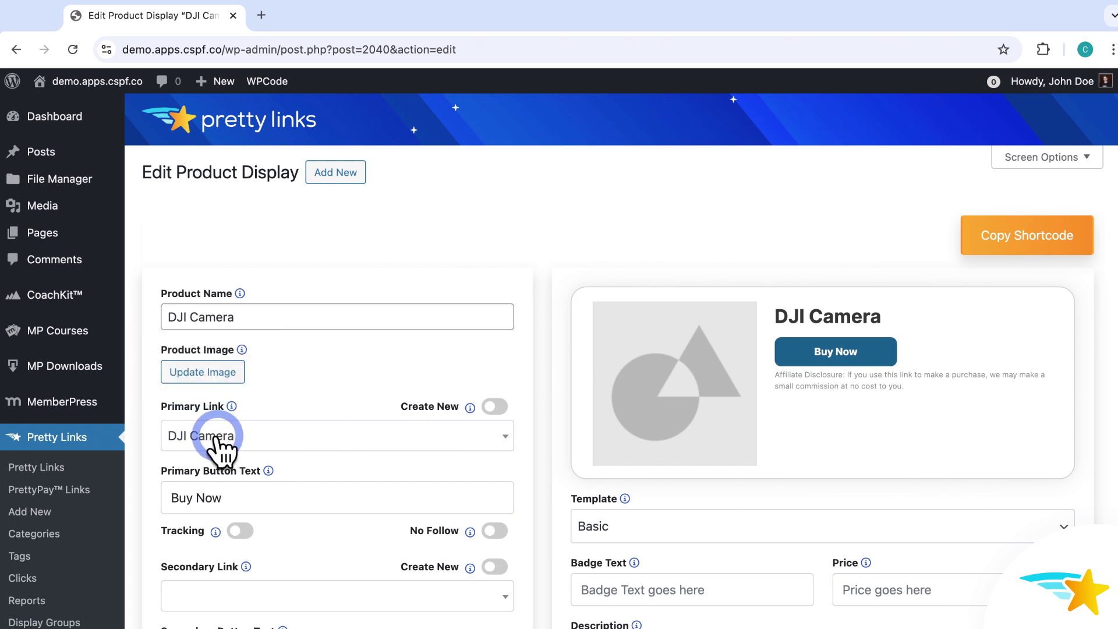
Open the product display linked to the Sony Nova TV (Amazon) pretty link and copy its shortcode
{"action": "left_click", "coordinate": [64, 463]}
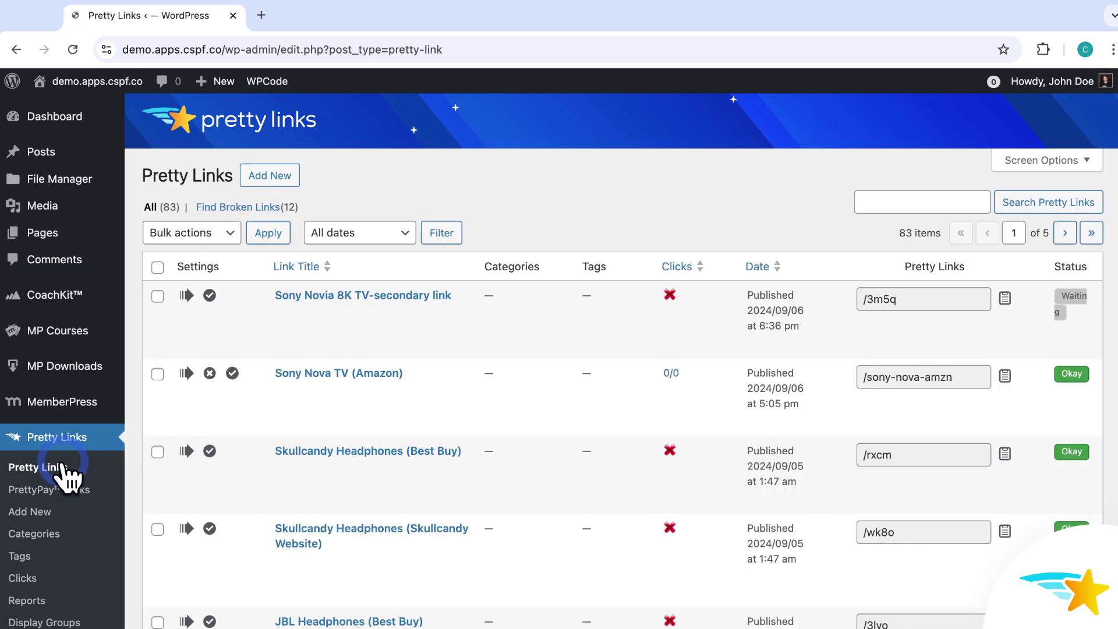
{"action": "left_click", "coordinate": [223, 407]}
{"action": "left_click", "coordinate": [318, 374]}
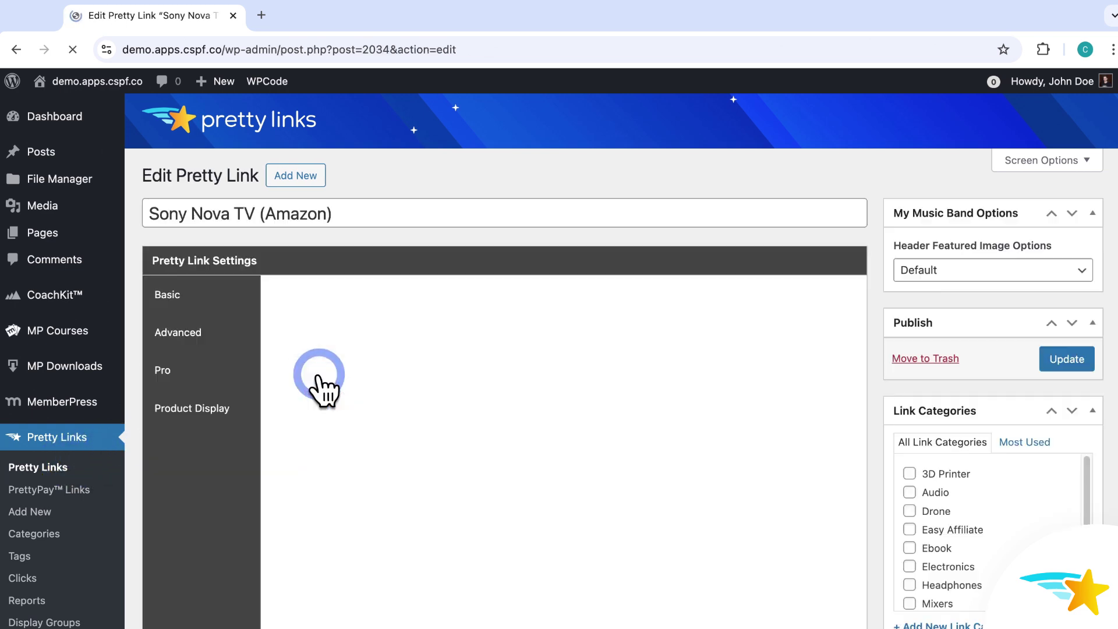
{"action": "left_click", "coordinate": [195, 408]}
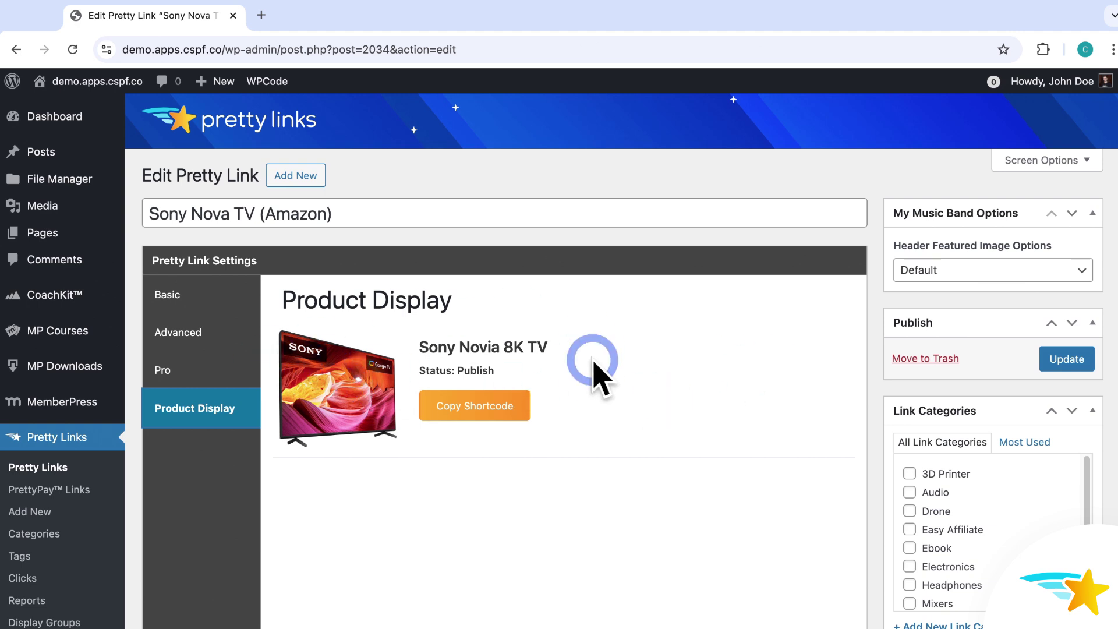
{"action": "left_click", "coordinate": [461, 402]}
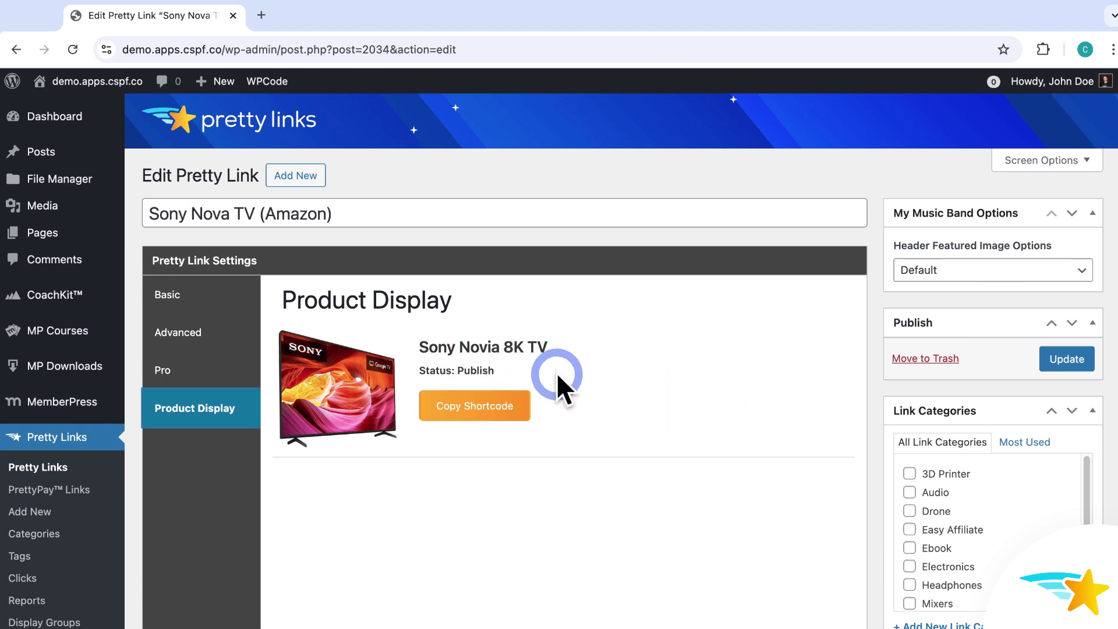
{"action": "scroll", "coordinate": [620, 368], "scroll_direction": "down", "scroll_amount": 3}
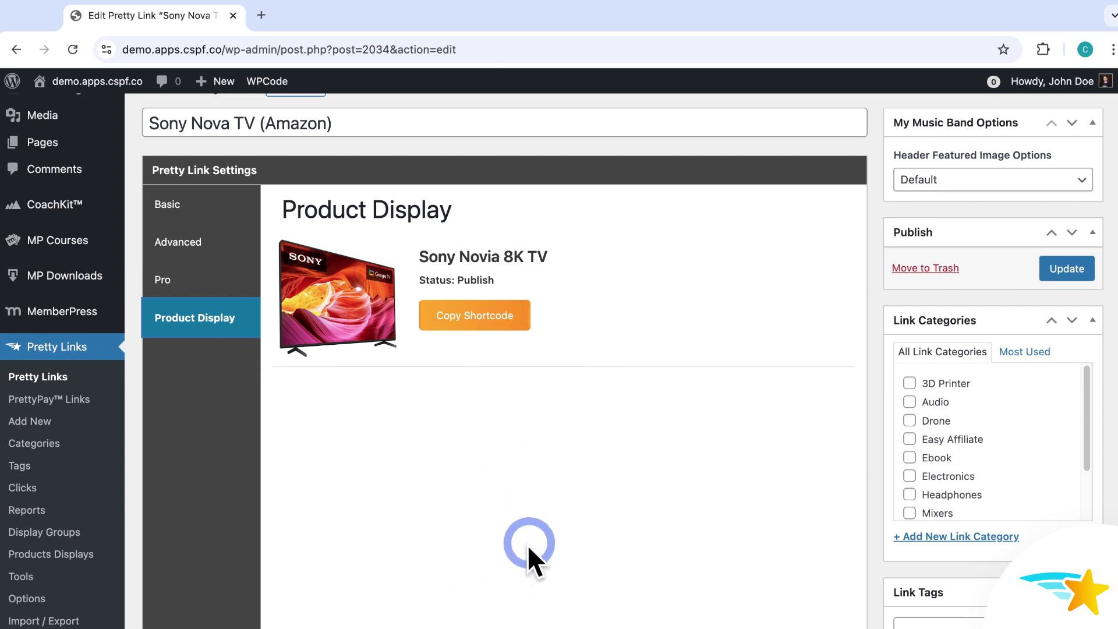
{"action": "scroll", "coordinate": [639, 515], "scroll_direction": "up", "scroll_amount": 2}
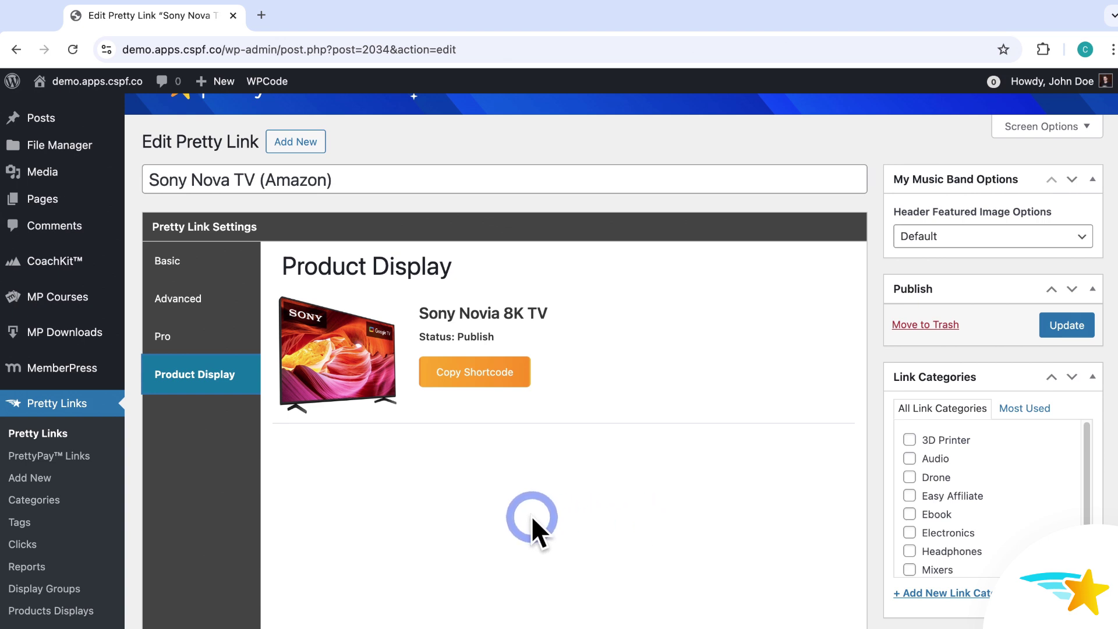
Revisit the product displays list and open the post "Choosing the Right TV" for editing
{"action": "left_click", "coordinate": [68, 610]}
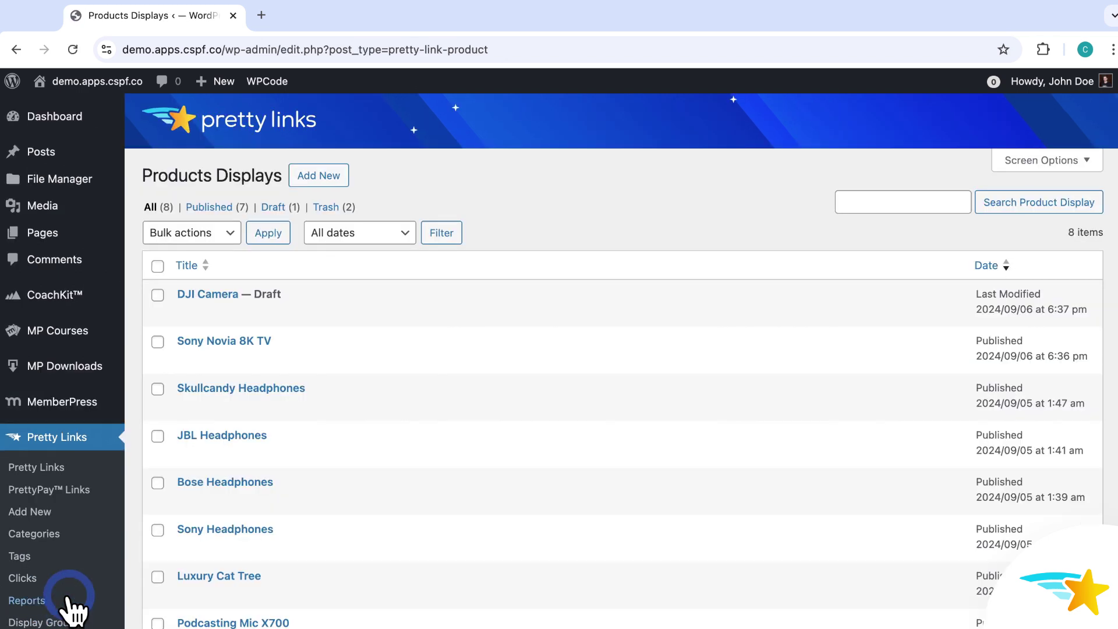
{"action": "left_click", "coordinate": [48, 156]}
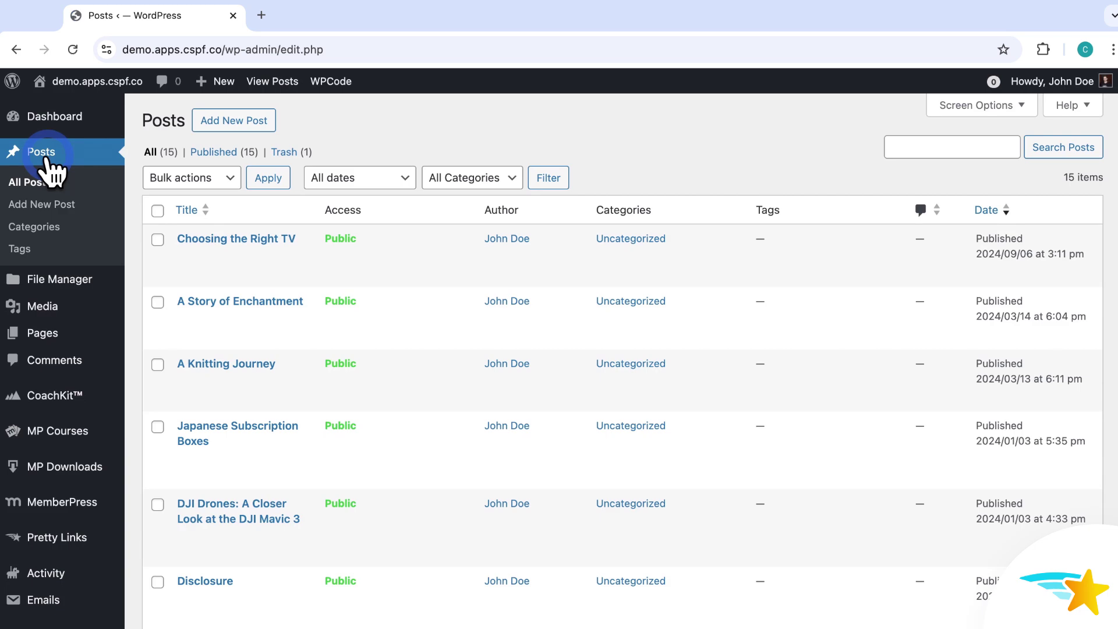
{"action": "left_click", "coordinate": [220, 240]}
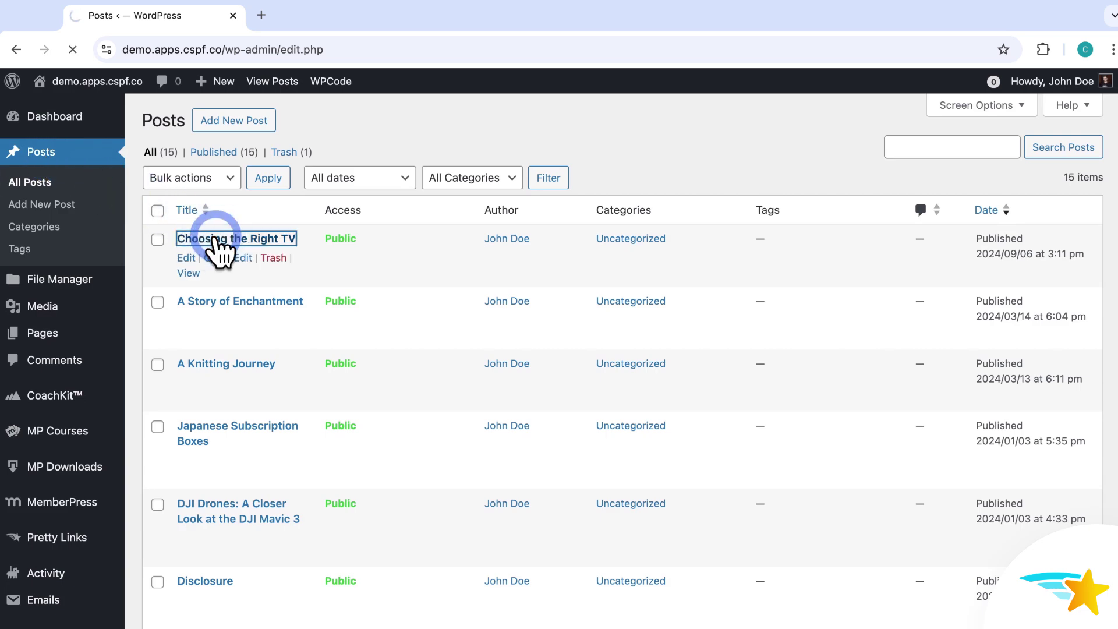
Insert a PL Product Display block below the first paragraph of the "Resolution: 4K, 8K, or Just OK?" section
{"action": "scroll", "coordinate": [262, 272], "scroll_direction": "down", "scroll_amount": 6}
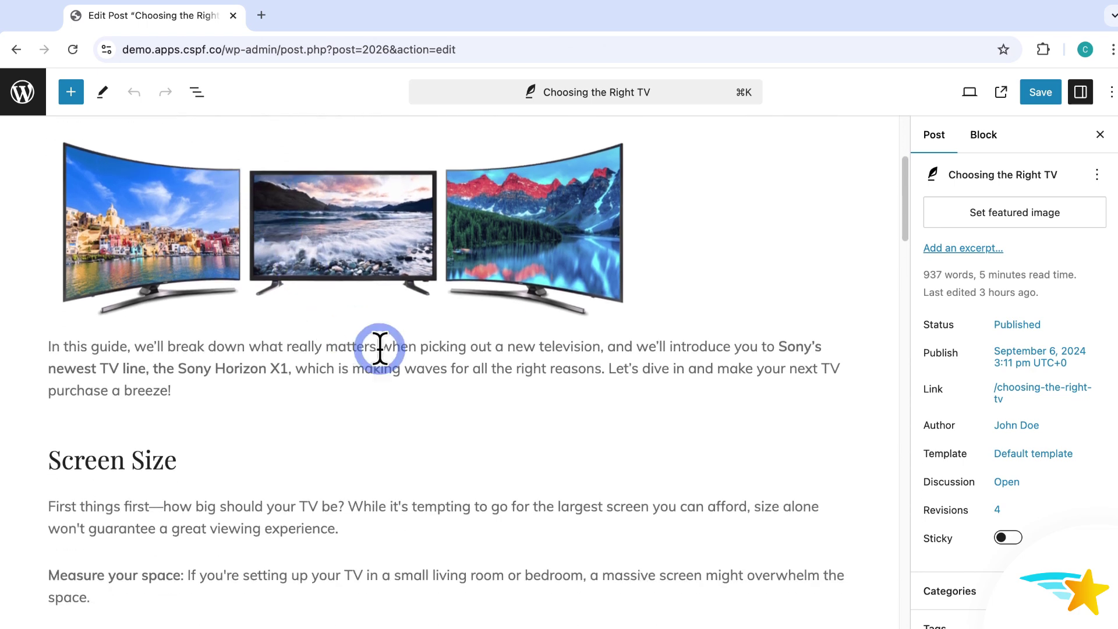
{"action": "scroll", "coordinate": [379, 347], "scroll_direction": "down", "scroll_amount": 8}
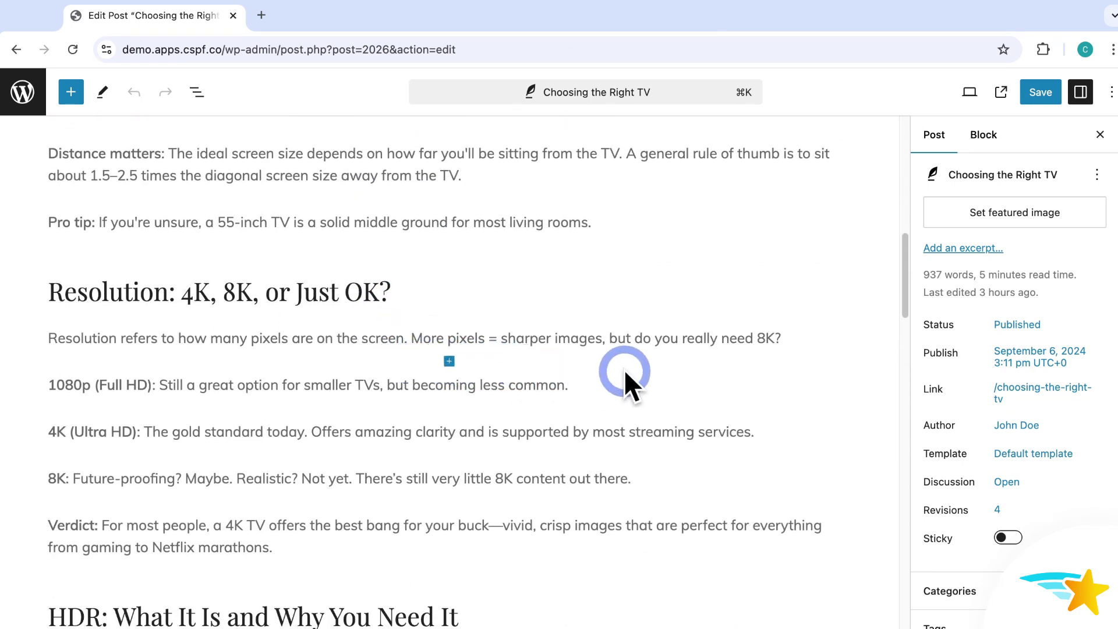
{"action": "left_click", "coordinate": [800, 339]}
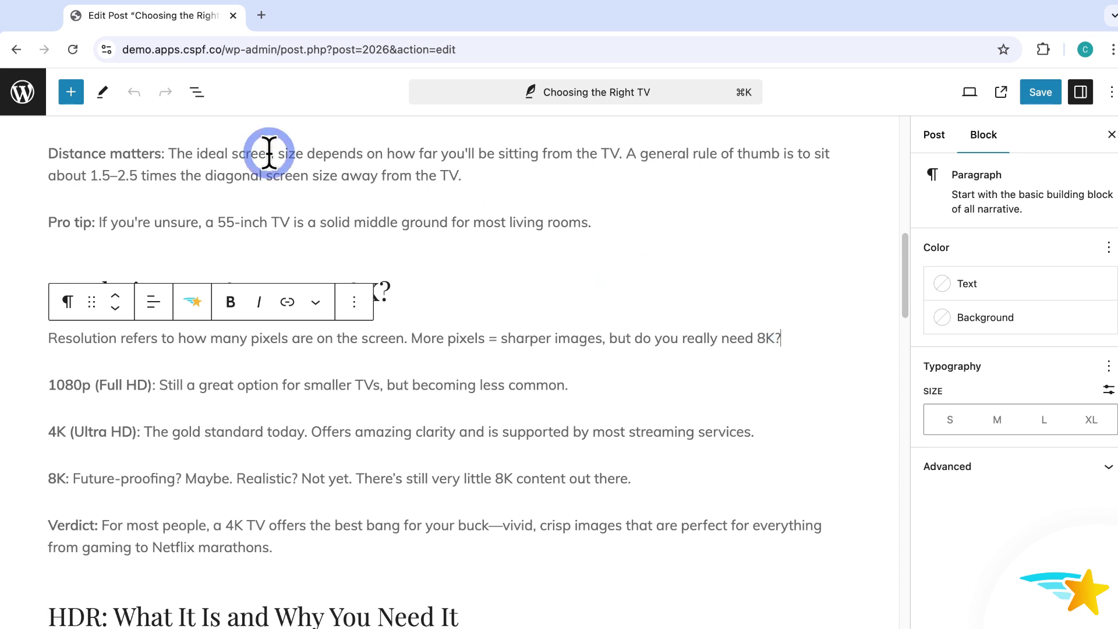
{"action": "left_click", "coordinate": [70, 93]}
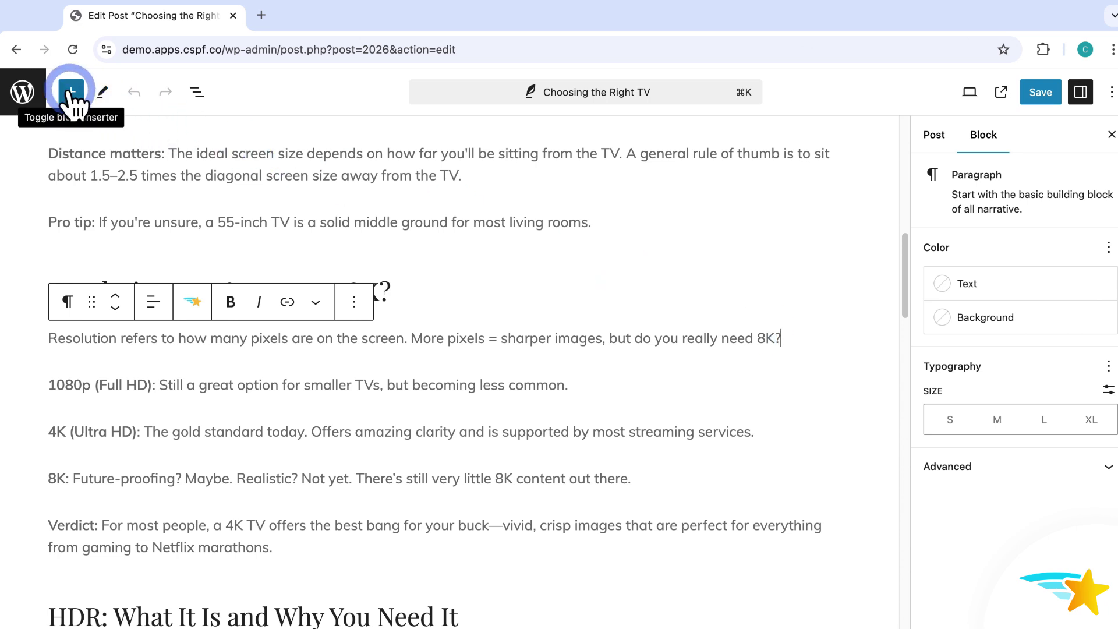
{"action": "left_click", "coordinate": [784, 338]}
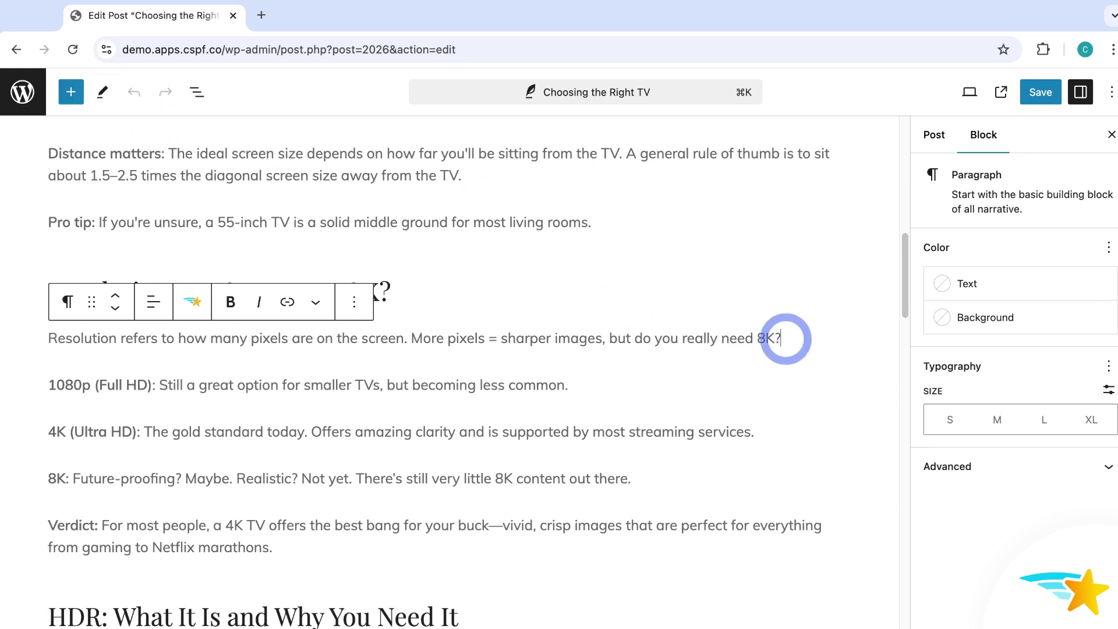
{"action": "key", "text": "Return"}
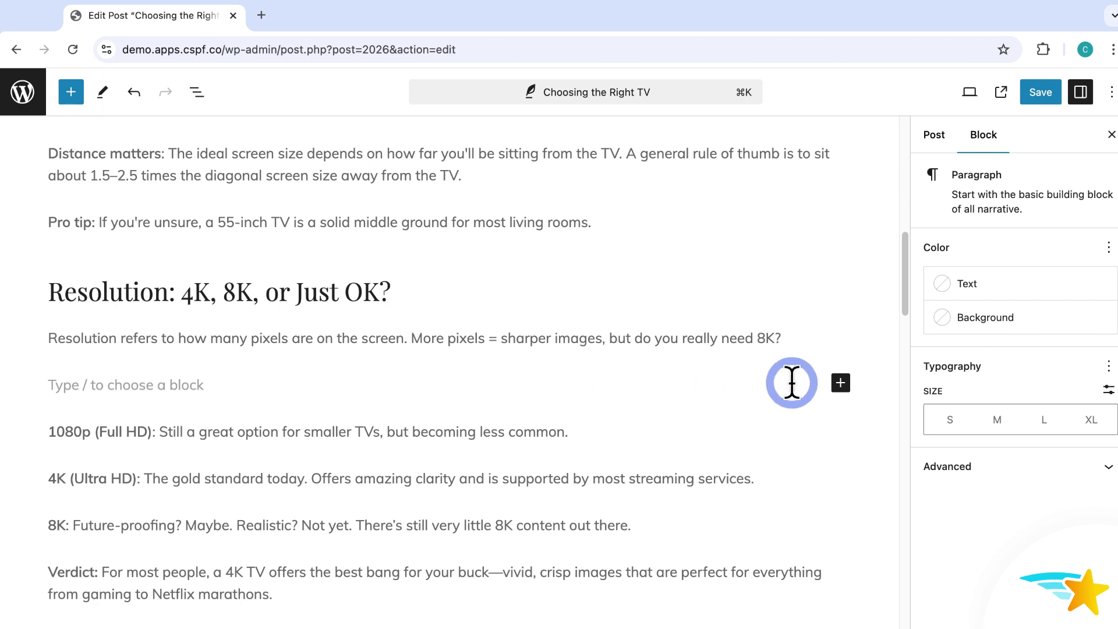
{"action": "left_click", "coordinate": [840, 384]}
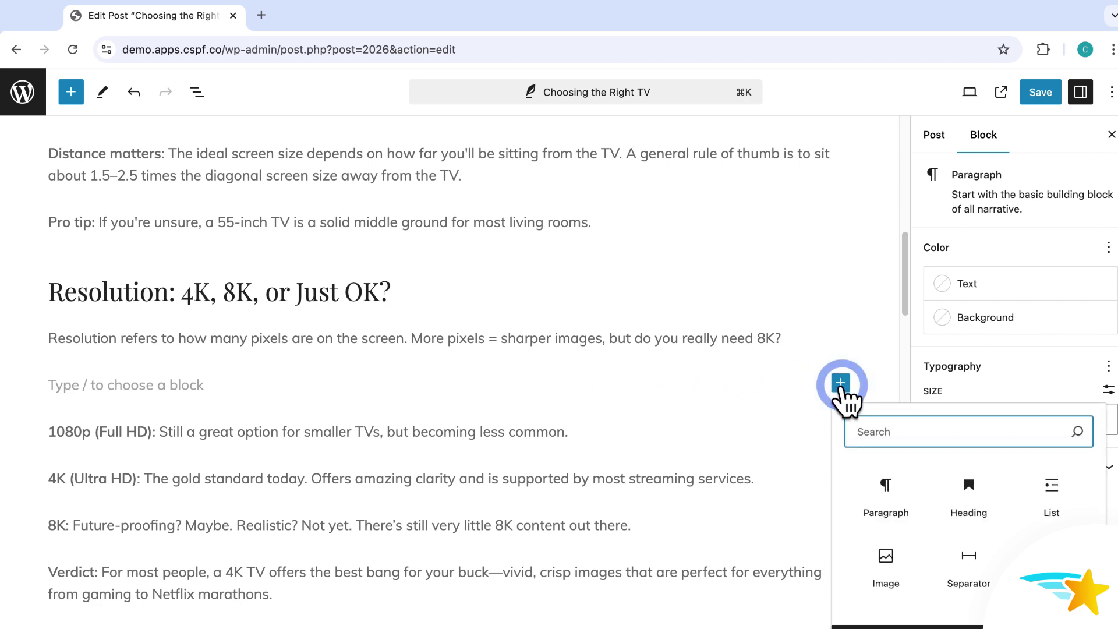
{"action": "type", "text": "PL P"}
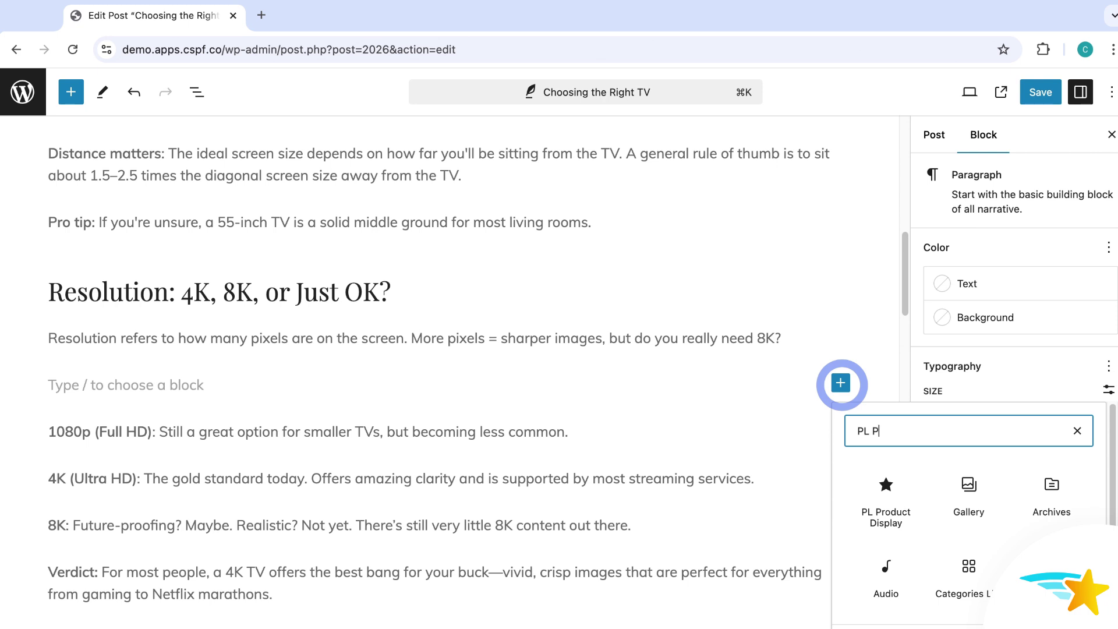
{"action": "type", "text": "rod"}
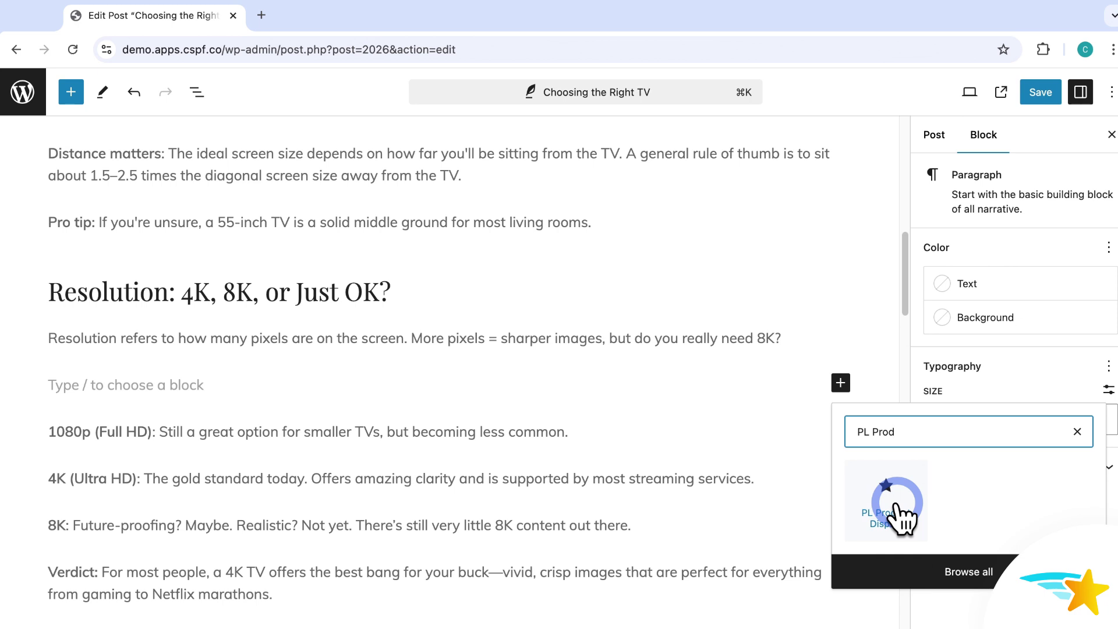
{"action": "left_click", "coordinate": [897, 504]}
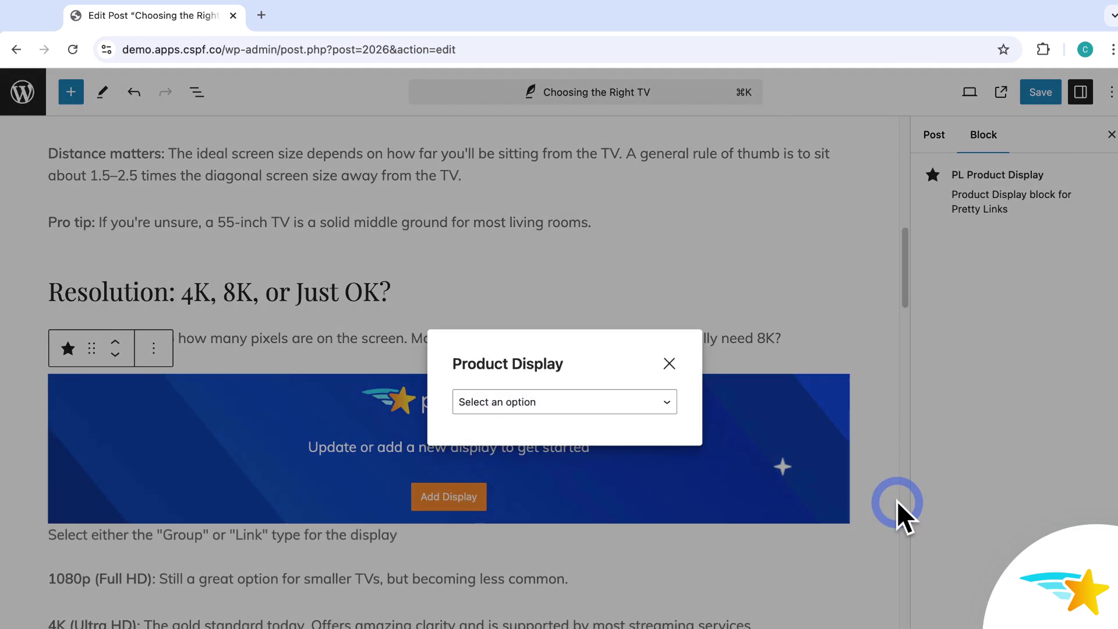
Set the block's display type to Display Product, choose "Sony Novia 8K TV" as its product, and save the post
{"action": "left_click", "coordinate": [667, 403]}
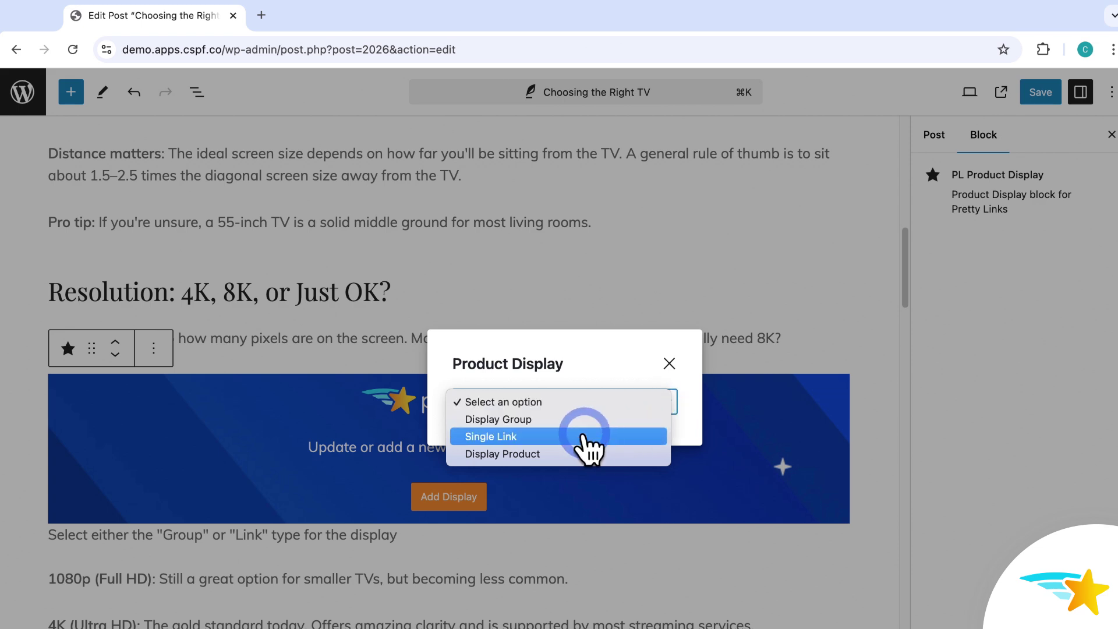
{"action": "left_click", "coordinate": [502, 455]}
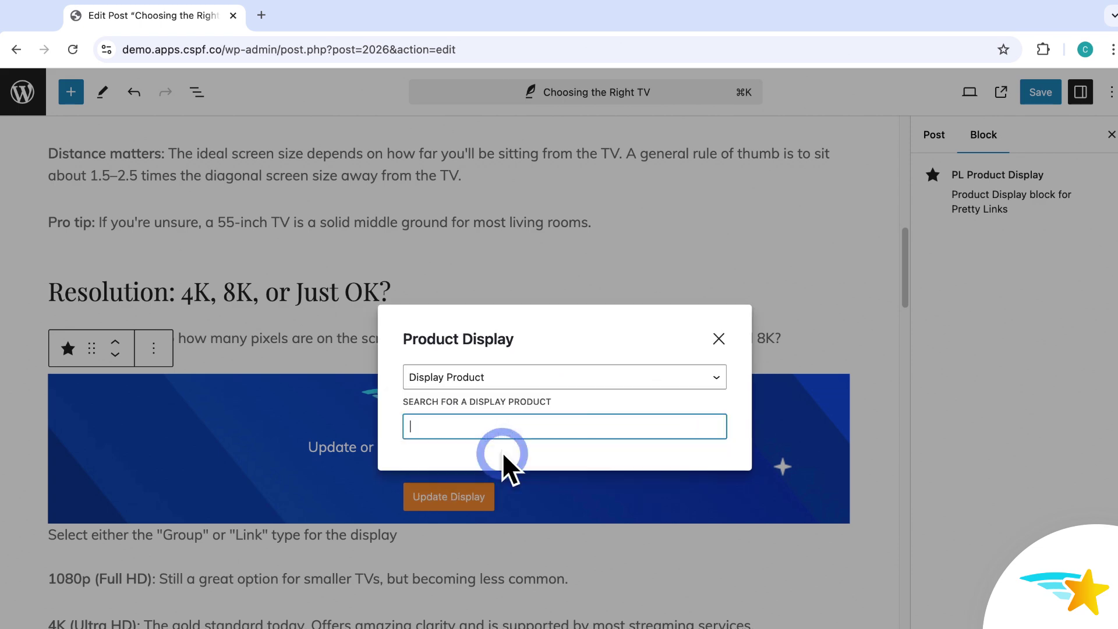
{"action": "type", "text": "sony"}
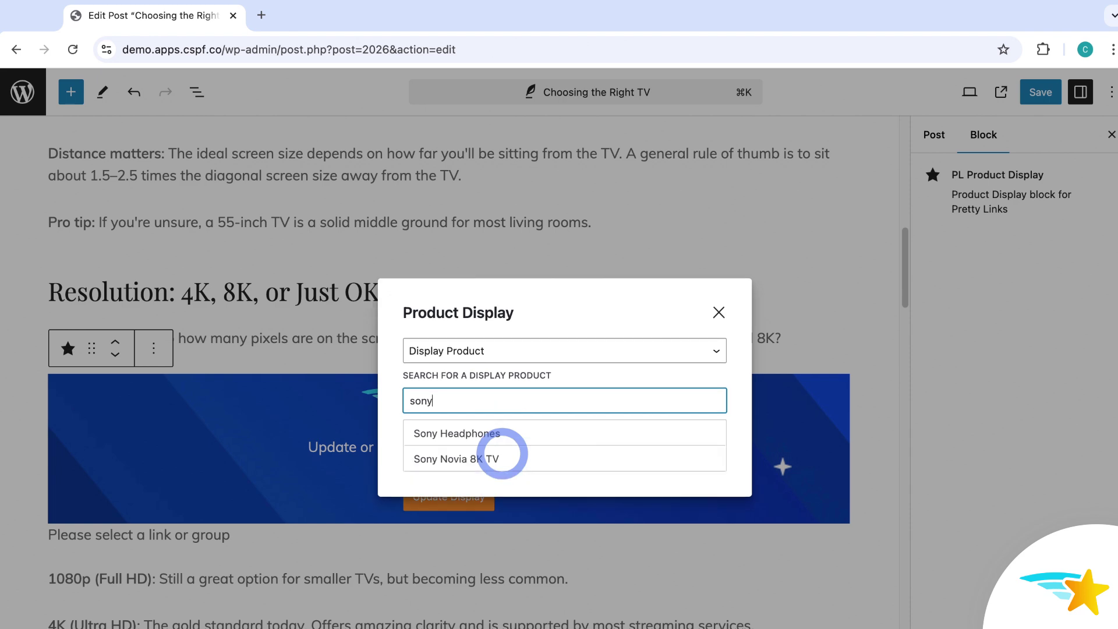
{"action": "left_click", "coordinate": [471, 460]}
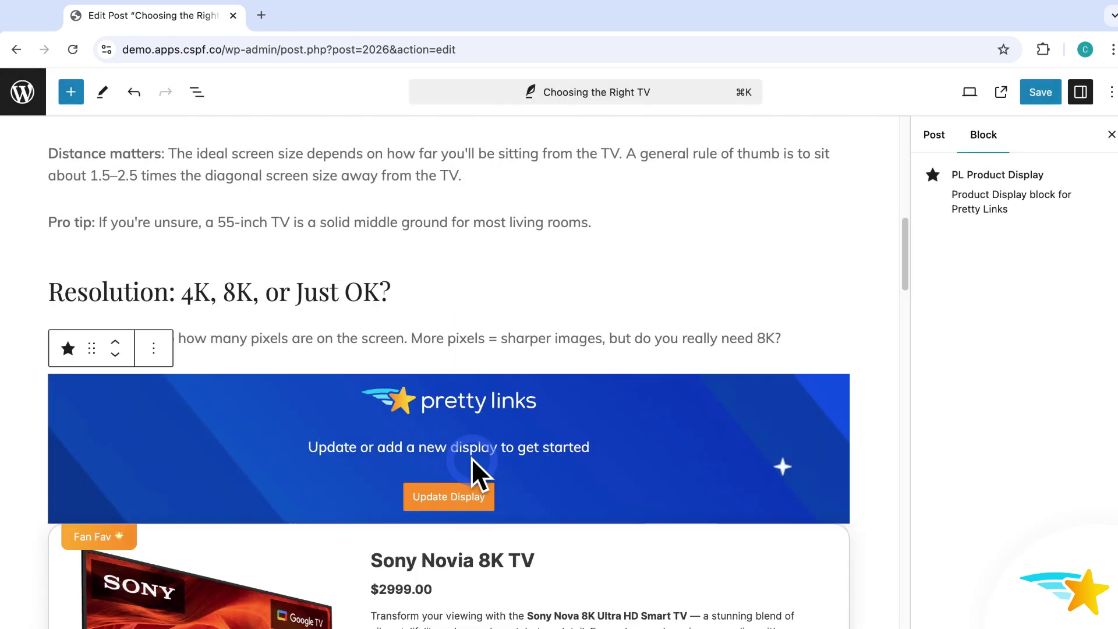
{"action": "scroll", "coordinate": [471, 458], "scroll_direction": "down", "scroll_amount": 4}
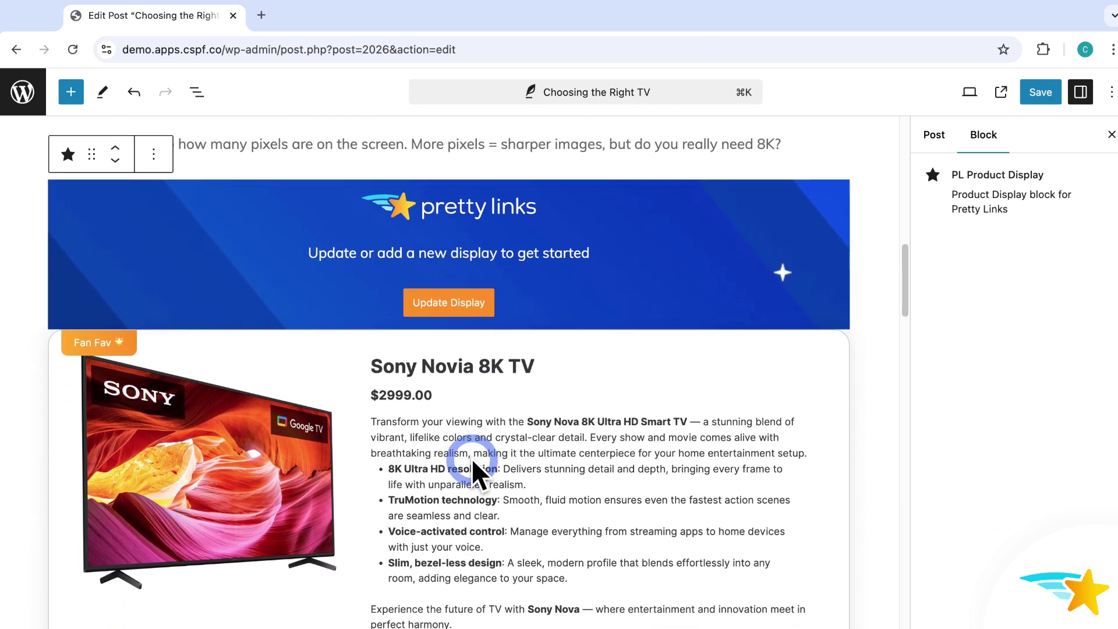
{"action": "scroll", "coordinate": [469, 544], "scroll_direction": "down", "scroll_amount": 2}
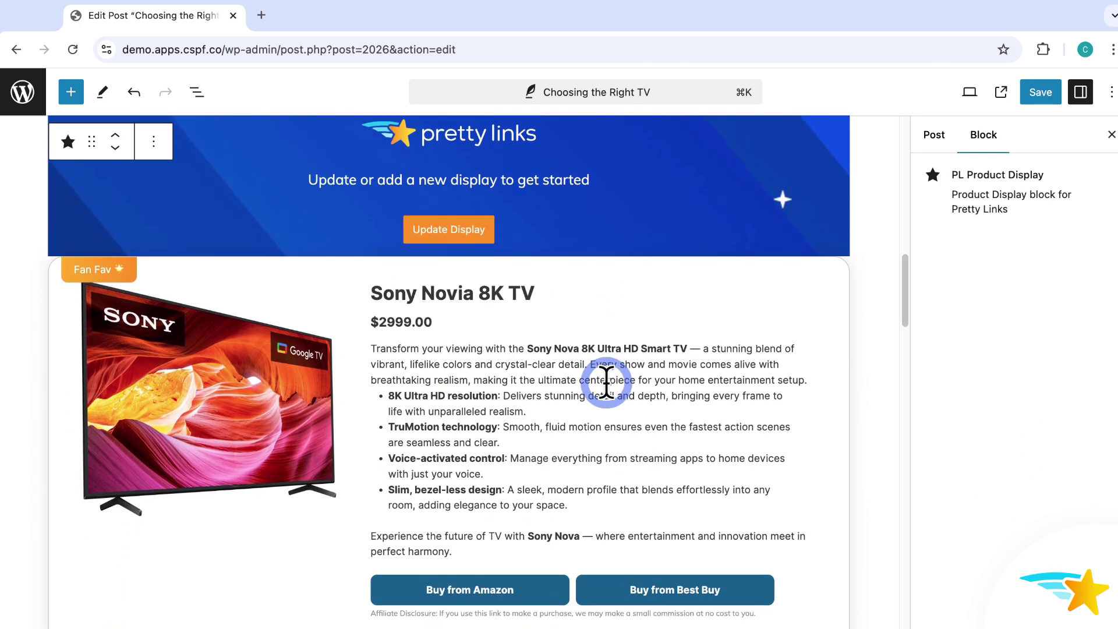
{"action": "left_click", "coordinate": [1033, 93]}
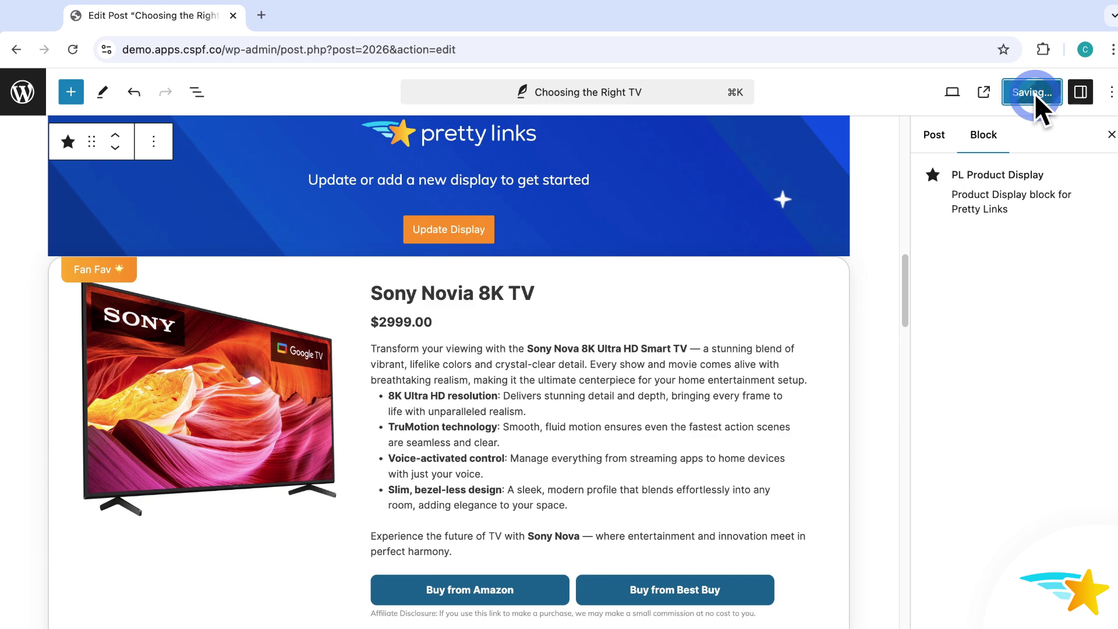
View the published post and examine the product display in its Resolution section, closing the page when done
{"action": "left_click", "coordinate": [981, 94]}
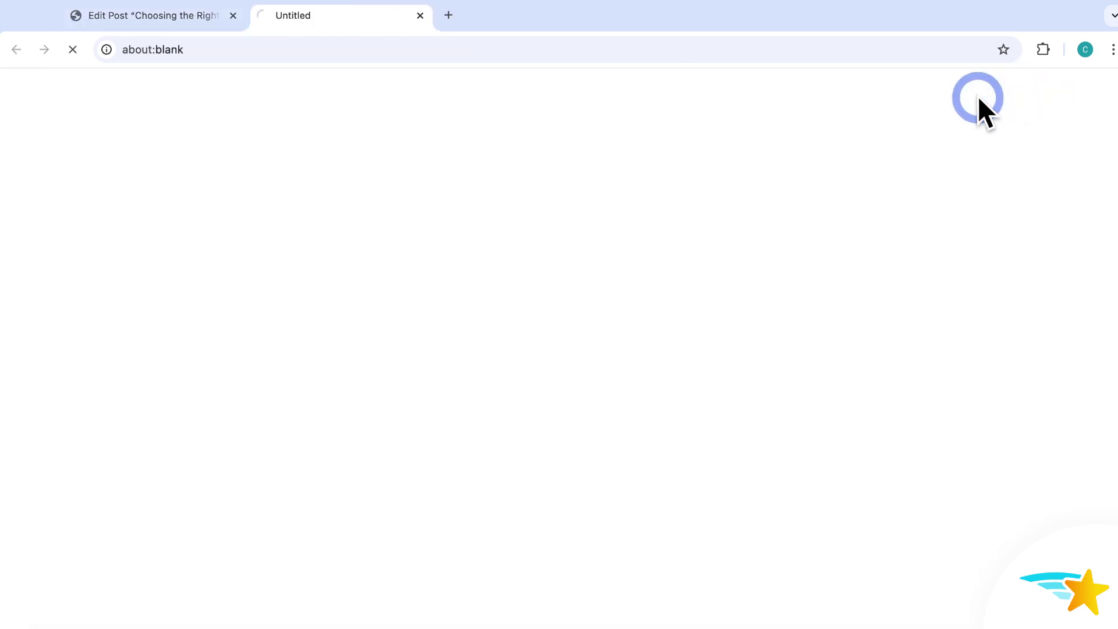
{"action": "scroll", "coordinate": [740, 277], "scroll_direction": "down", "scroll_amount": 10}
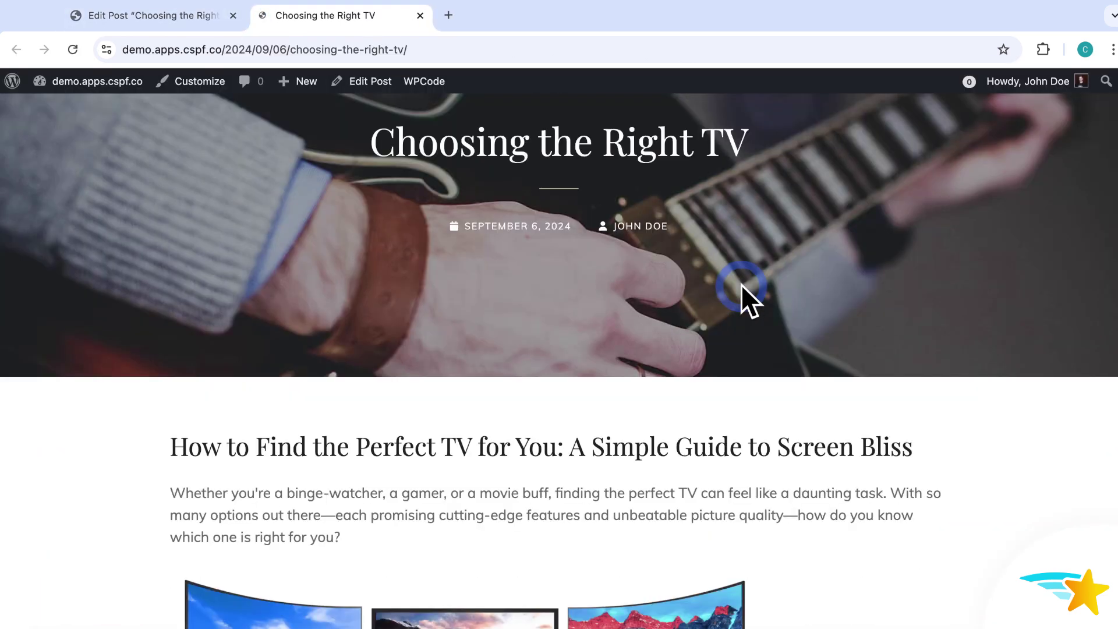
{"action": "scroll", "coordinate": [756, 295], "scroll_direction": "down", "scroll_amount": 13}
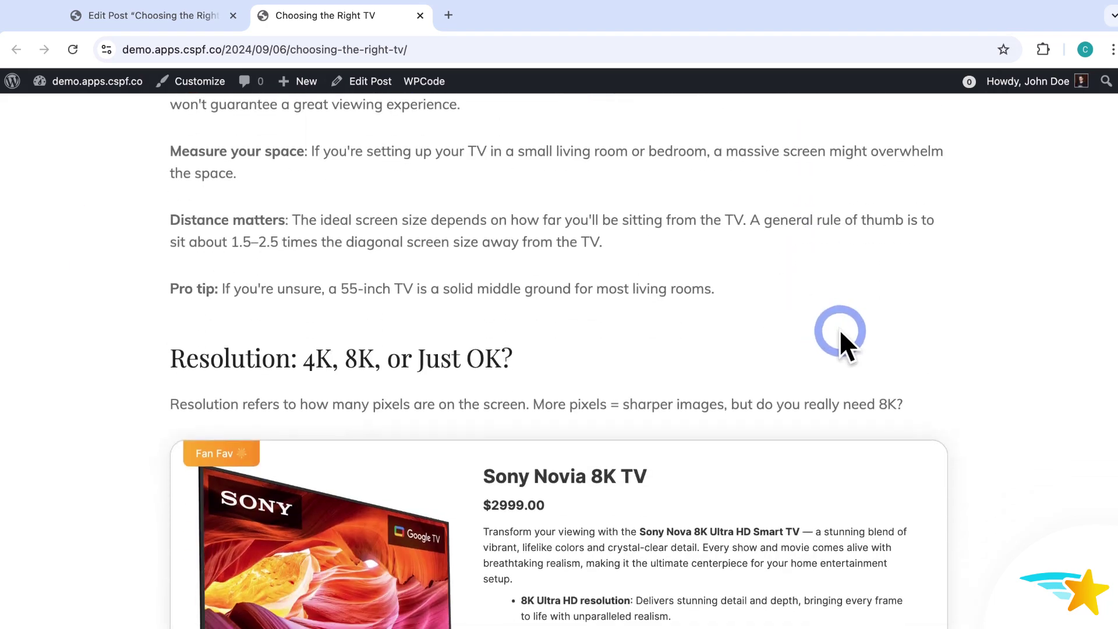
{"action": "scroll", "coordinate": [1040, 327], "scroll_direction": "down", "scroll_amount": 2}
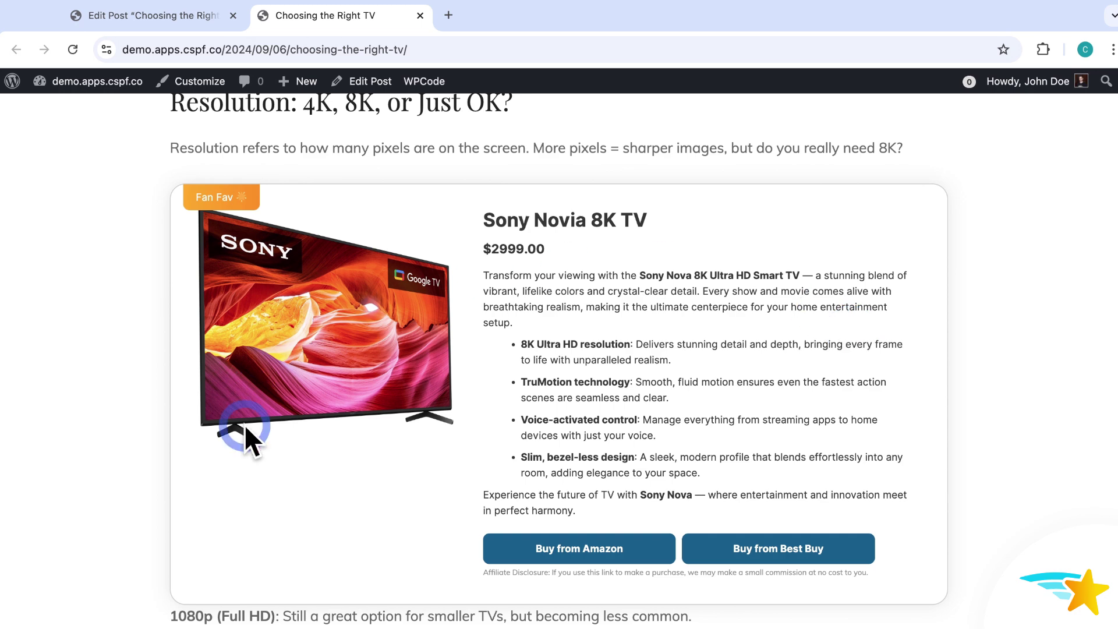
{"action": "left_click", "coordinate": [421, 15]}
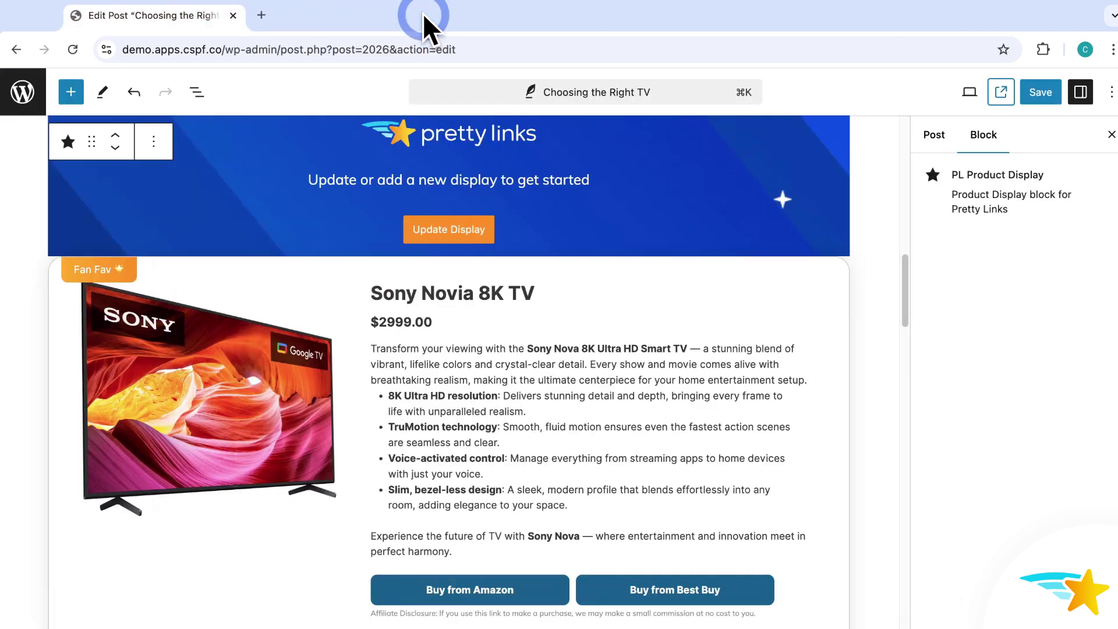
Open the "Sony Novia 8K TV" entry in the product displays list and copy its shortcode
{"action": "left_click", "coordinate": [24, 91]}
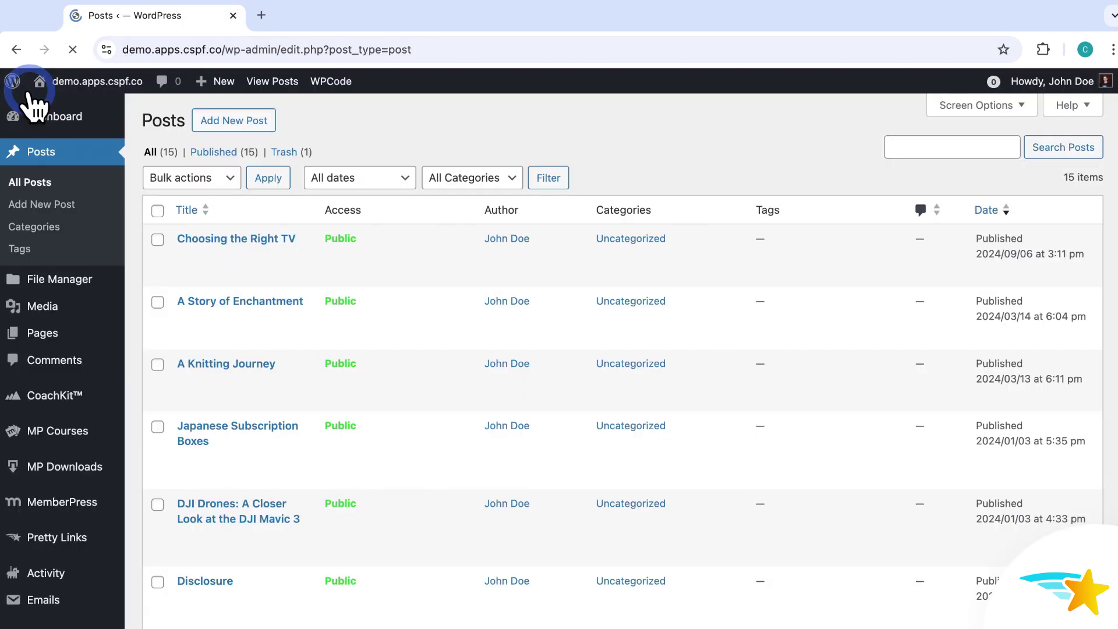
{"action": "scroll", "coordinate": [75, 390], "scroll_direction": "down", "scroll_amount": 2}
{"action": "mouse_move", "coordinate": [72, 406]}
{"action": "mouse_move", "coordinate": [74, 430]}
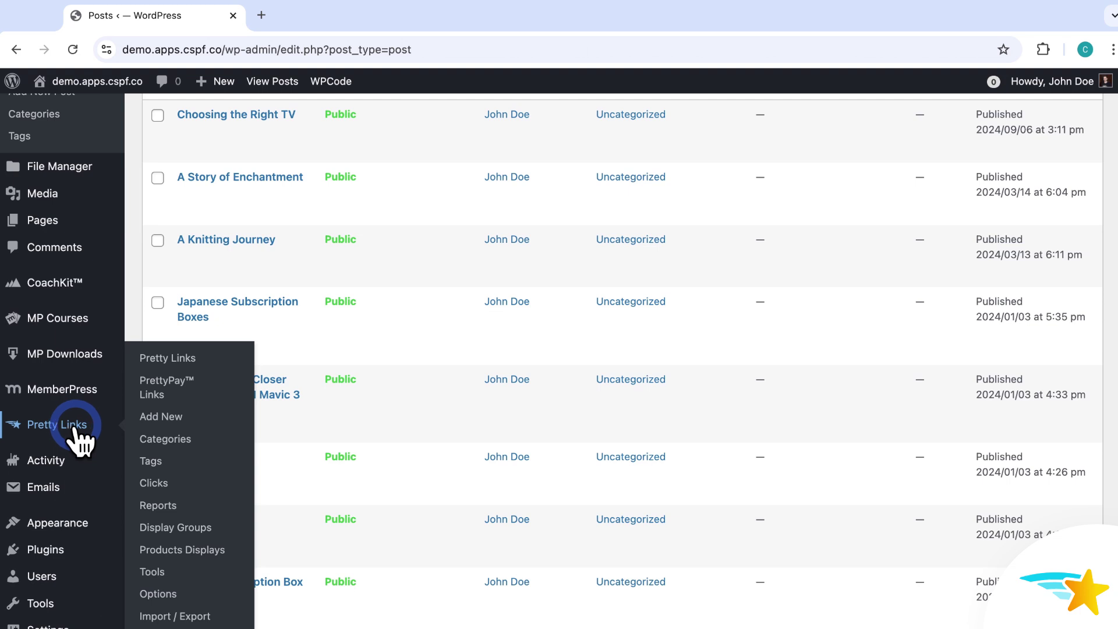
{"action": "left_click", "coordinate": [189, 551]}
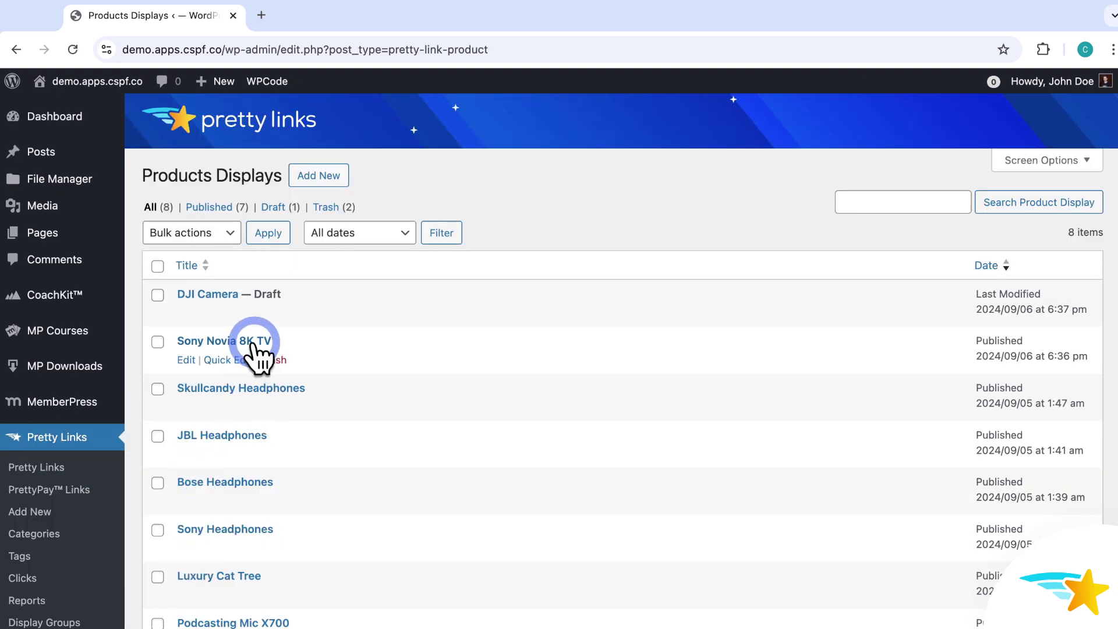
{"action": "left_click", "coordinate": [254, 343]}
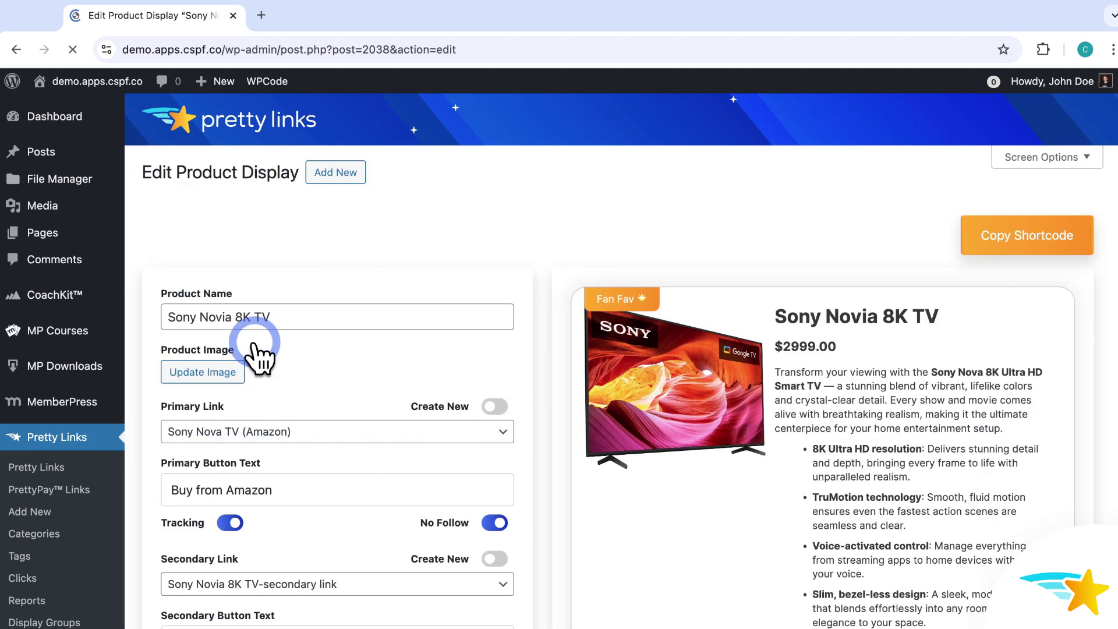
{"action": "left_click", "coordinate": [1019, 240]}
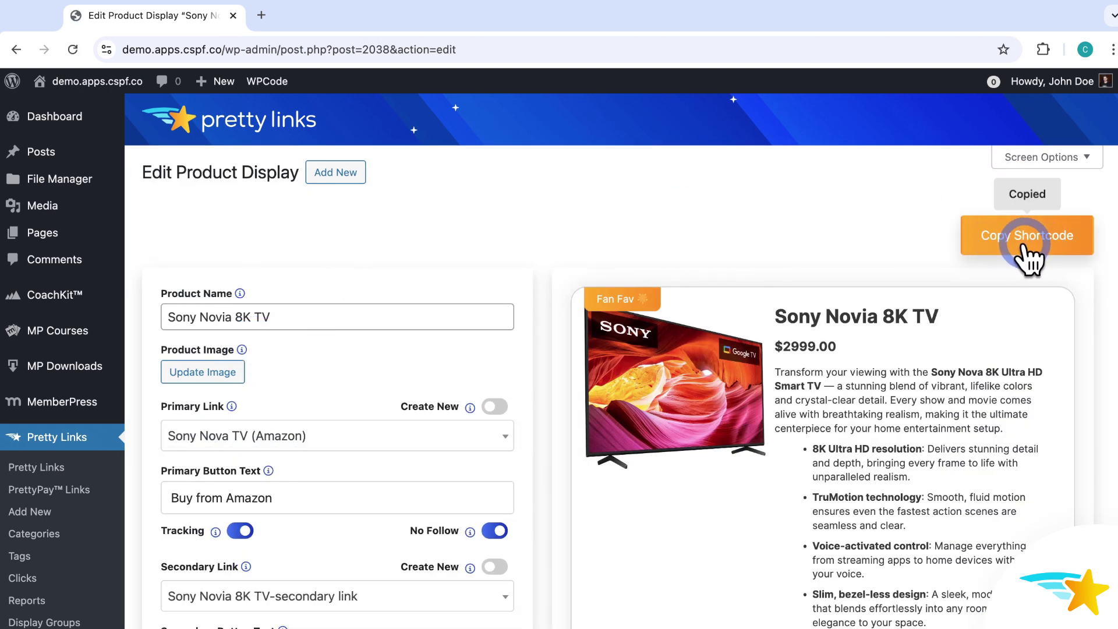
Reopen "Choosing the Right TV" and add a Shortcode block containing [prli-product-display type="product" id="2038"] after the HDR section's last paragraph
{"action": "left_click", "coordinate": [40, 153]}
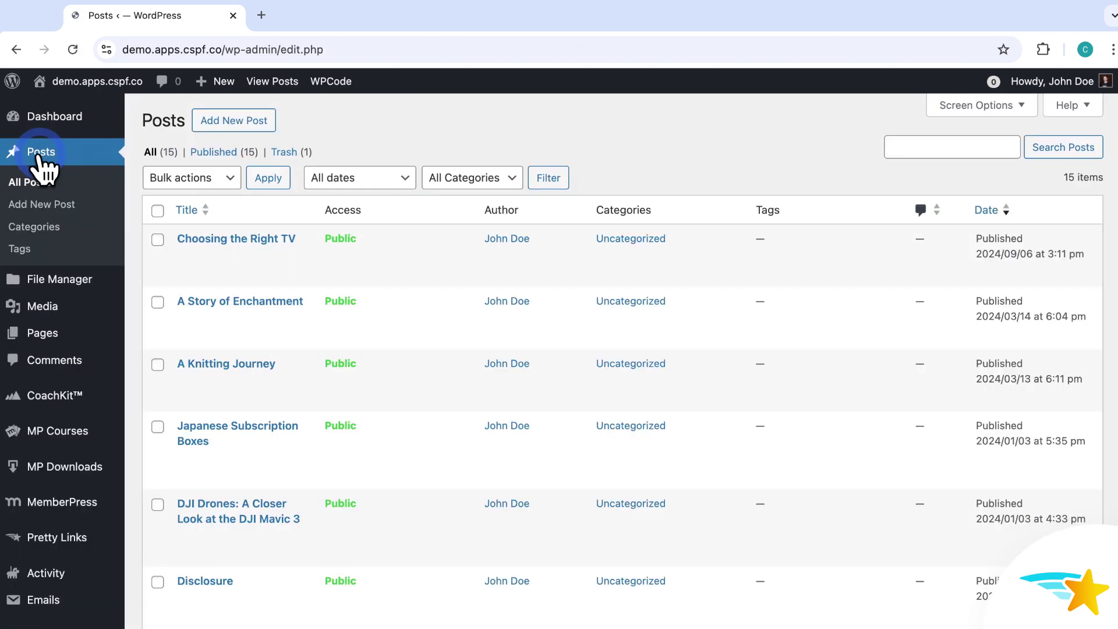
{"action": "left_click", "coordinate": [223, 242]}
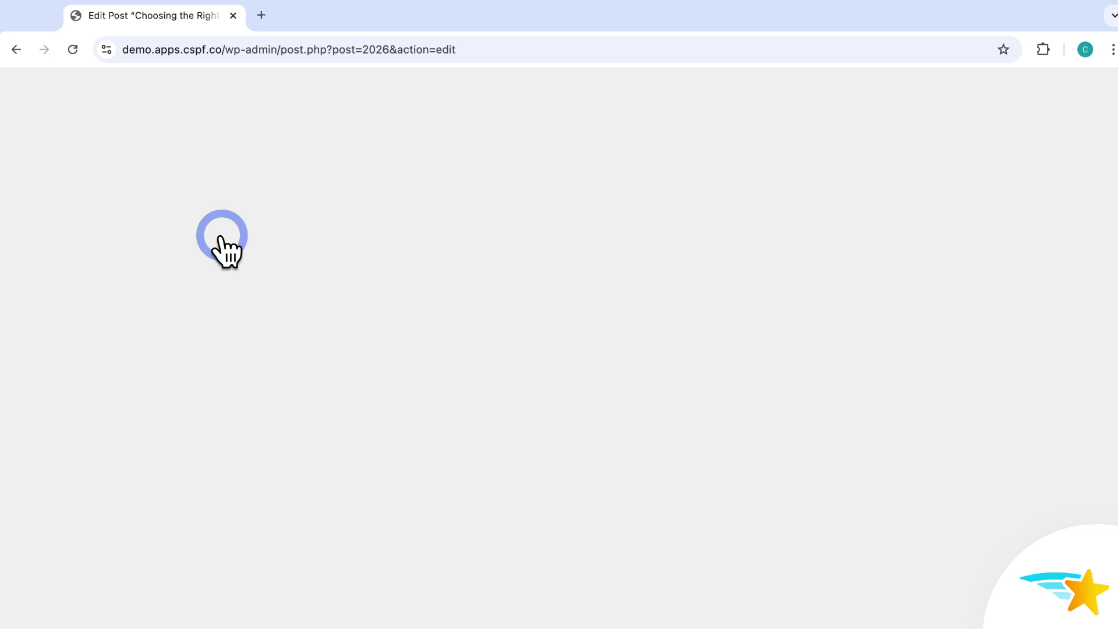
{"action": "scroll", "coordinate": [536, 262], "scroll_direction": "down", "scroll_amount": 10}
{"action": "scroll", "coordinate": [548, 262], "scroll_direction": "down", "scroll_amount": 15}
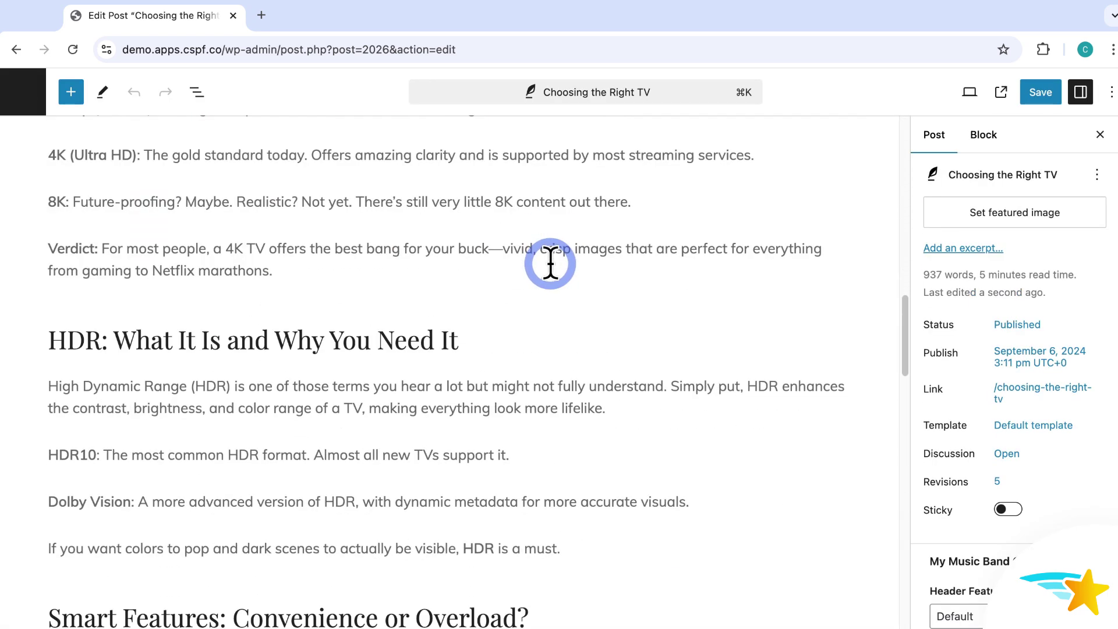
{"action": "left_click", "coordinate": [585, 385]}
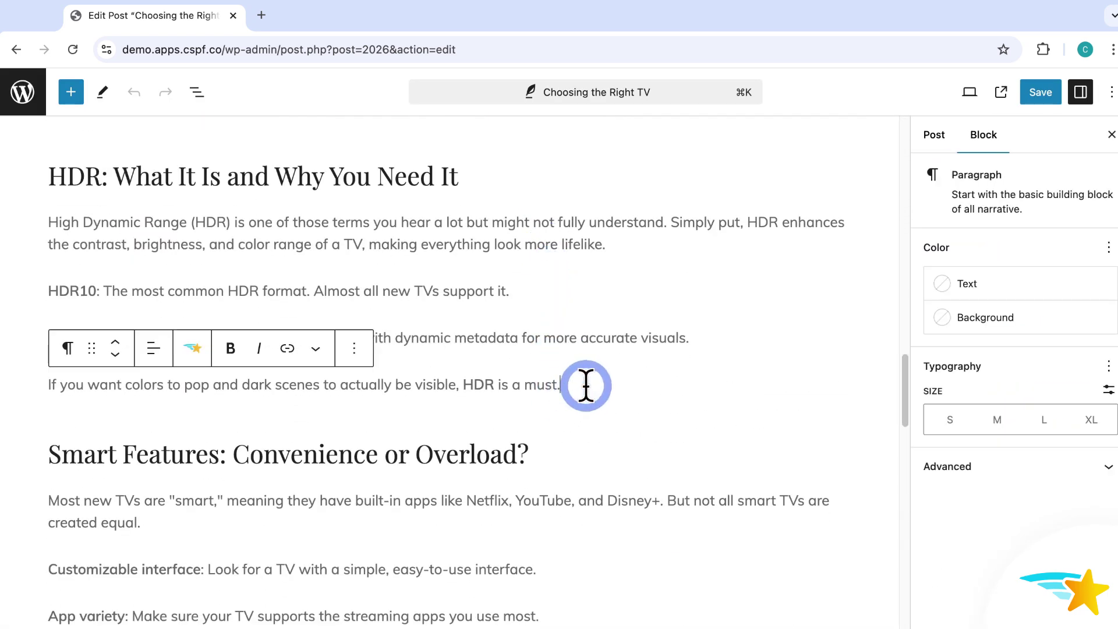
{"action": "key", "text": "Return"}
{"action": "left_click", "coordinate": [840, 430]}
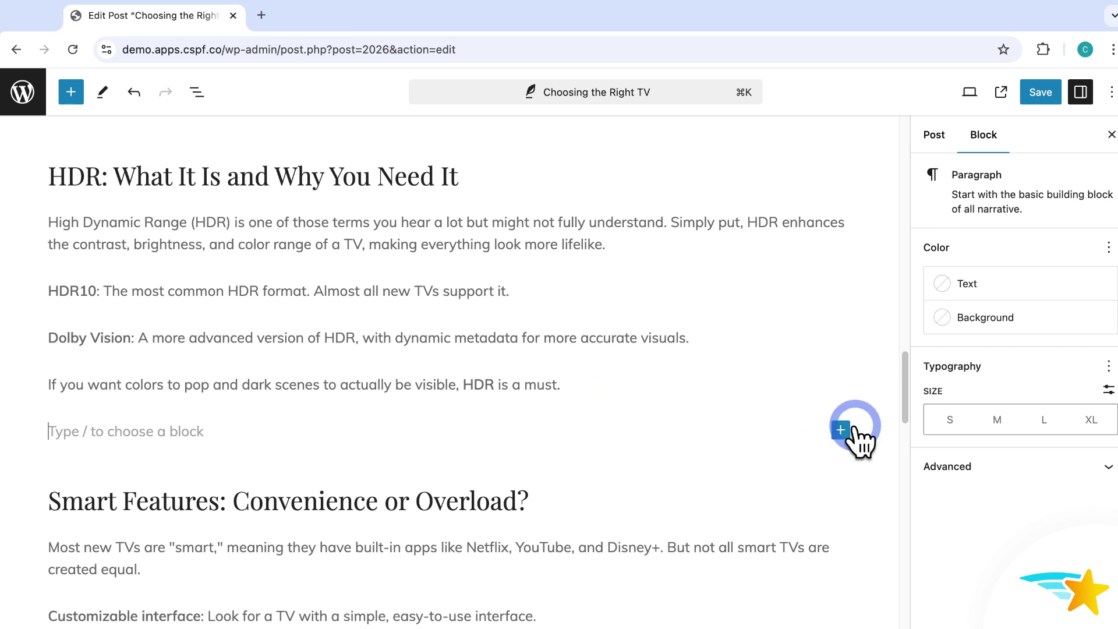
{"action": "type", "text": "short"}
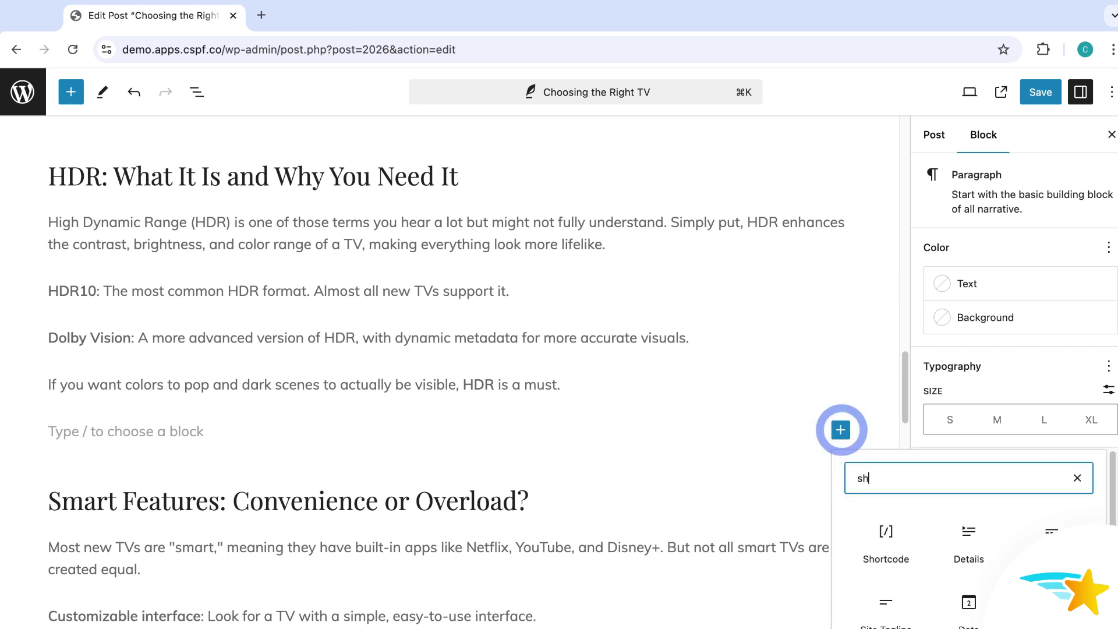
{"action": "left_click", "coordinate": [885, 541]}
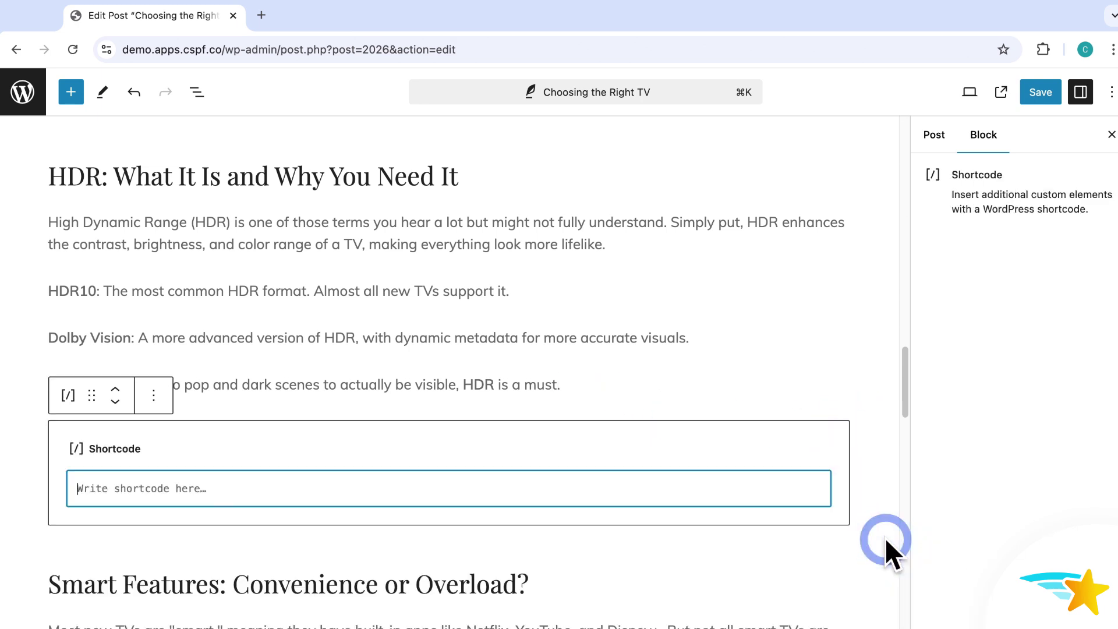
{"action": "type", "text": "[prli-product-display type=\"product\" id=\"2038\"]"}
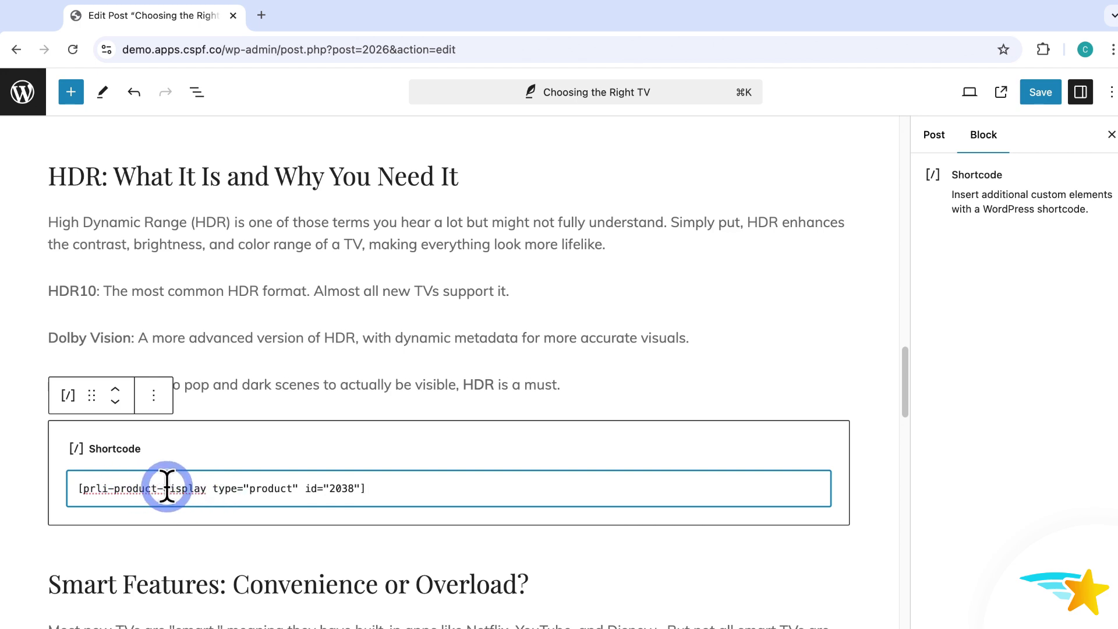
Save the post and examine the product display in the HDR section of the published page, closing the page when done
{"action": "left_click", "coordinate": [1033, 93]}
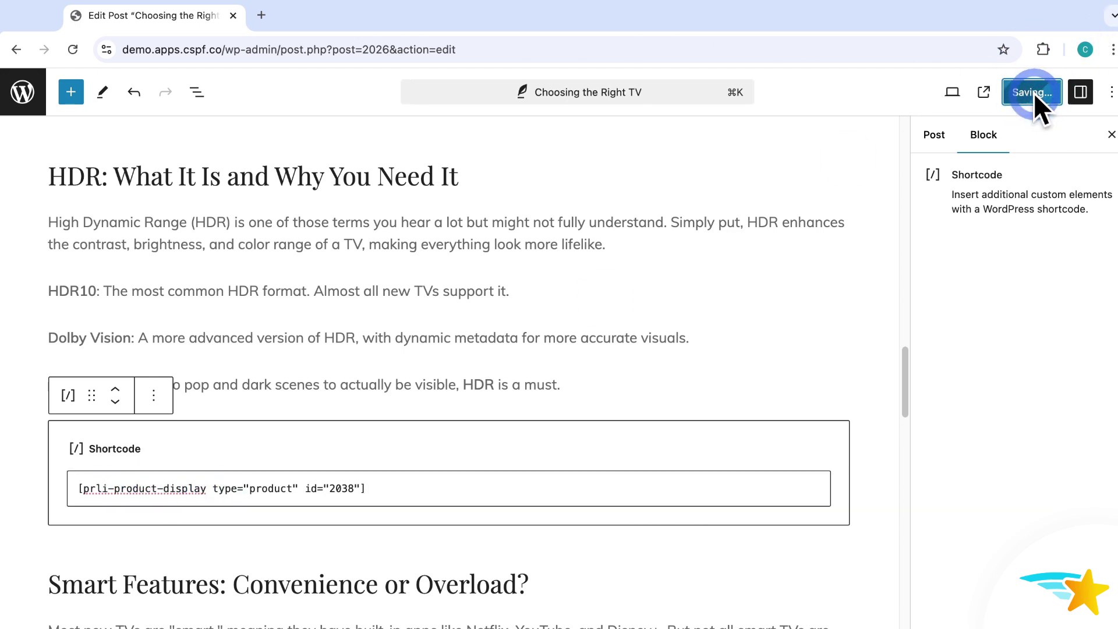
{"action": "left_click", "coordinate": [1009, 92]}
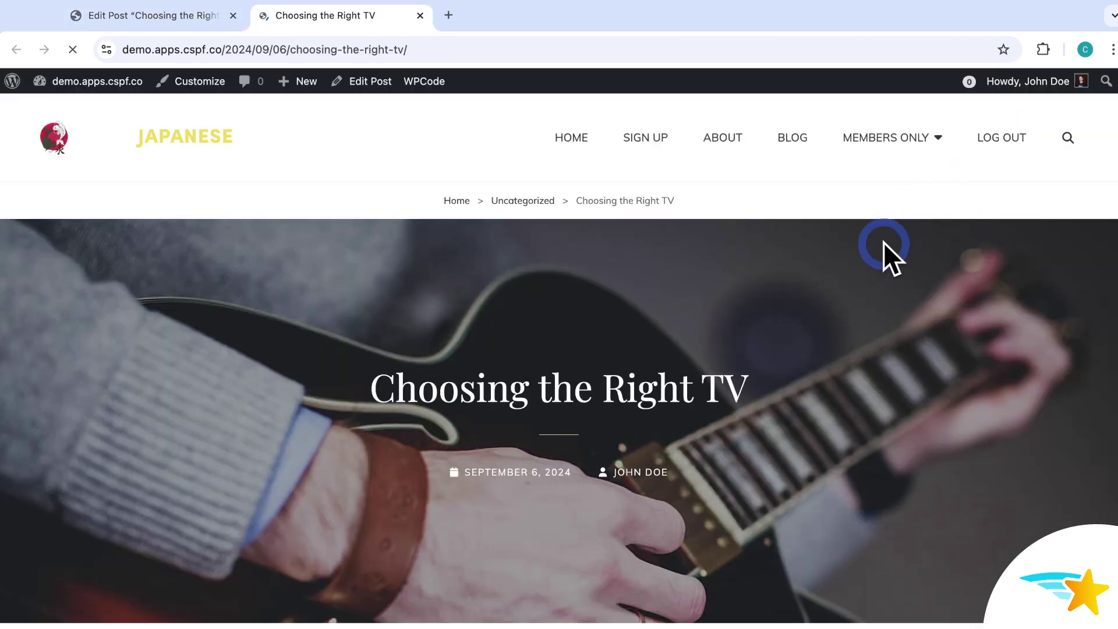
{"action": "scroll", "coordinate": [873, 256], "scroll_direction": "down", "scroll_amount": 5}
{"action": "scroll", "coordinate": [868, 274], "scroll_direction": "down", "scroll_amount": 20}
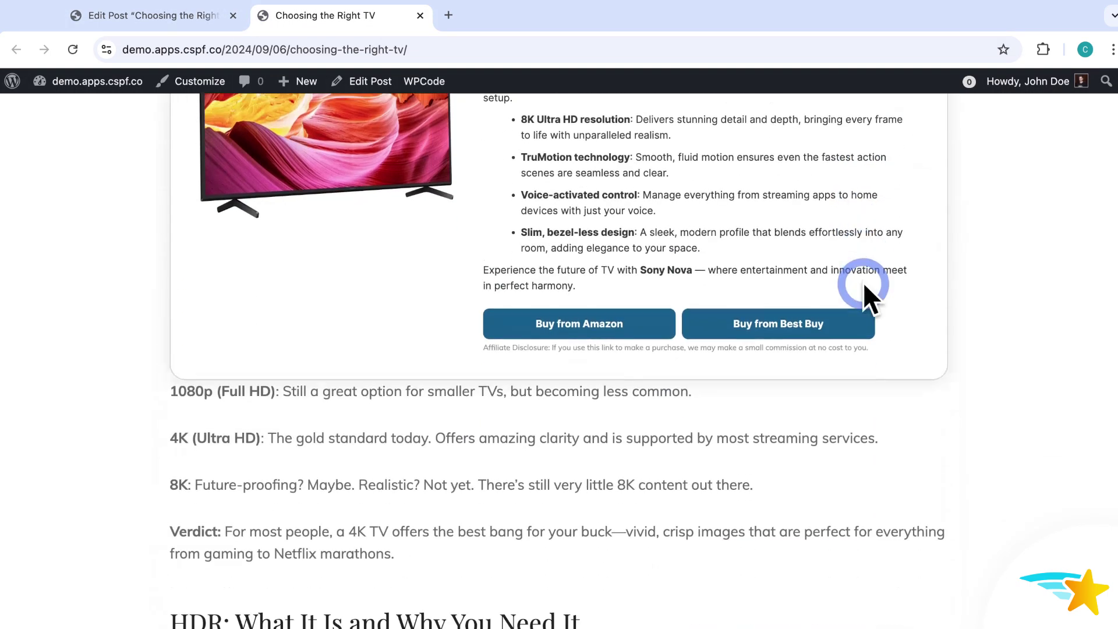
{"action": "scroll", "coordinate": [863, 285], "scroll_direction": "down", "scroll_amount": 5}
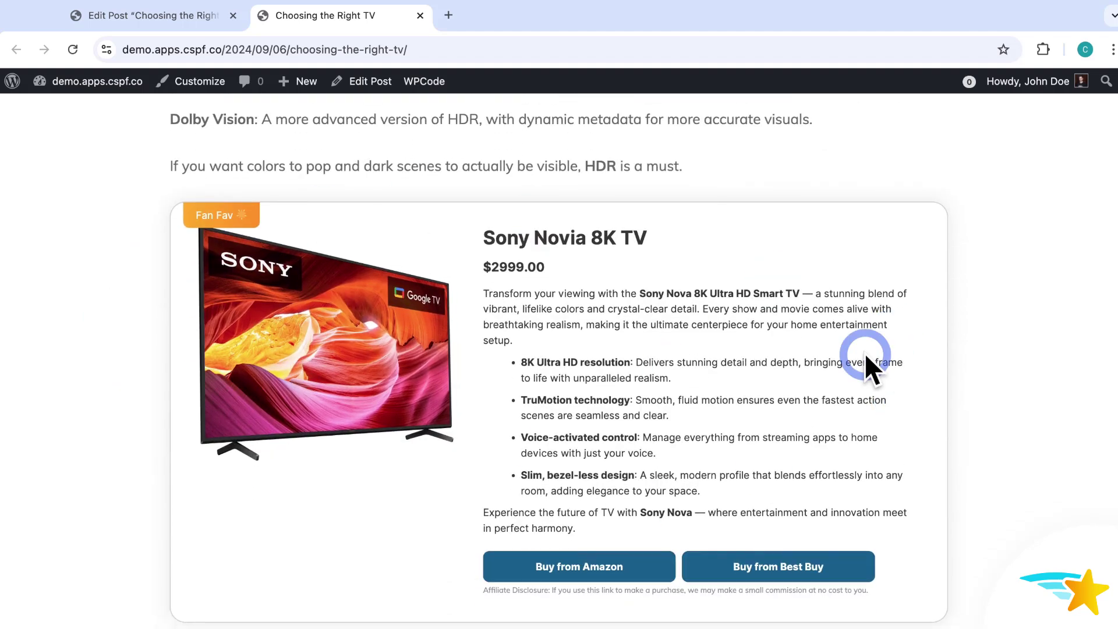
{"action": "scroll", "coordinate": [329, 364], "scroll_direction": "down", "scroll_amount": 1}
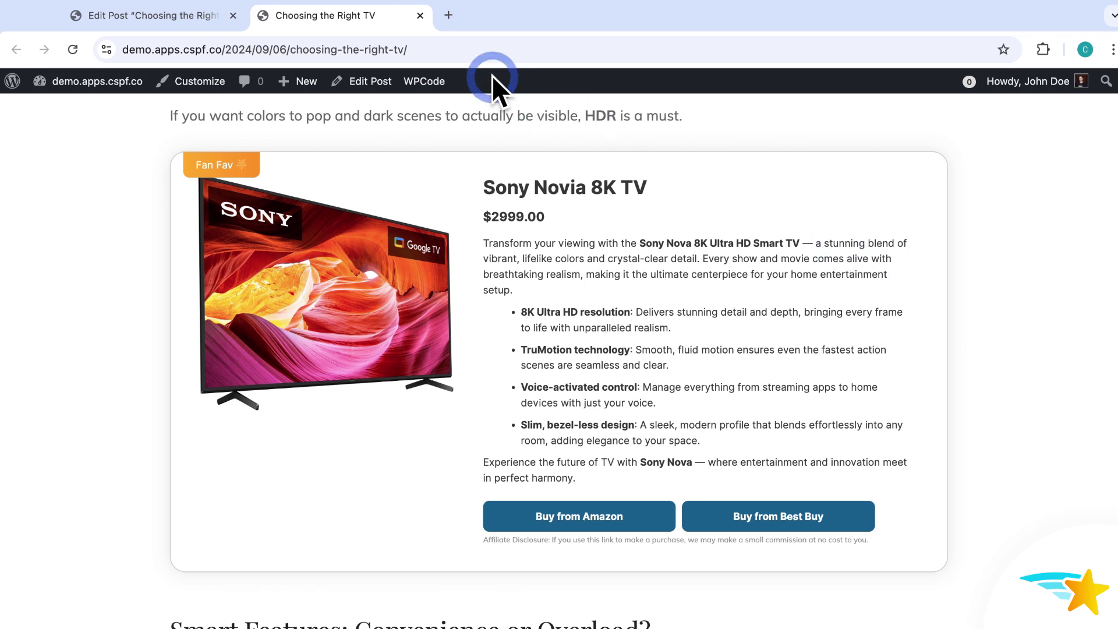
{"action": "left_click", "coordinate": [419, 16]}
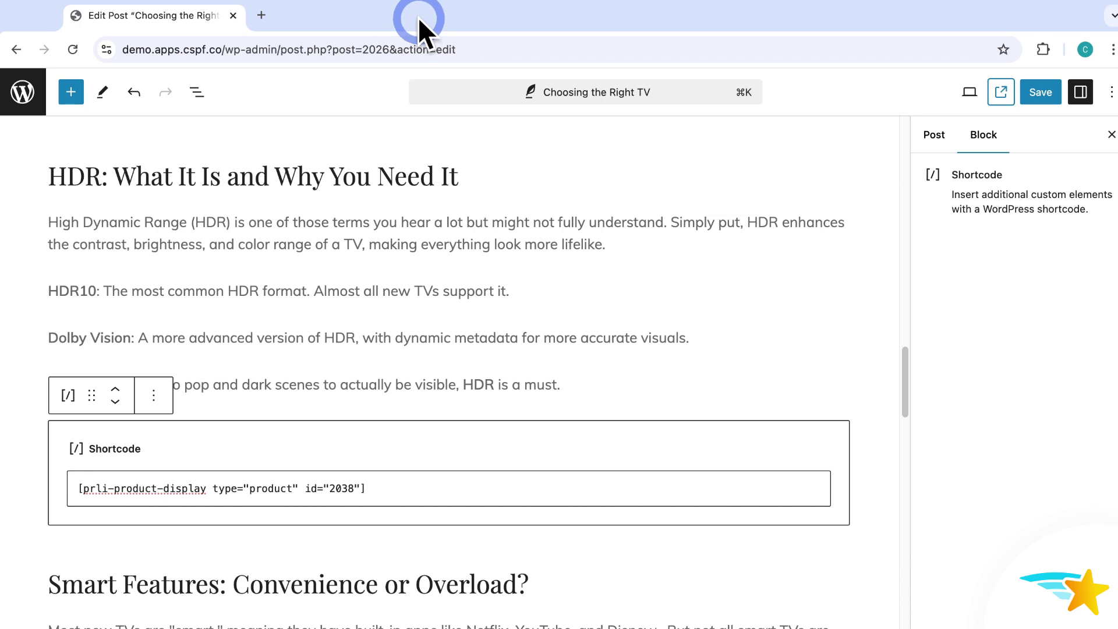
Leave the post editor and start a new display group titled "Headphones" in Pretty Links
{"action": "left_click", "coordinate": [24, 92]}
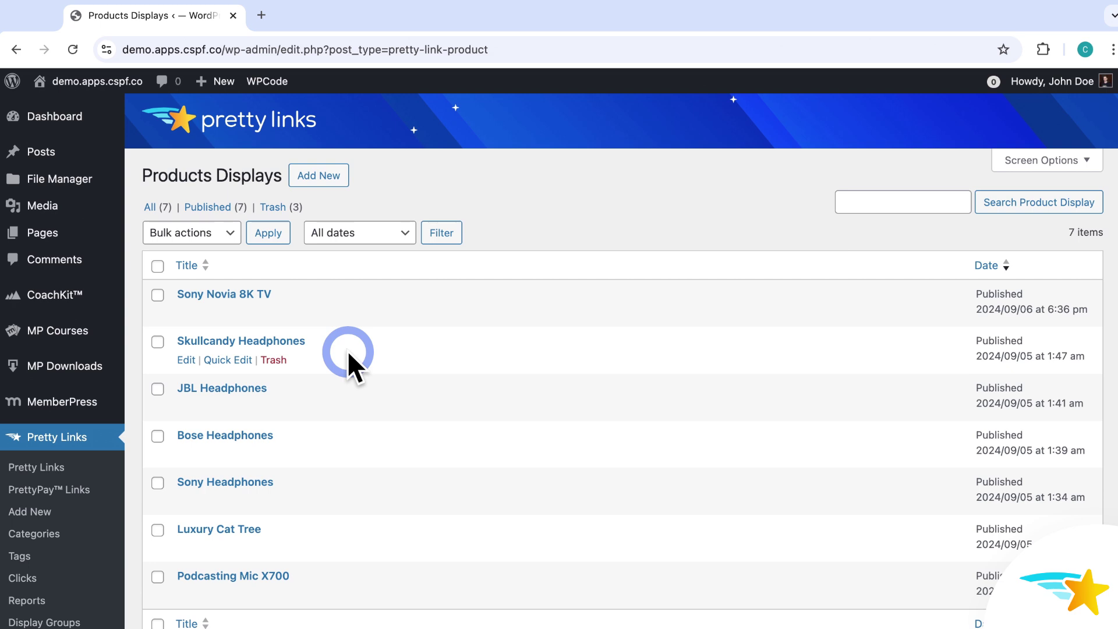
{"action": "scroll", "coordinate": [352, 348], "scroll_direction": "down", "scroll_amount": 3}
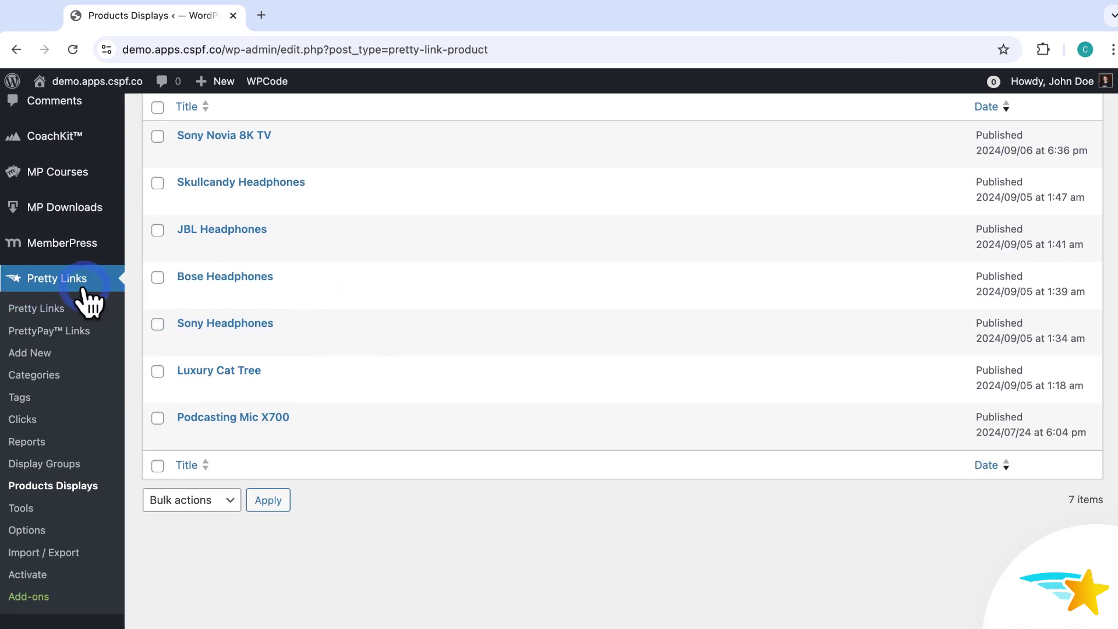
{"action": "left_click", "coordinate": [76, 466]}
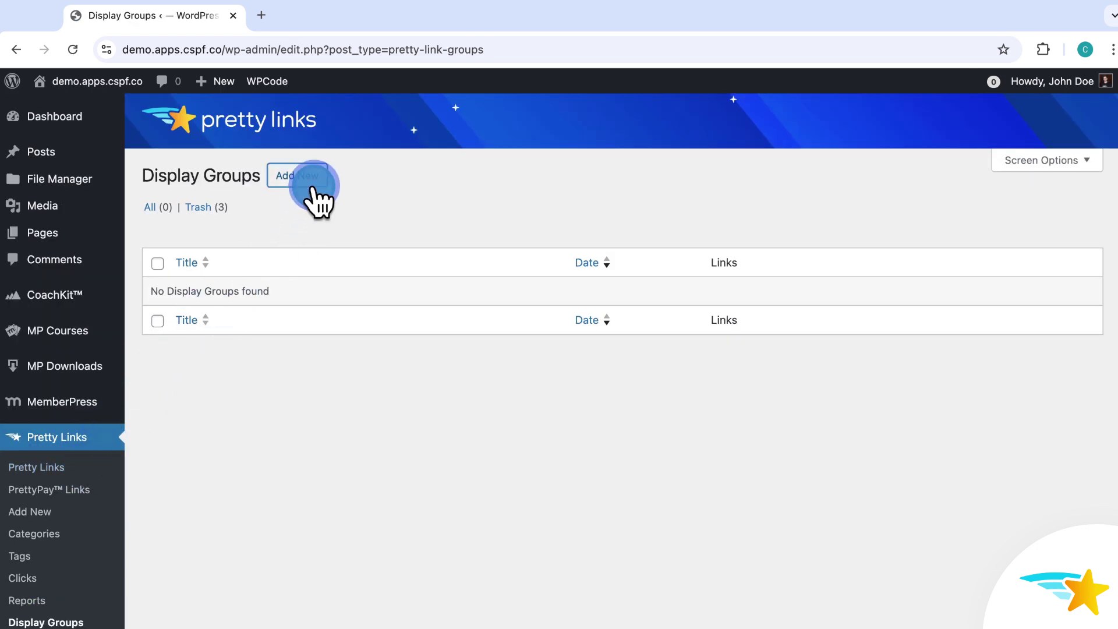
{"action": "left_click", "coordinate": [313, 188]}
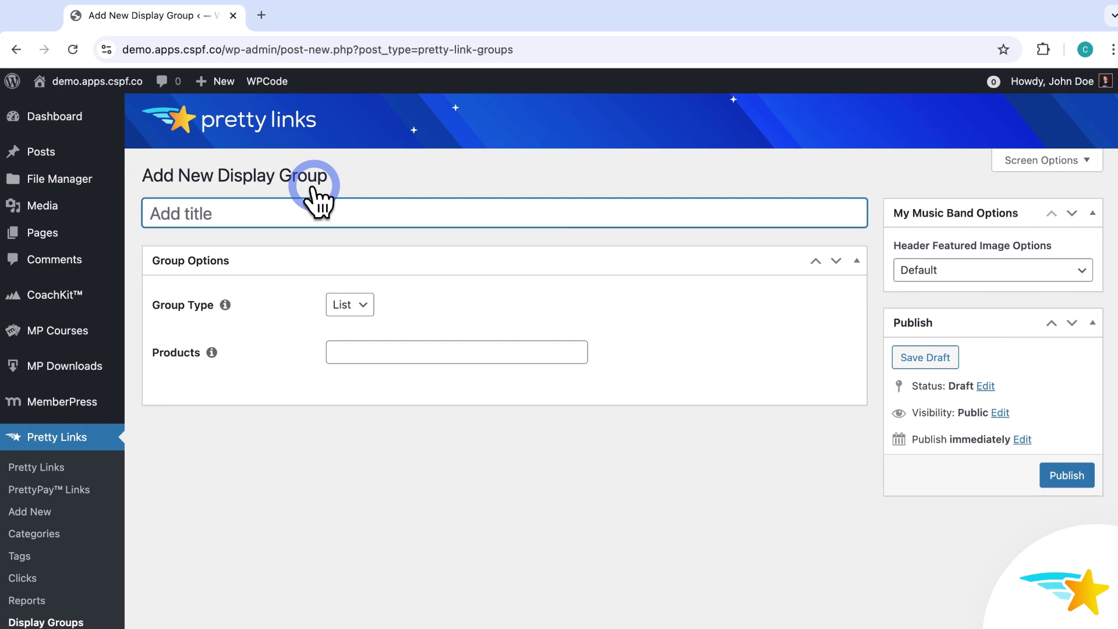
{"action": "type", "text": "Hea"}
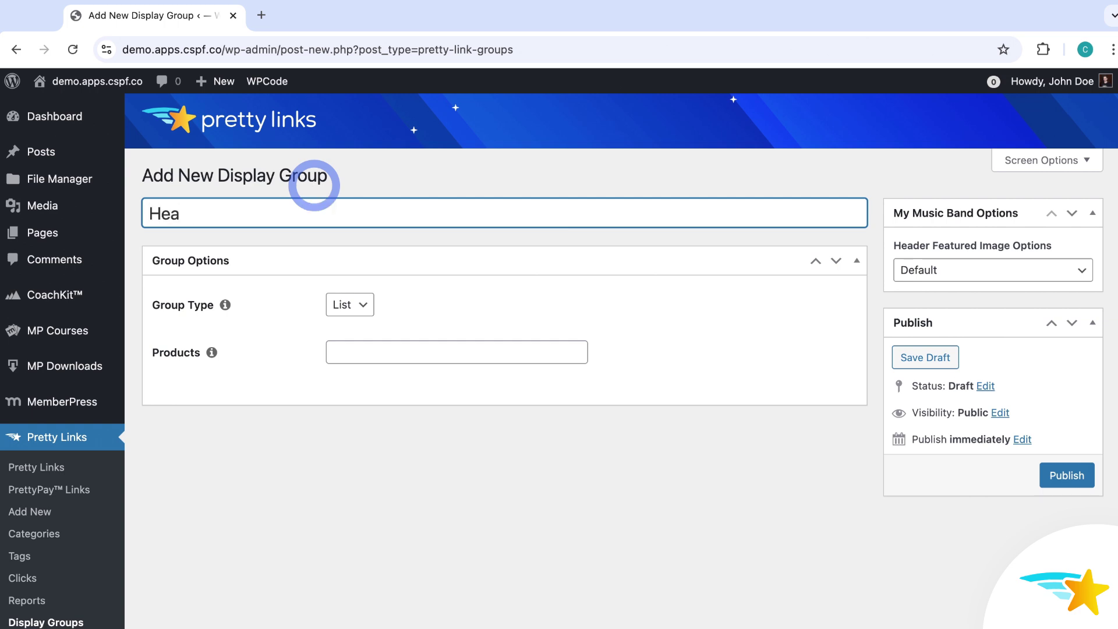
{"action": "type", "text": "dphones"}
{"action": "left_click", "coordinate": [376, 180]}
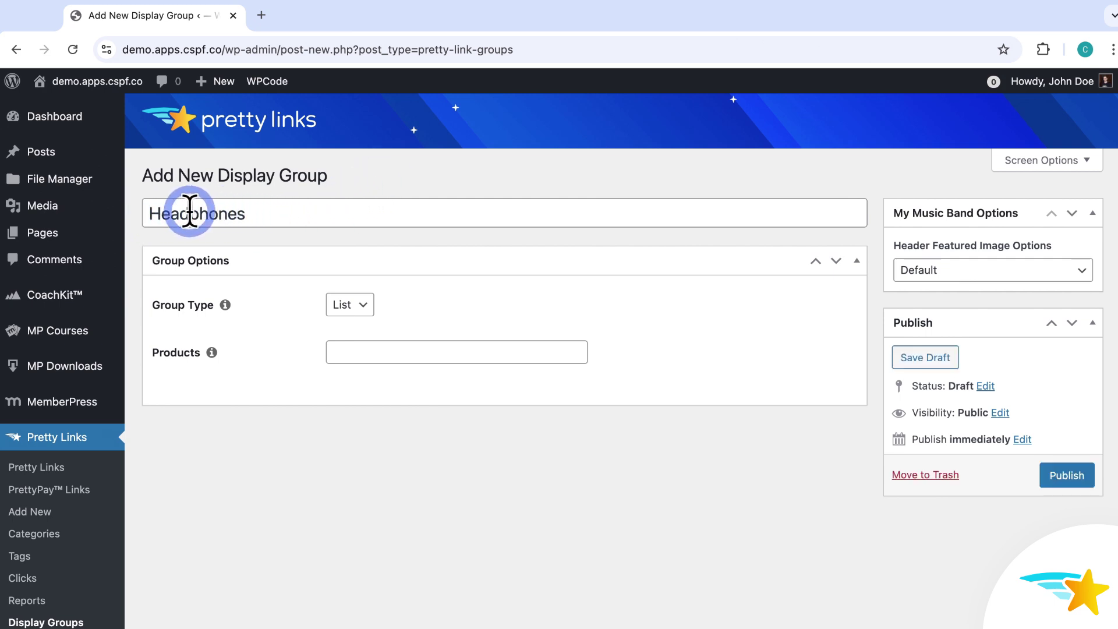
Set the Headphones display group's type to Grid
{"action": "left_click", "coordinate": [370, 313]}
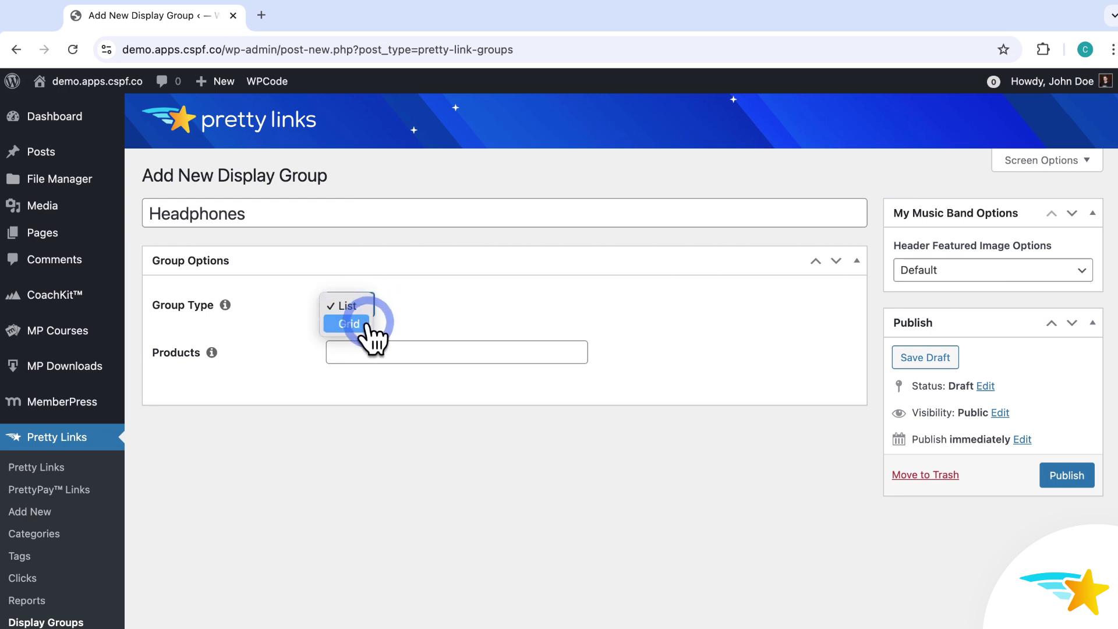
{"action": "left_click", "coordinate": [346, 306]}
{"action": "left_click", "coordinate": [356, 307]}
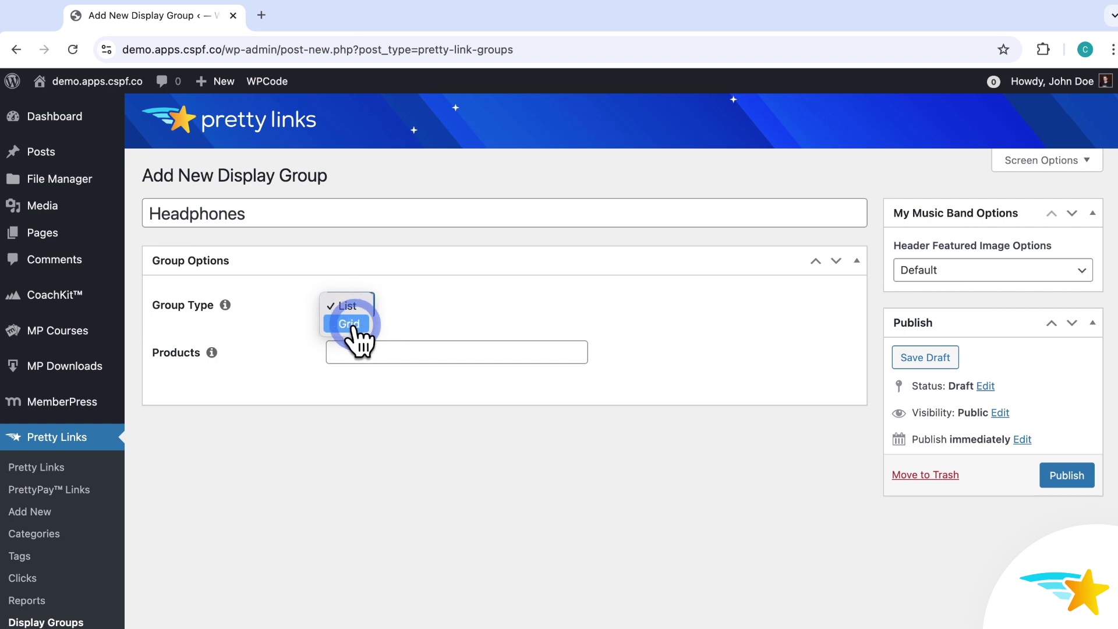
{"action": "left_click", "coordinate": [360, 326]}
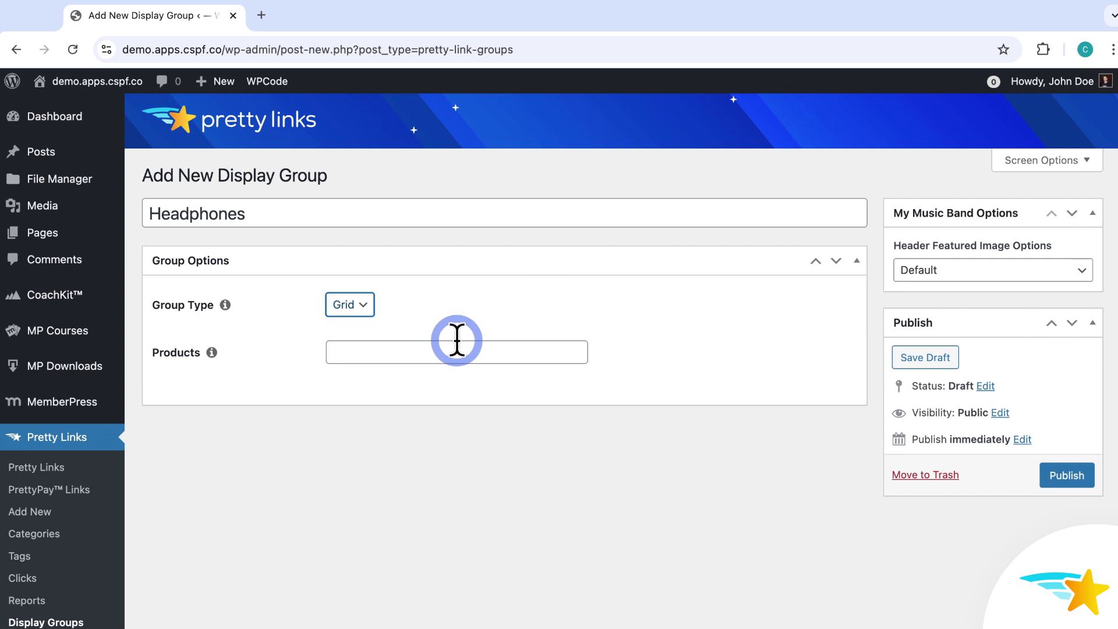
Add Sony, Bose, JBL and Skullcandy Headphones as the group's products, and move Skullcandy Headphones above JBL Headphones
{"action": "left_click", "coordinate": [535, 343]}
{"action": "type", "text": "headphone"}
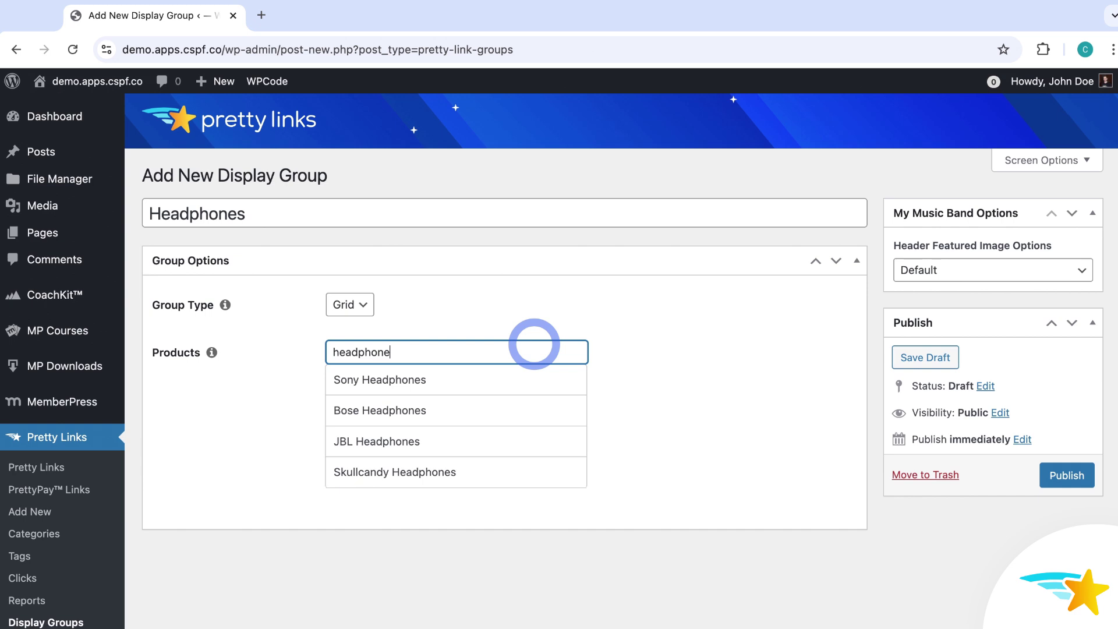
{"action": "left_click", "coordinate": [463, 381]}
{"action": "left_click", "coordinate": [452, 409]}
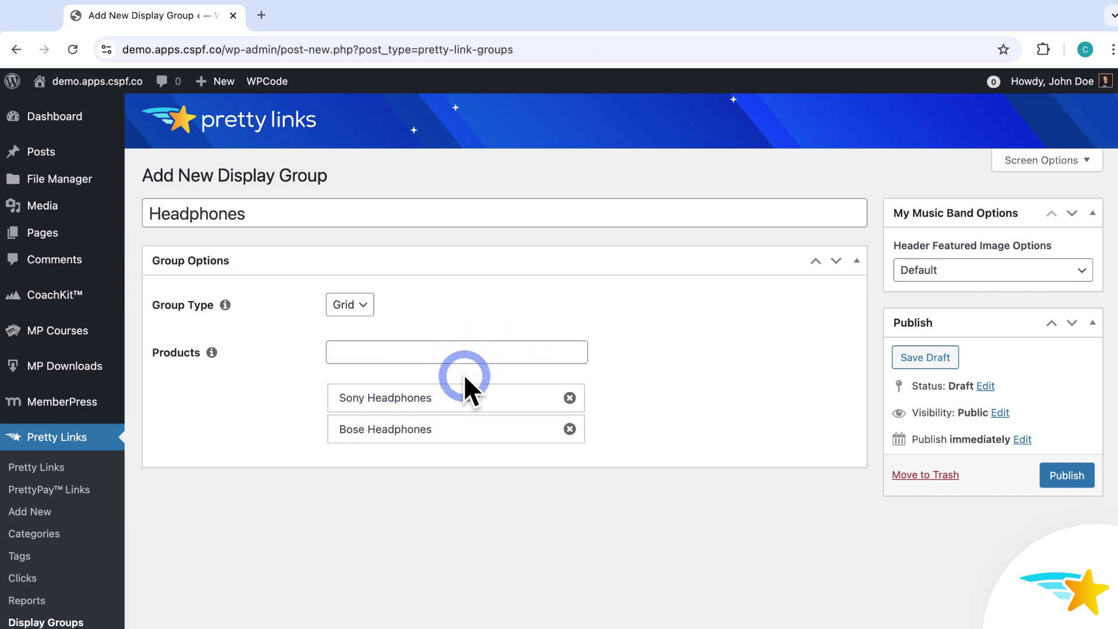
{"action": "left_click", "coordinate": [481, 352]}
{"action": "type", "text": "headph"}
{"action": "left_click", "coordinate": [449, 443]}
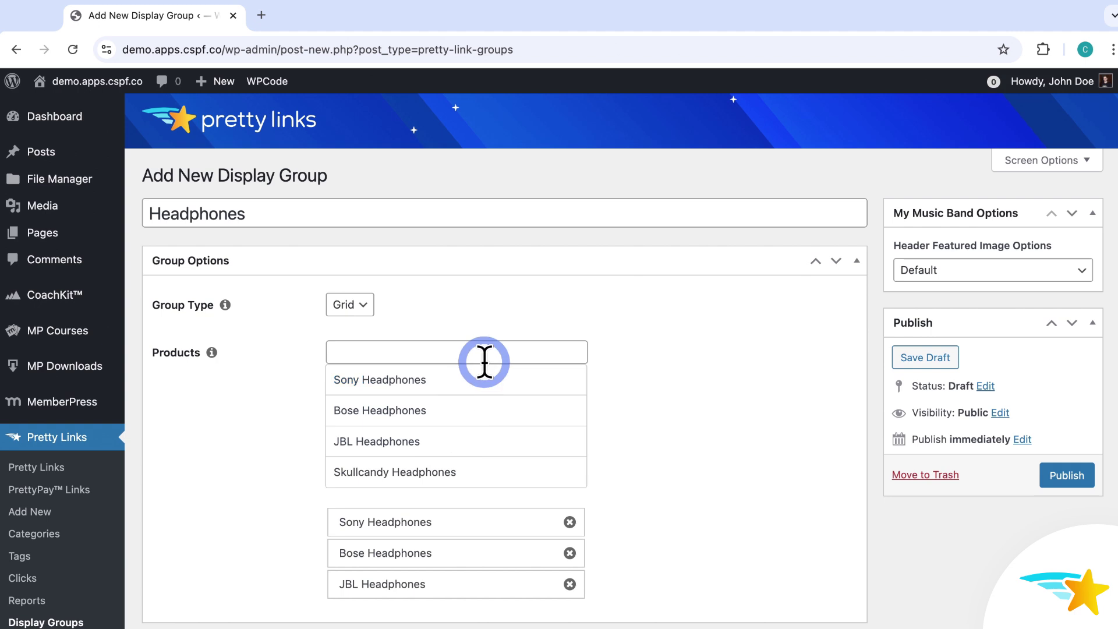
{"action": "left_click", "coordinate": [438, 470]}
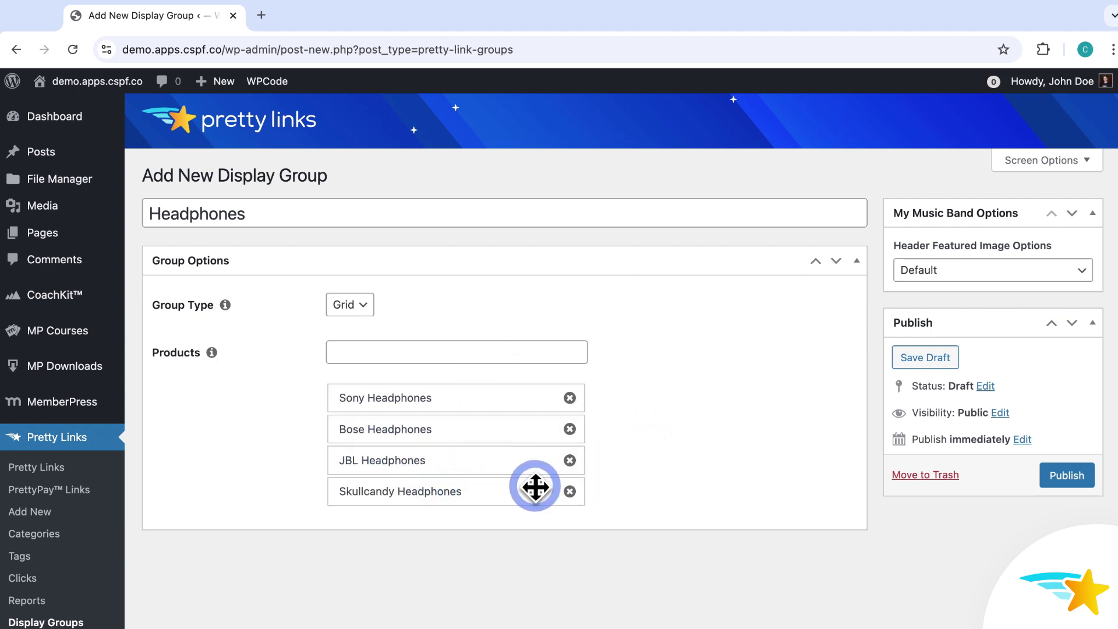
{"action": "left_click_drag", "start_coordinate": [498, 489], "coordinate": [503, 452]}
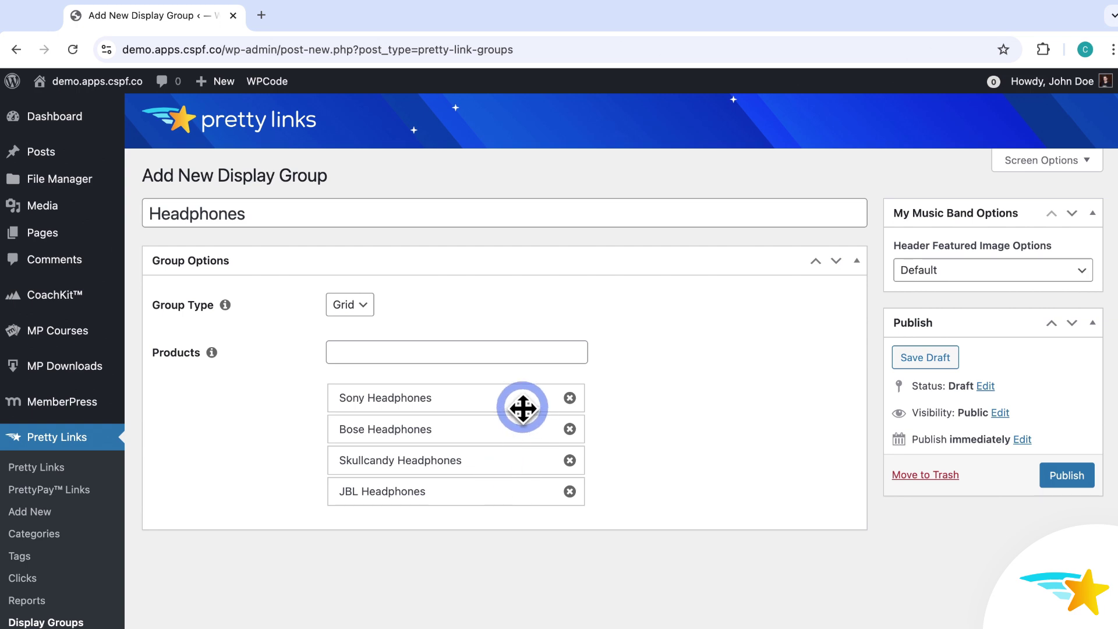
Publish the Headphones display group and copy its shortcode
{"action": "left_click", "coordinate": [1055, 476]}
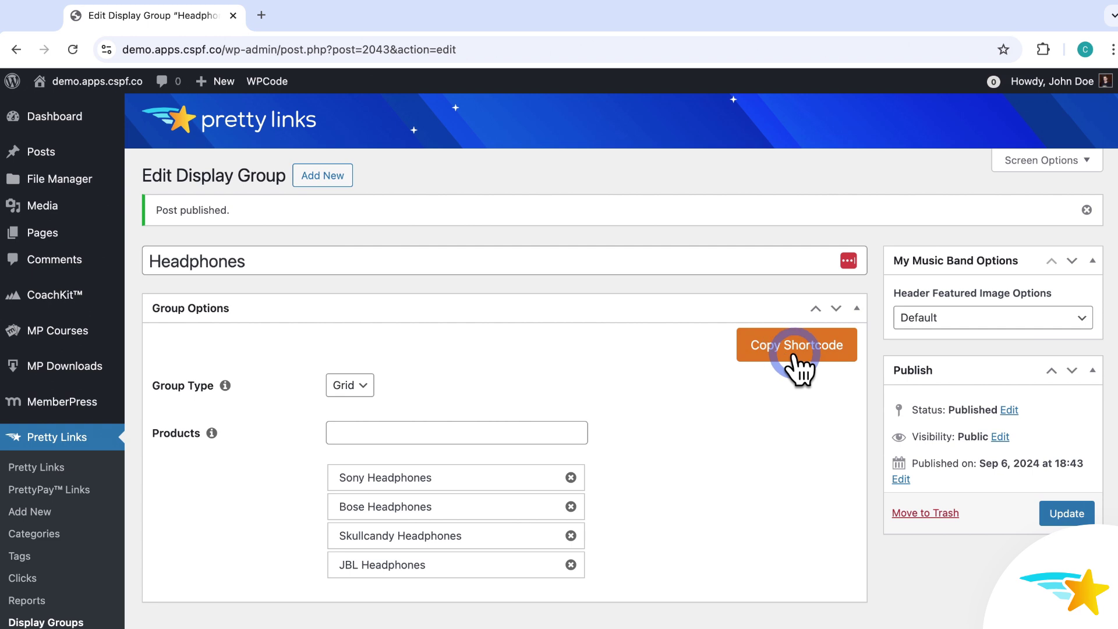
{"action": "left_click", "coordinate": [826, 348]}
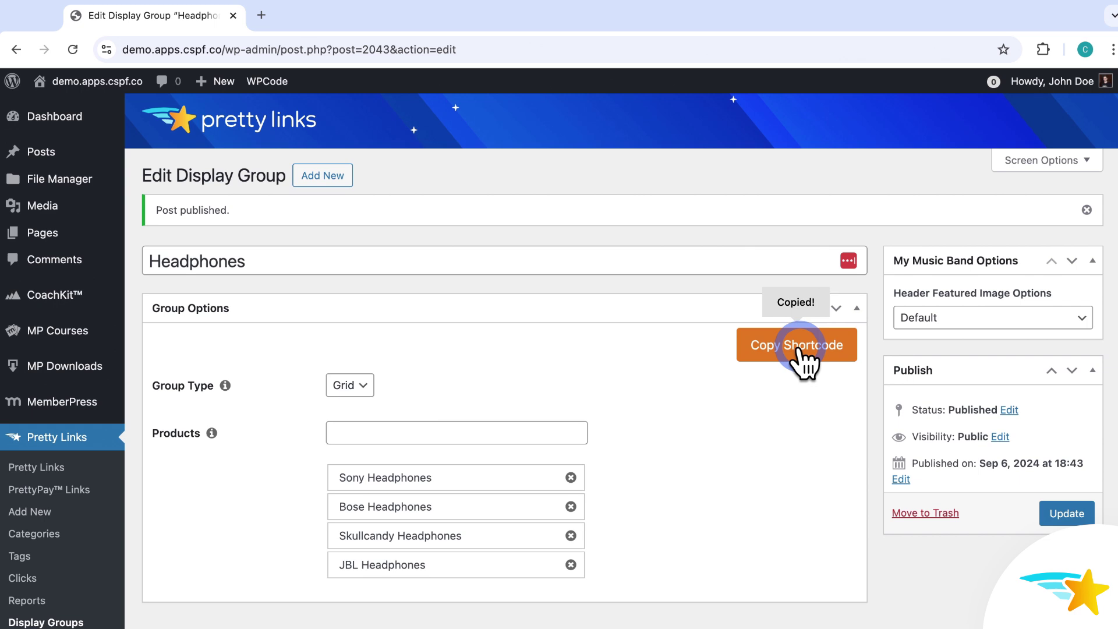
Open the post "Choosing the Best Headphones" and add a PL Product Display block after the Pros paragraph under On-Ear Headphones
{"action": "left_click", "coordinate": [51, 154]}
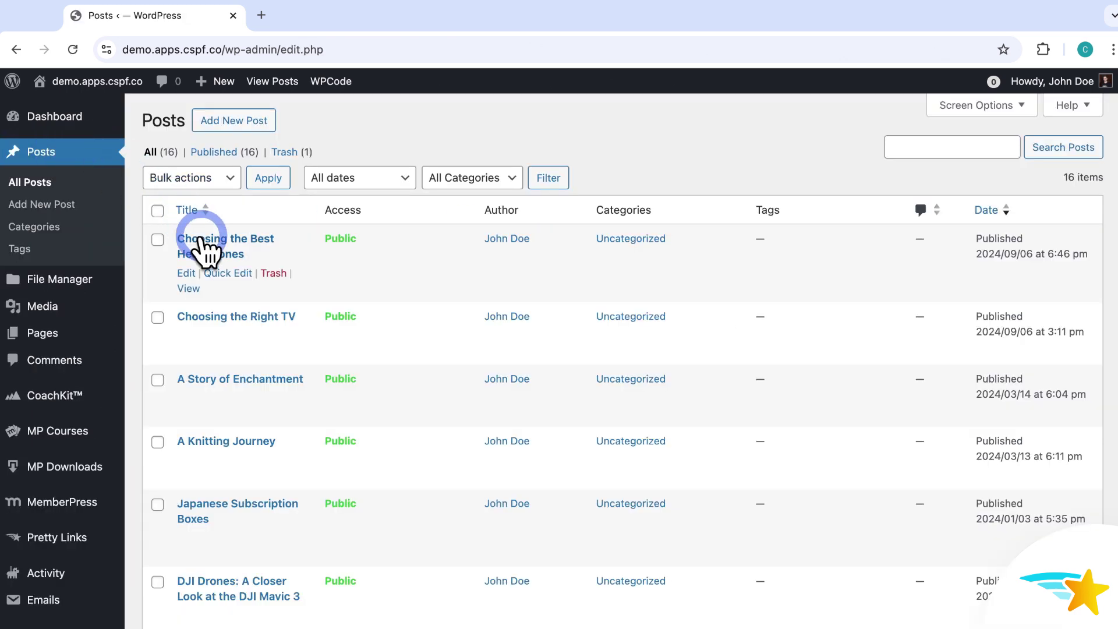
{"action": "left_click", "coordinate": [201, 246]}
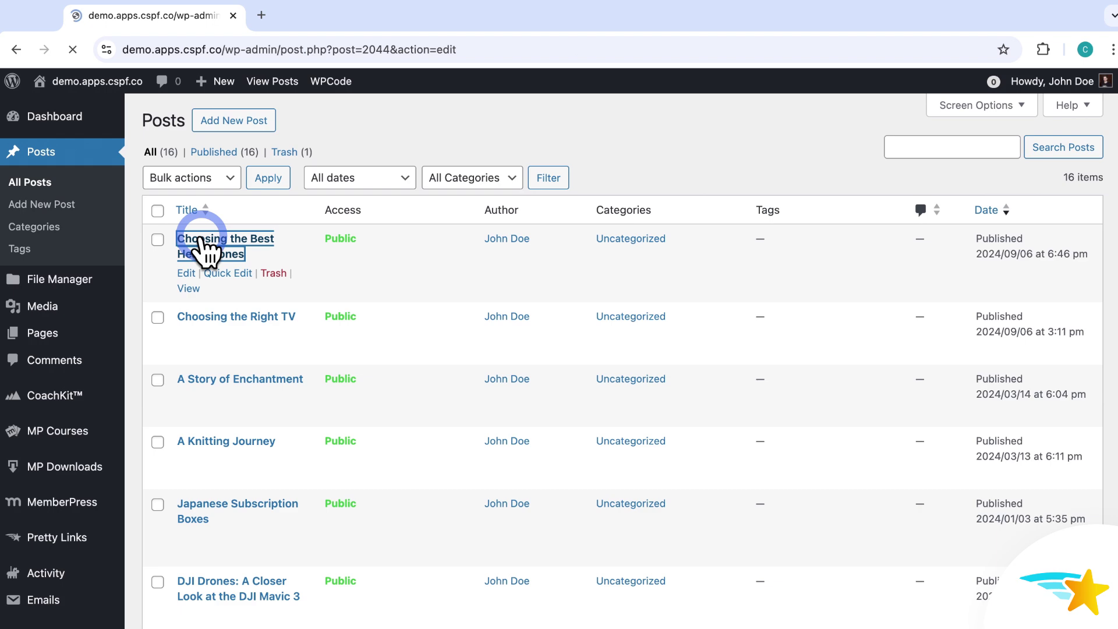
{"action": "scroll", "coordinate": [464, 319], "scroll_direction": "down", "scroll_amount": 3}
{"action": "scroll", "coordinate": [508, 337], "scroll_direction": "down", "scroll_amount": 5}
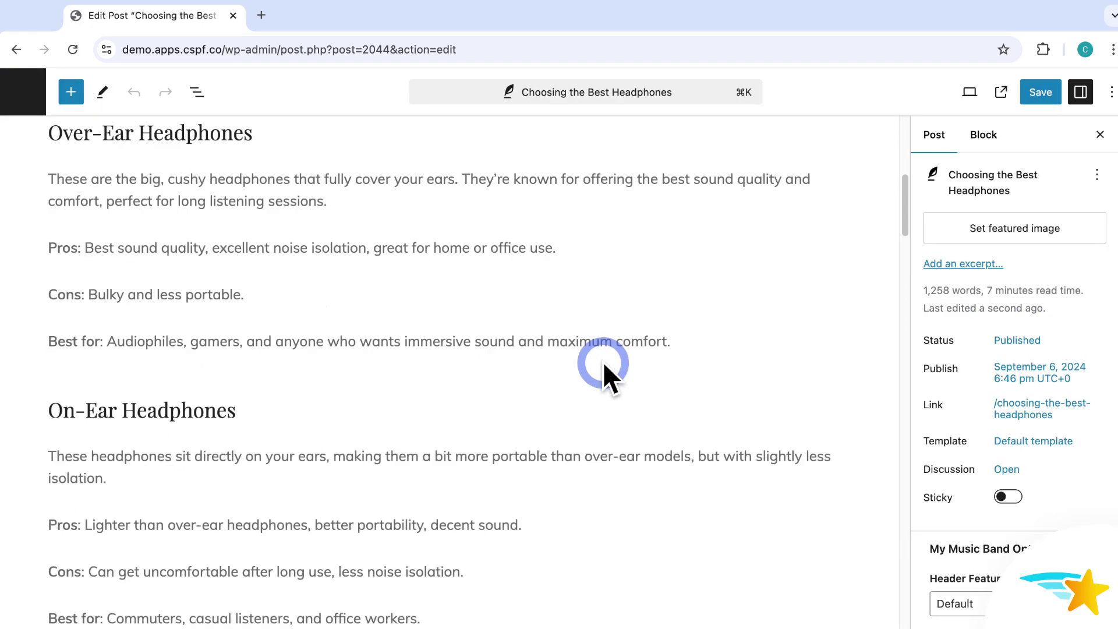
{"action": "left_click", "coordinate": [550, 478]}
{"action": "key", "text": "Return"}
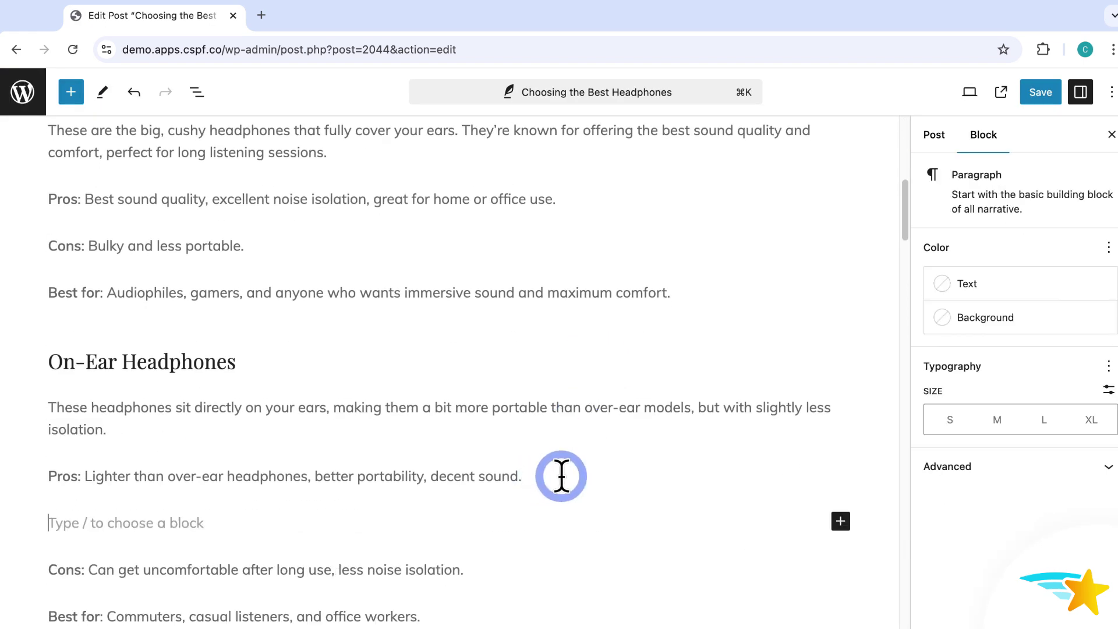
{"action": "left_click", "coordinate": [840, 521]}
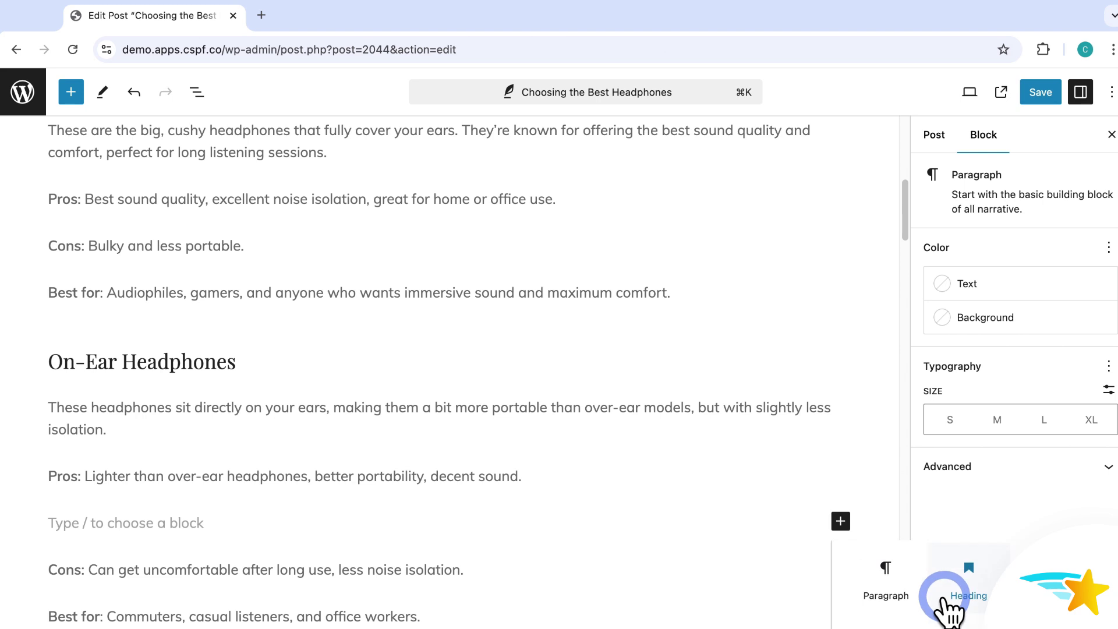
{"action": "left_click", "coordinate": [962, 606]}
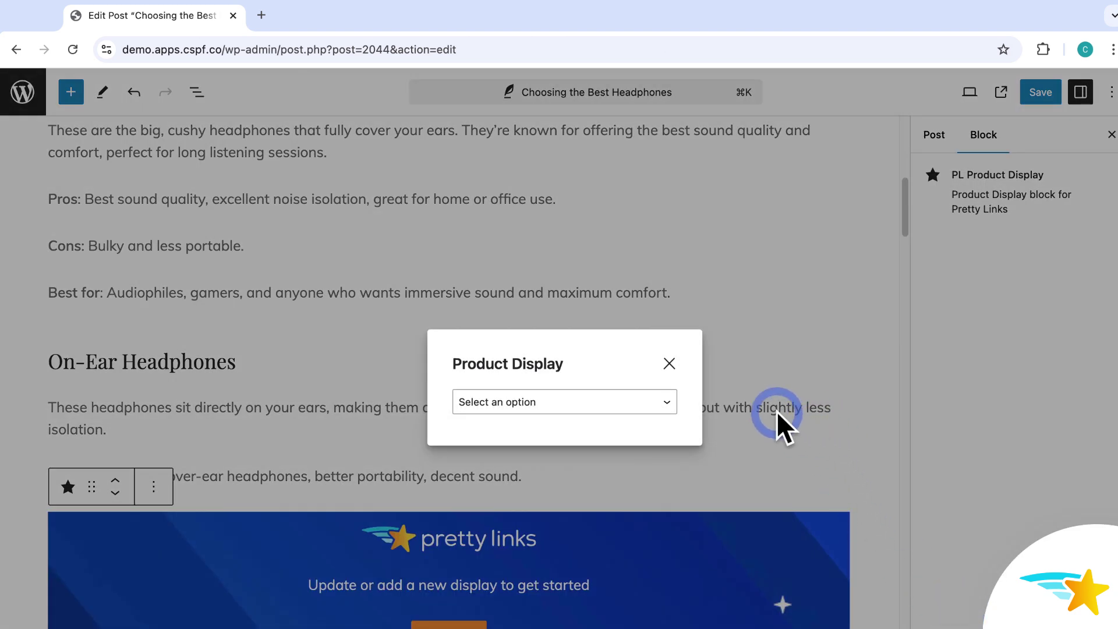
Set the block's display type to Display Group, find the Headphones group with "head" and choose it, and save the post
{"action": "left_click", "coordinate": [666, 405]}
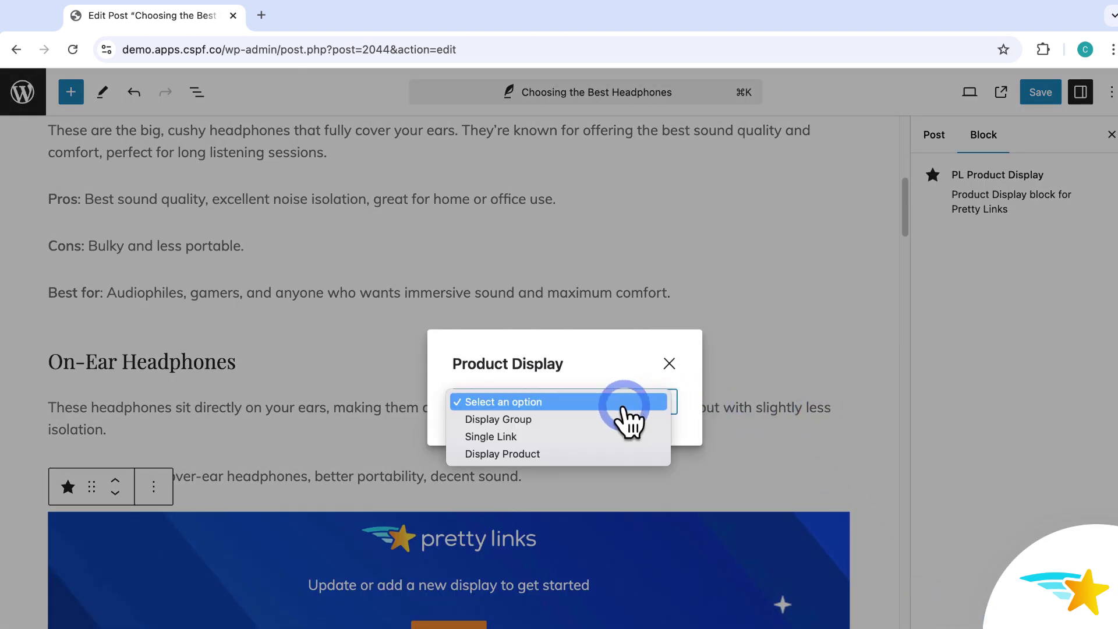
{"action": "left_click", "coordinate": [519, 418]}
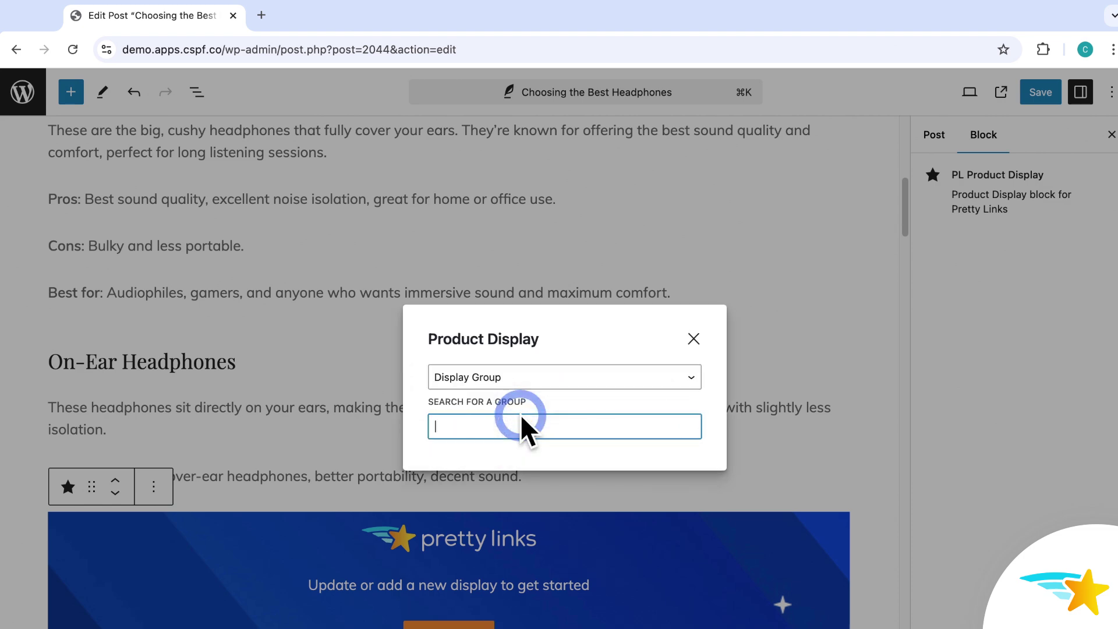
{"action": "type", "text": "head"}
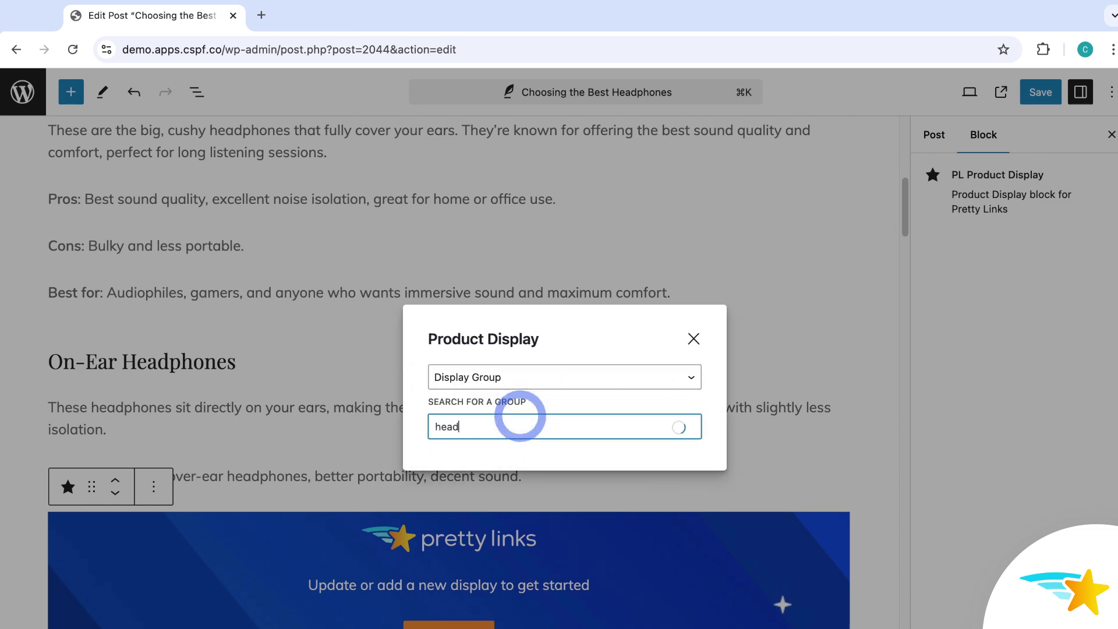
{"action": "left_click", "coordinate": [502, 446]}
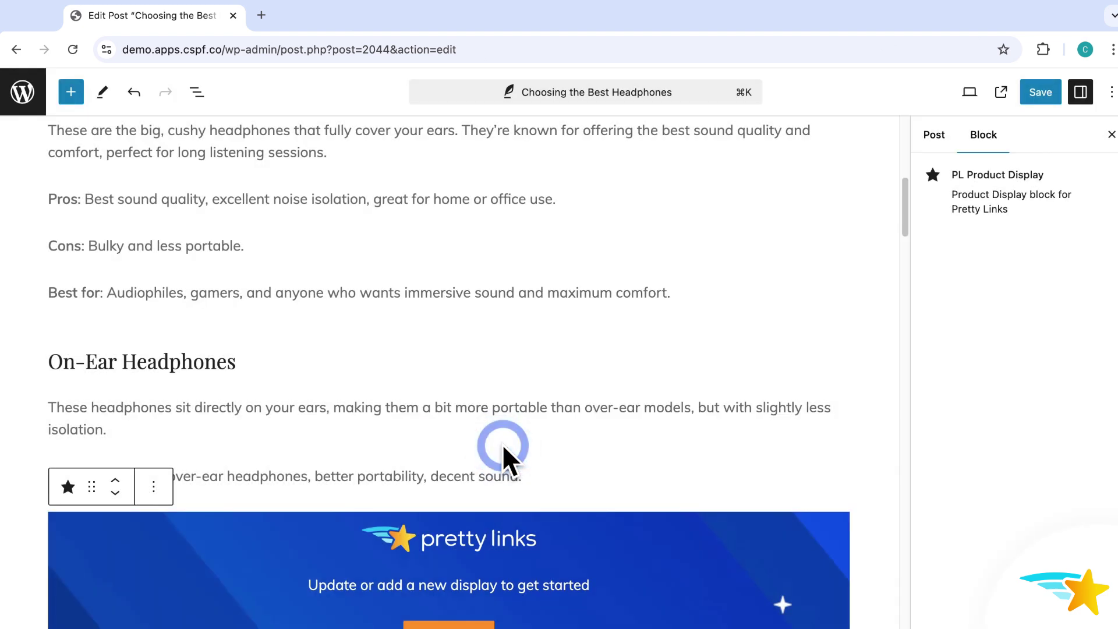
{"action": "scroll", "coordinate": [501, 443], "scroll_direction": "down", "scroll_amount": 4}
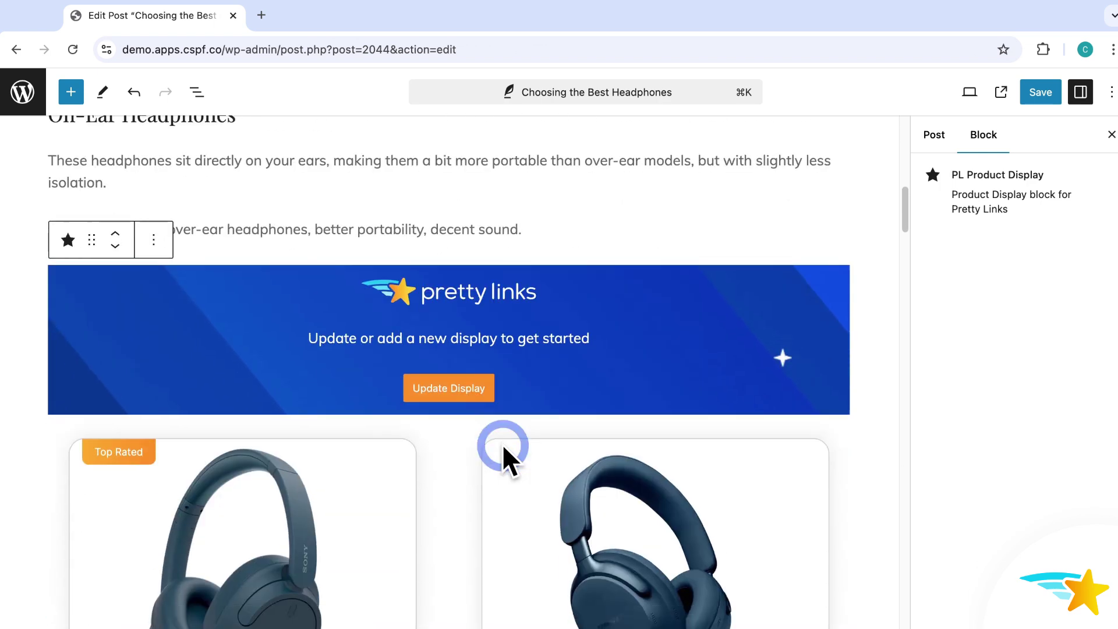
{"action": "left_click", "coordinate": [1041, 95]}
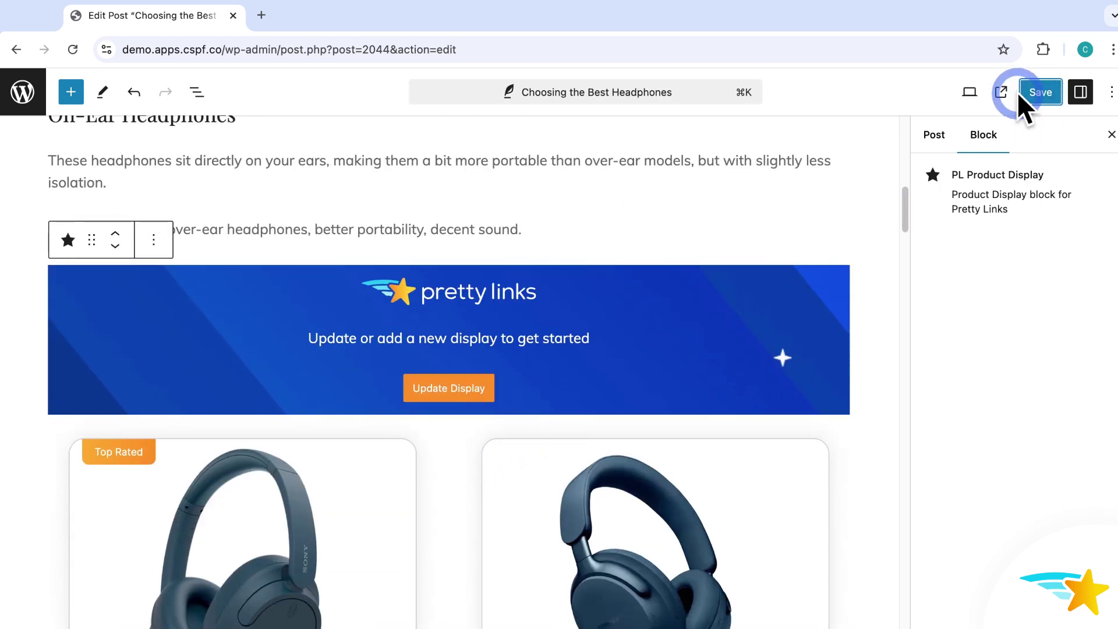
View the live "Choosing the Best Headphones" post and examine the grid of headphone product displays under On-Ear Headphones
{"action": "left_click", "coordinate": [1008, 92]}
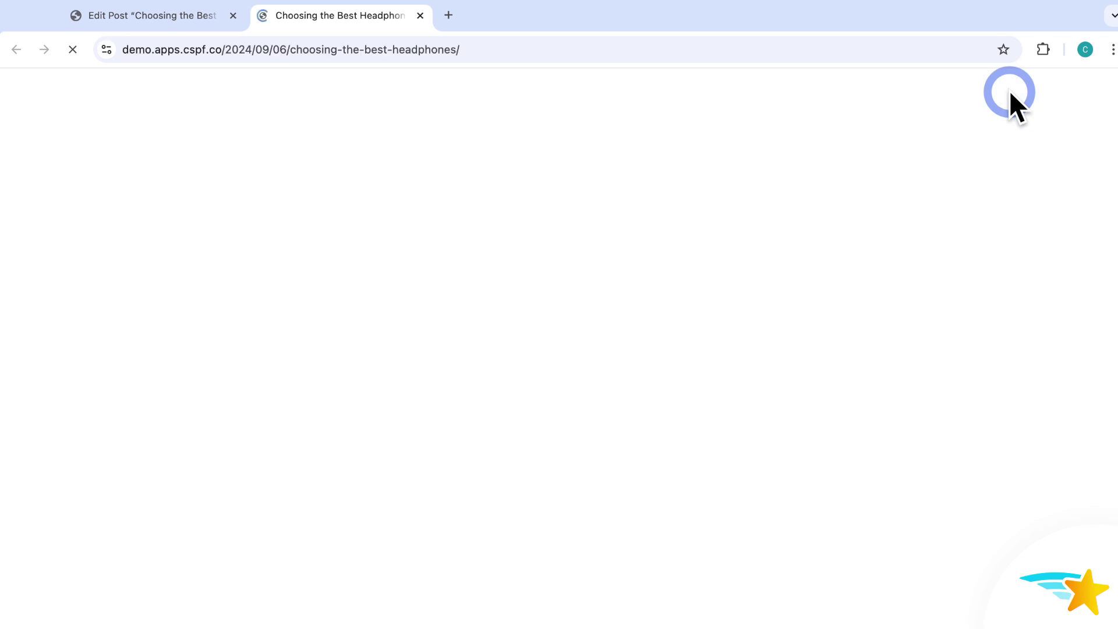
{"action": "scroll", "coordinate": [1002, 336], "scroll_direction": "down", "scroll_amount": 8}
{"action": "scroll", "coordinate": [1002, 344], "scroll_direction": "down", "scroll_amount": 10}
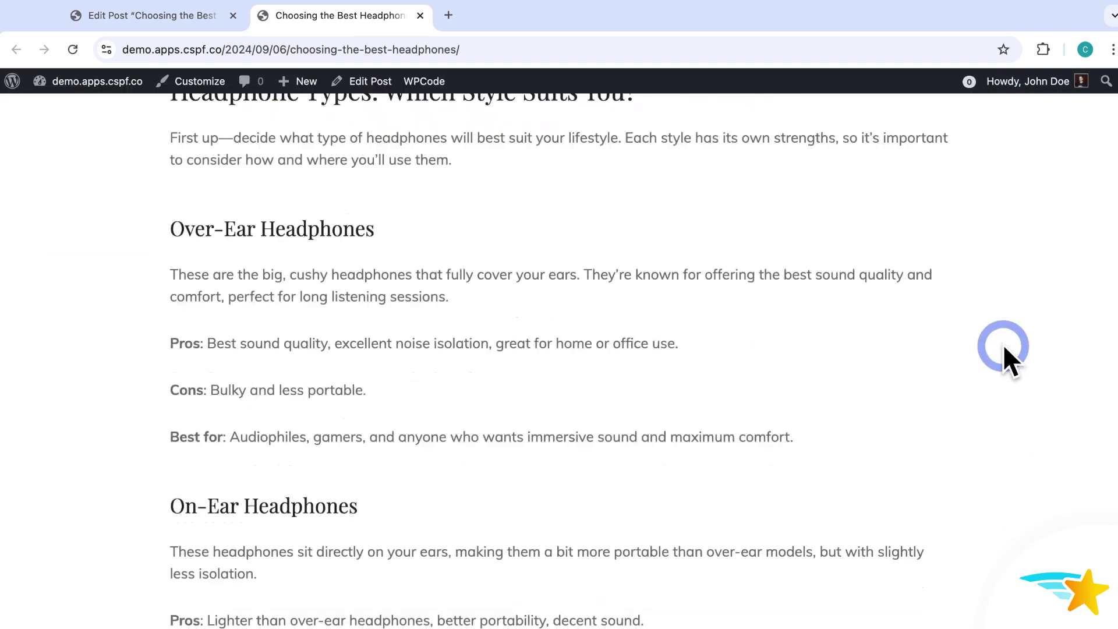
{"action": "scroll", "coordinate": [1003, 347], "scroll_direction": "down", "scroll_amount": 4}
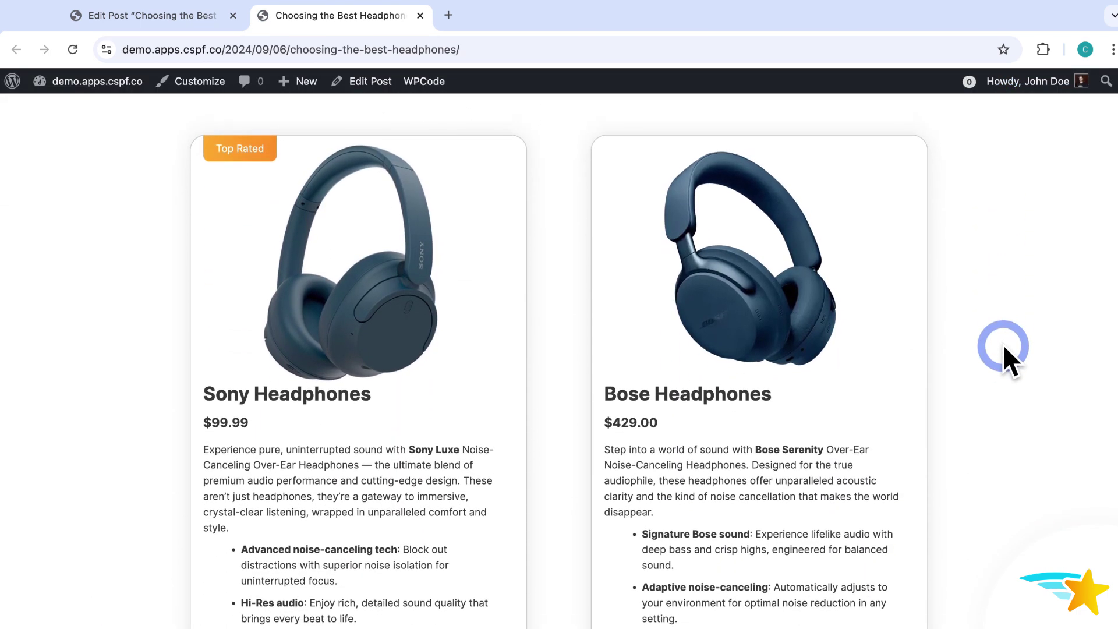
{"action": "scroll", "coordinate": [1002, 344], "scroll_direction": "down", "scroll_amount": 10}
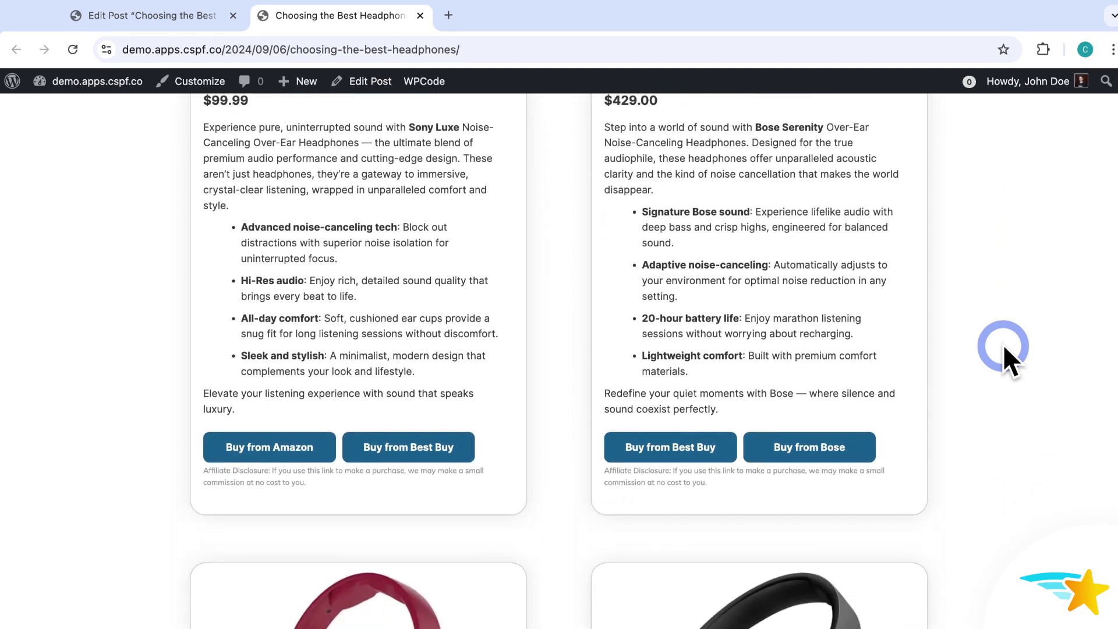
{"action": "scroll", "coordinate": [1002, 344], "scroll_direction": "down", "scroll_amount": 3}
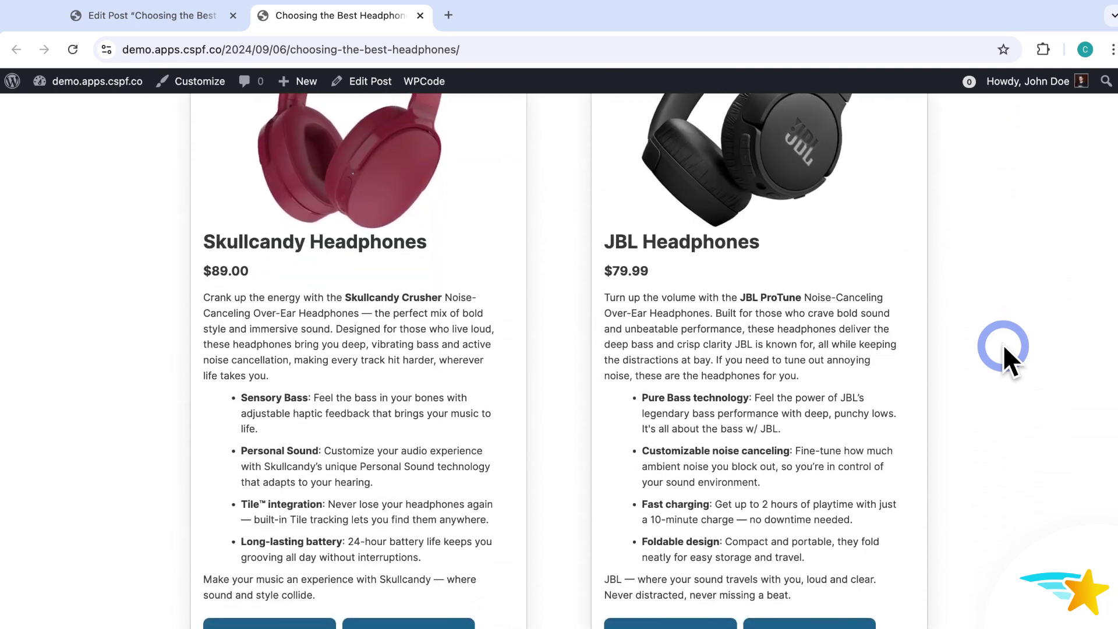
{"action": "scroll", "coordinate": [1003, 344], "scroll_direction": "up", "scroll_amount": 5}
{"action": "scroll", "coordinate": [1002, 344], "scroll_direction": "up", "scroll_amount": 10}
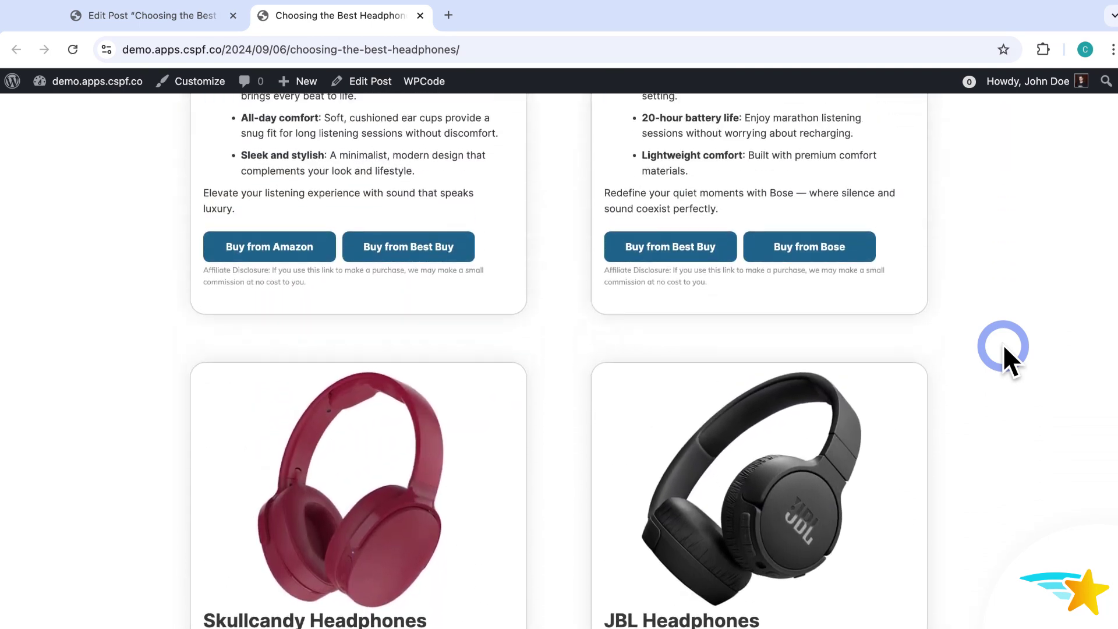
{"action": "scroll", "coordinate": [1002, 344], "scroll_direction": "up", "scroll_amount": 1}
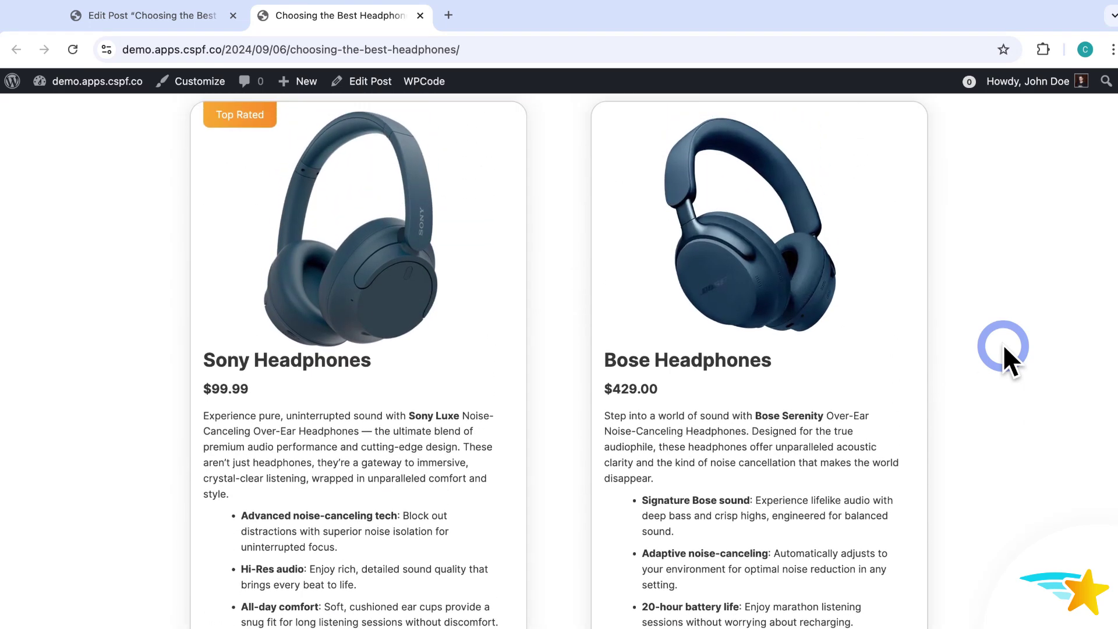
Return to the admin area, open the Headphones display group, change its group type to List, and update the group
{"action": "left_click", "coordinate": [198, 18]}
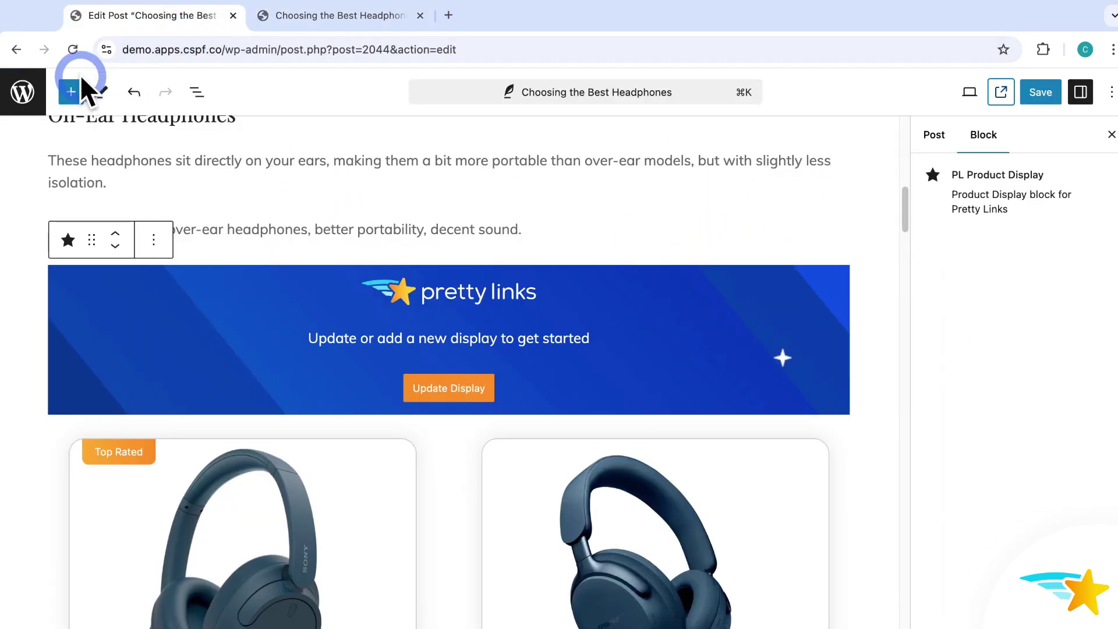
{"action": "left_click", "coordinate": [22, 93]}
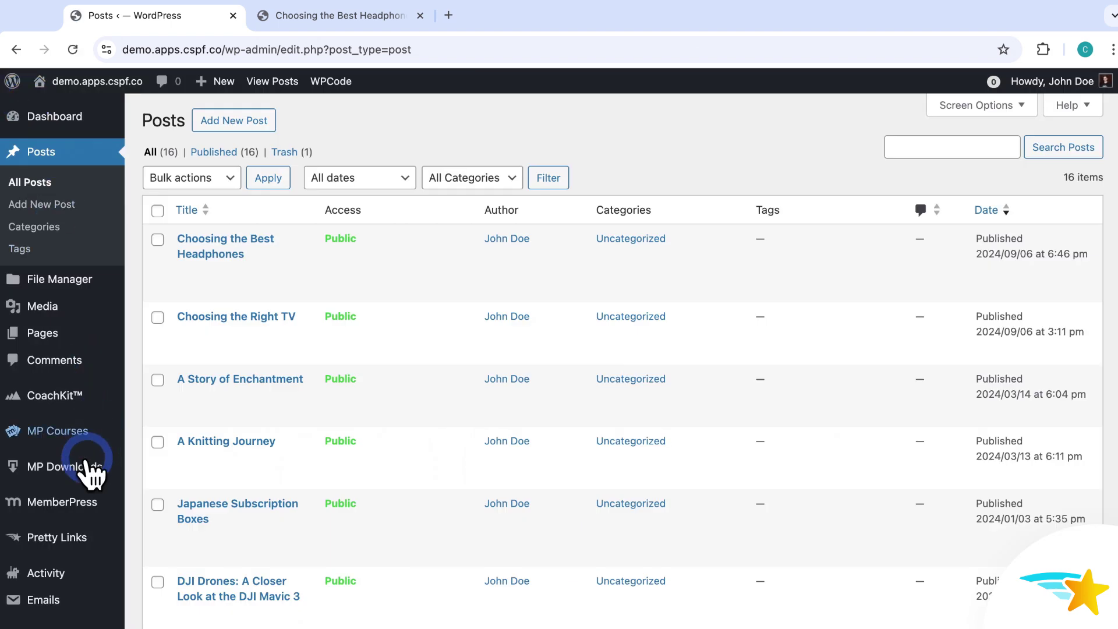
{"action": "left_click", "coordinate": [76, 553]}
{"action": "left_click", "coordinate": [166, 528]}
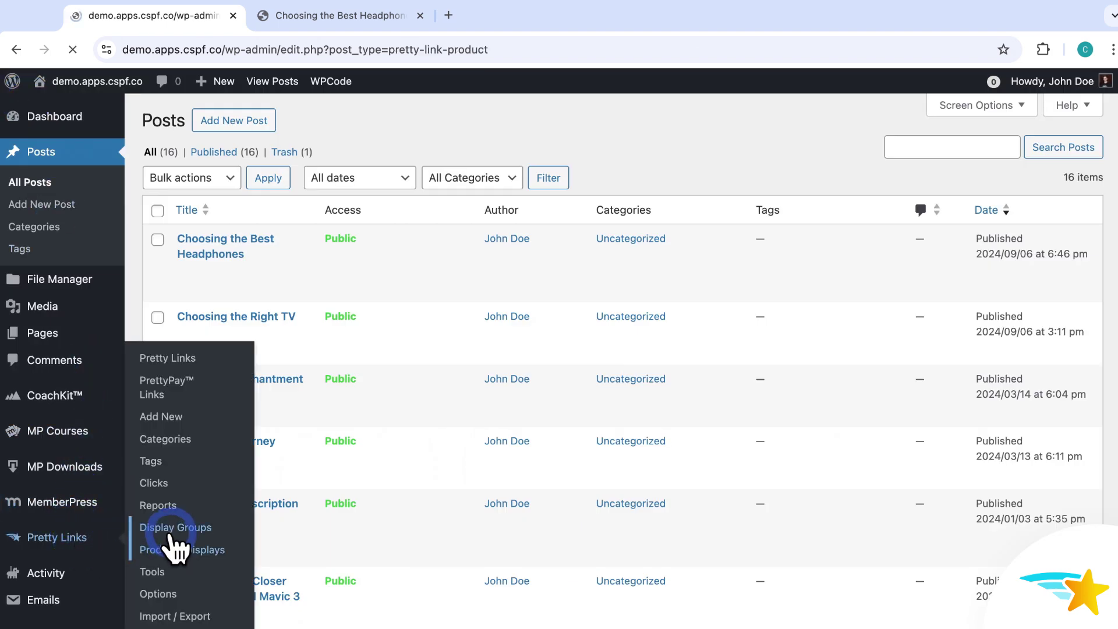
{"action": "left_click", "coordinate": [209, 295]}
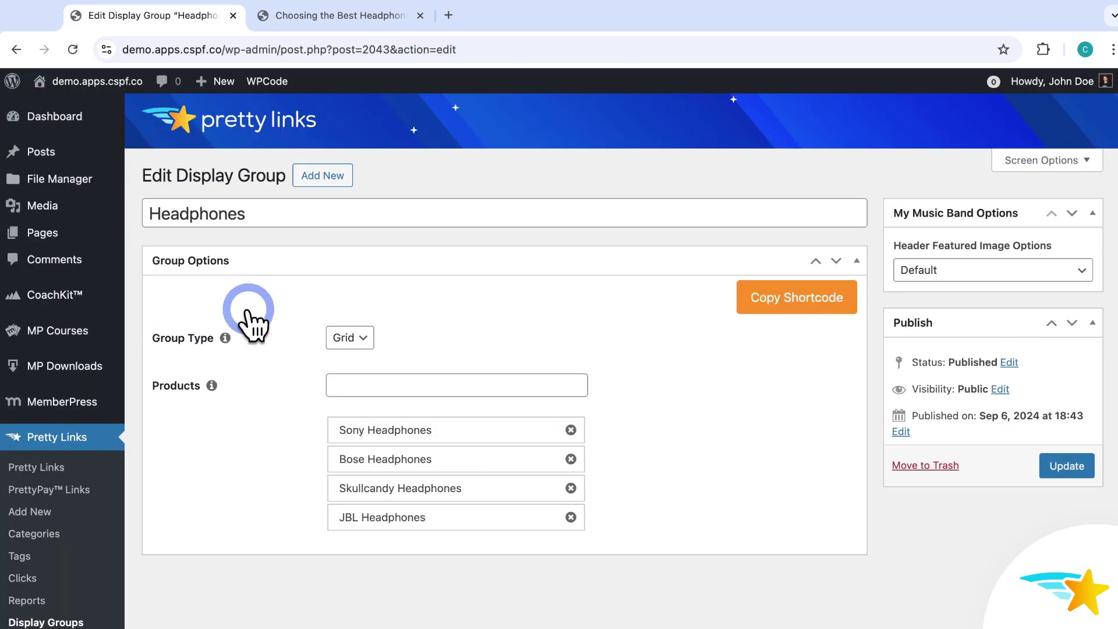
{"action": "left_click", "coordinate": [349, 341]}
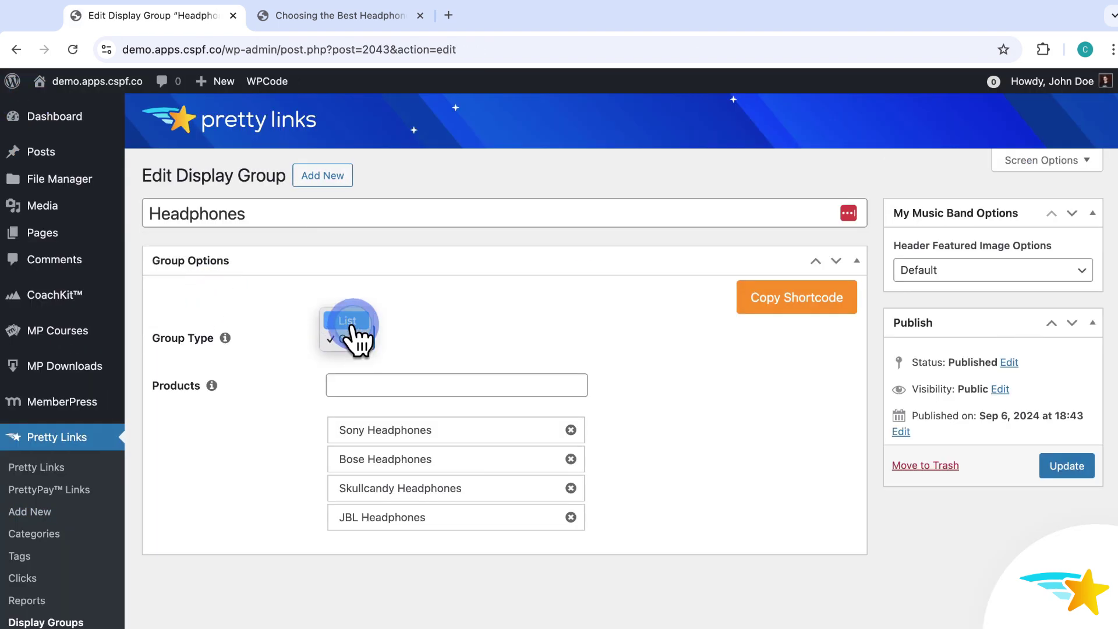
{"action": "left_click", "coordinate": [1053, 464]}
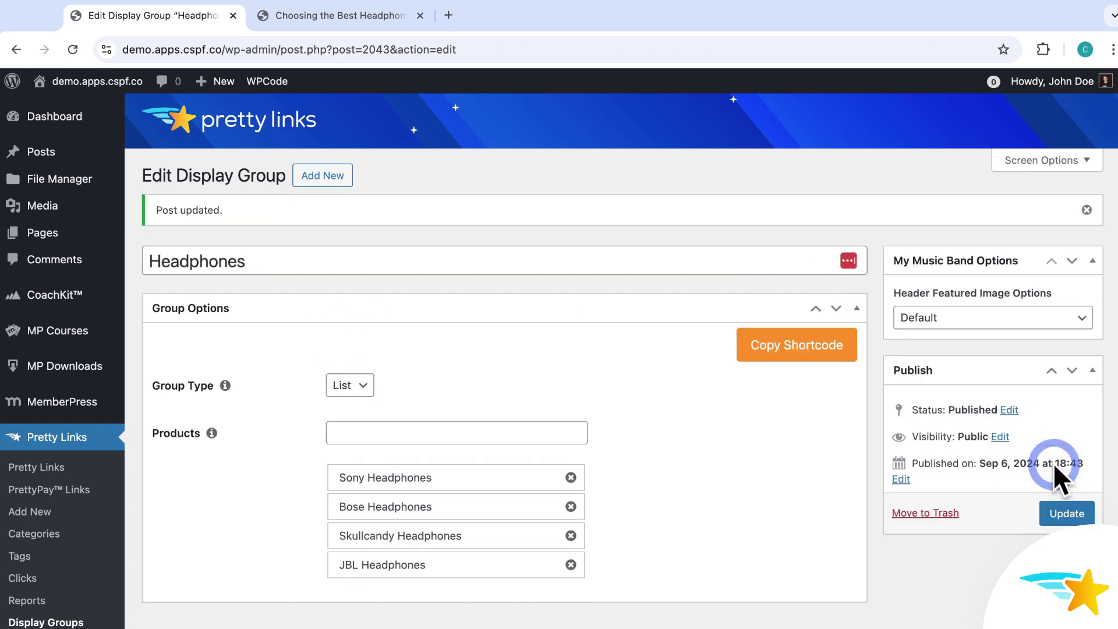
Reload the live headphones post, examine the display group's list layout, and close the post
{"action": "left_click", "coordinate": [372, 16]}
{"action": "key", "text": "super+r"}
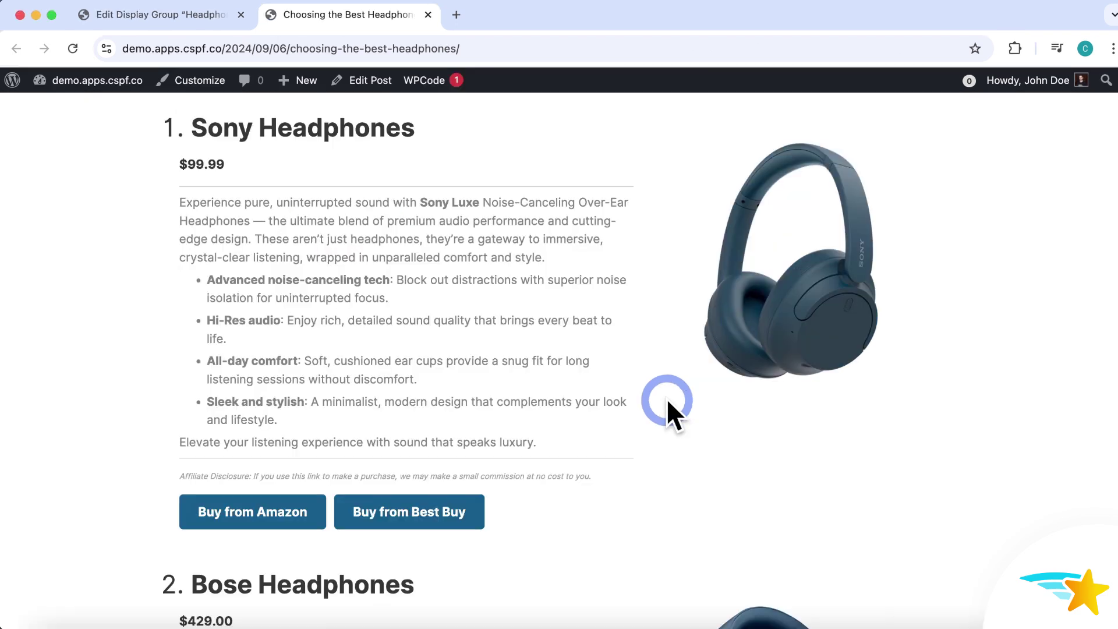
{"action": "scroll", "coordinate": [667, 407], "scroll_direction": "down", "scroll_amount": 5}
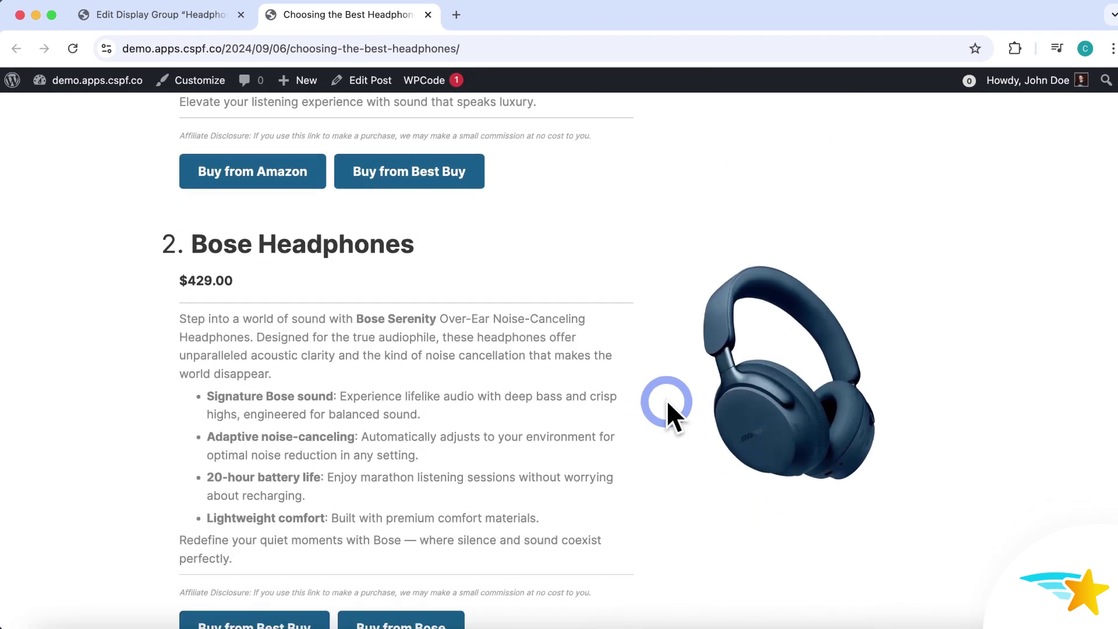
{"action": "scroll", "coordinate": [668, 403], "scroll_direction": "down", "scroll_amount": 7}
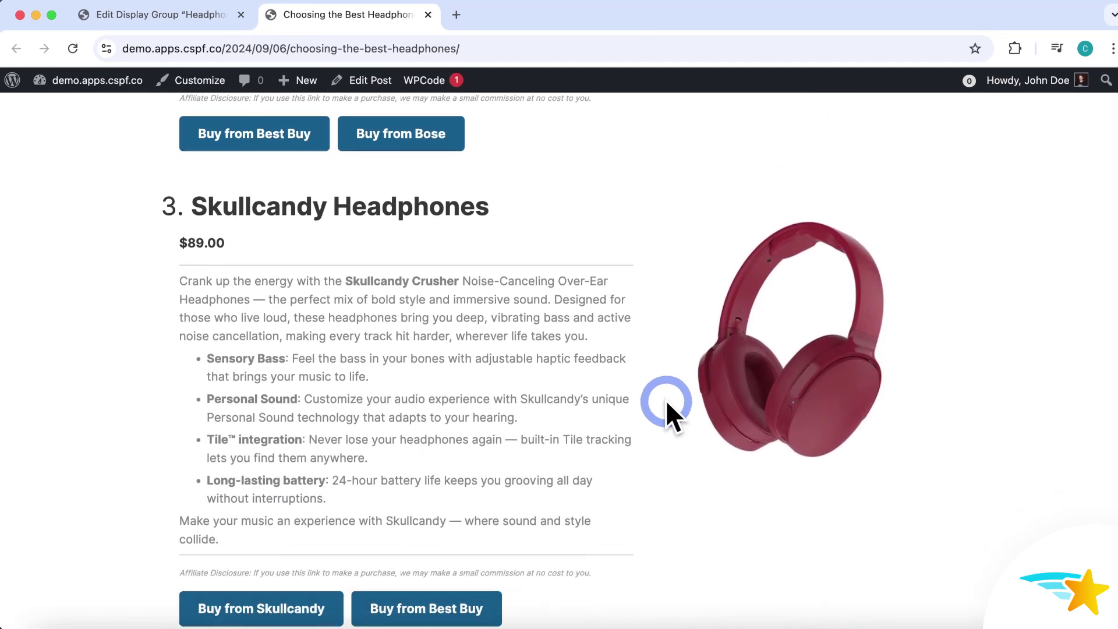
{"action": "scroll", "coordinate": [667, 404], "scroll_direction": "up", "scroll_amount": 5}
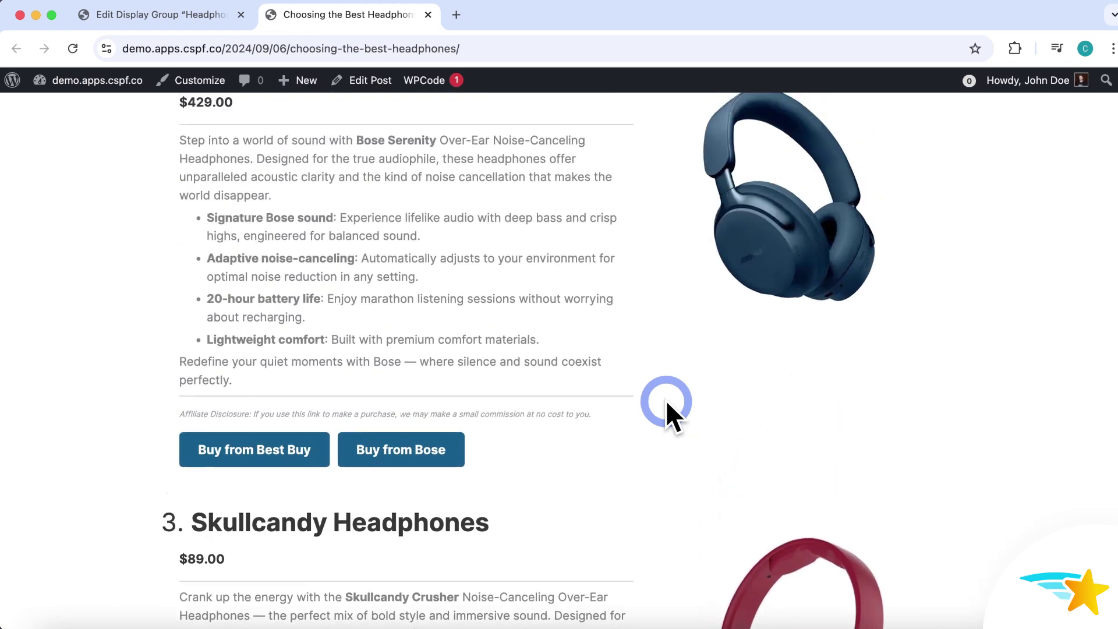
{"action": "scroll", "coordinate": [668, 404], "scroll_direction": "up", "scroll_amount": 7}
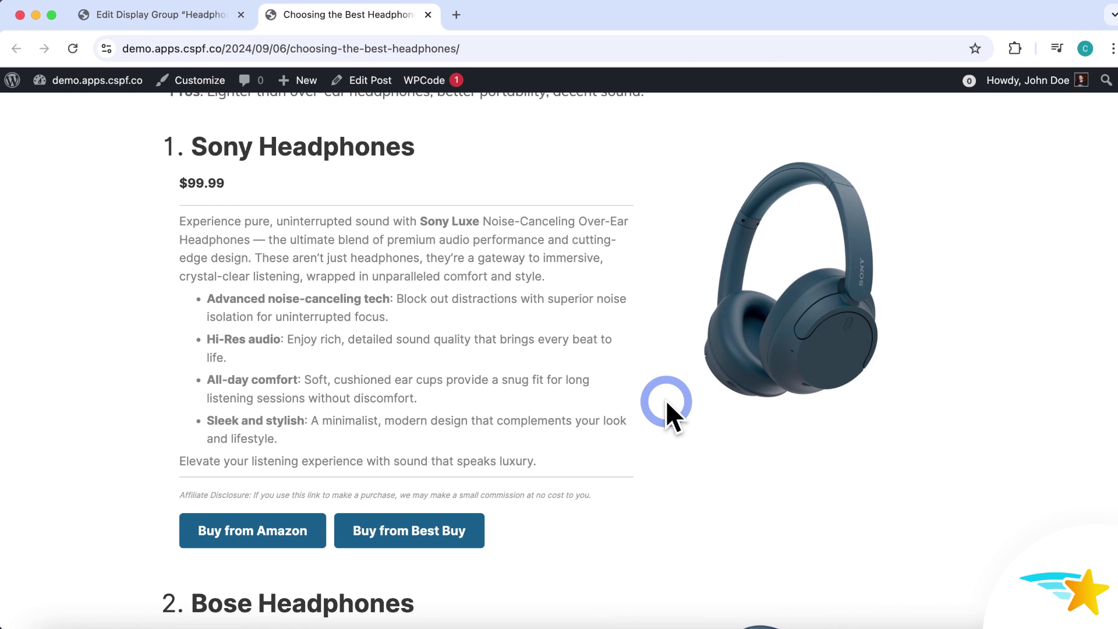
{"action": "left_click", "coordinate": [430, 15]}
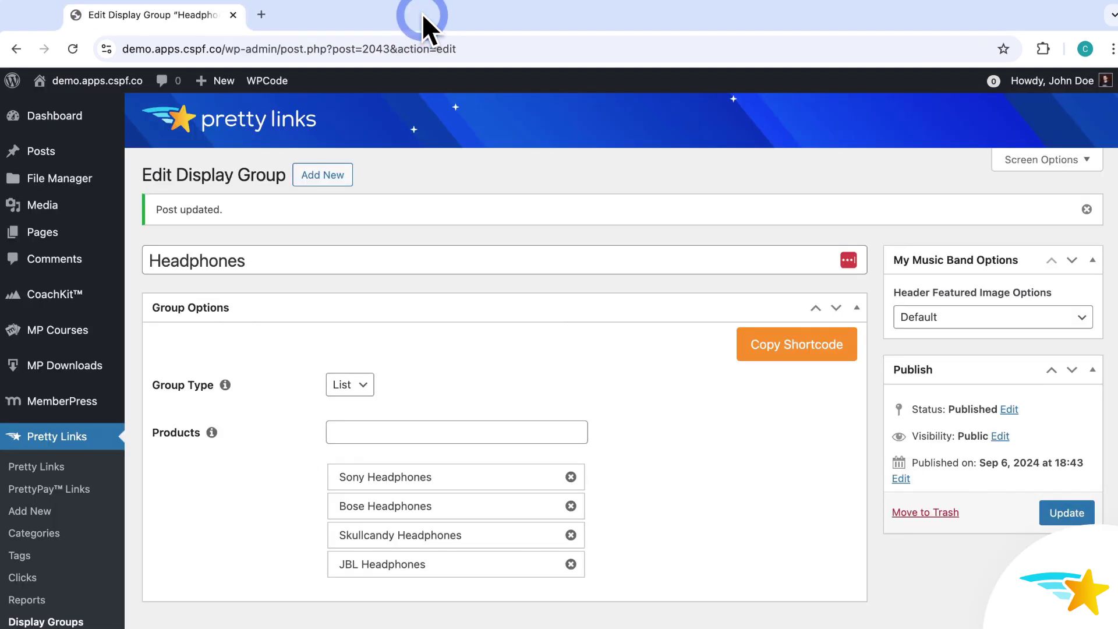
Open the Product Display options of Pretty Links, review the color, affiliate disclosure and migration settings, and save the options
{"action": "left_click", "coordinate": [409, 164]}
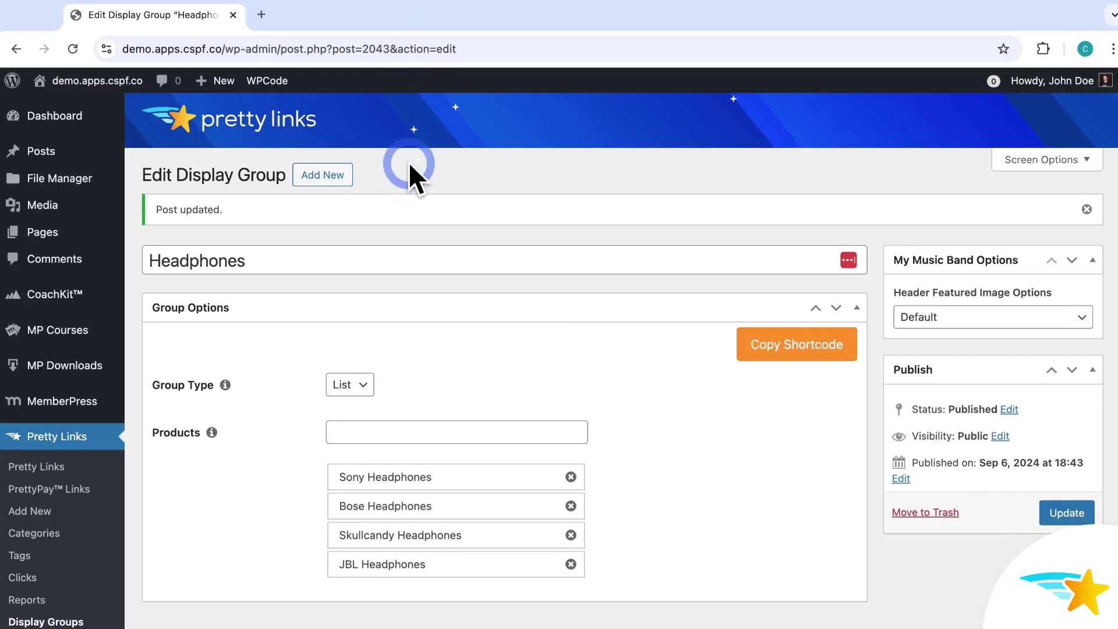
{"action": "scroll", "coordinate": [102, 431], "scroll_direction": "down", "scroll_amount": 3}
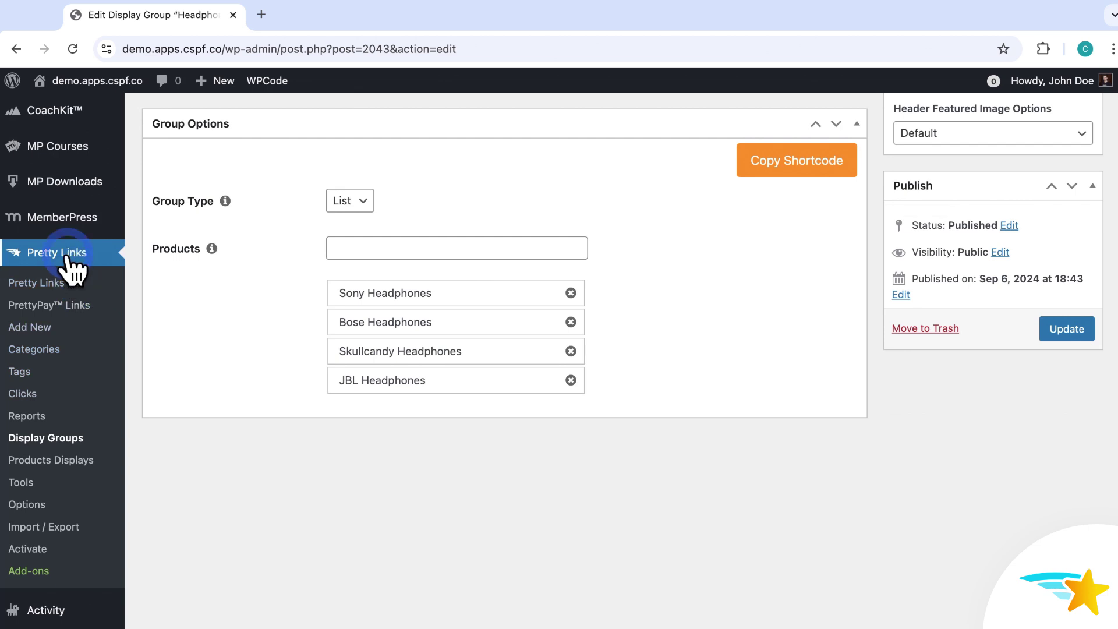
{"action": "left_click", "coordinate": [27, 504]}
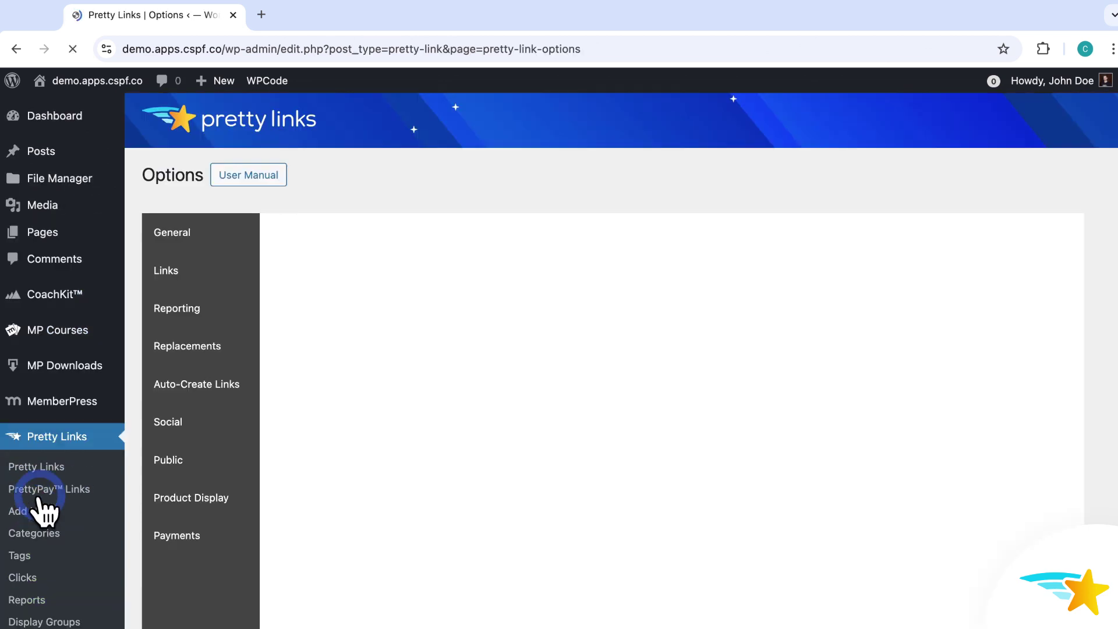
{"action": "left_click", "coordinate": [177, 500]}
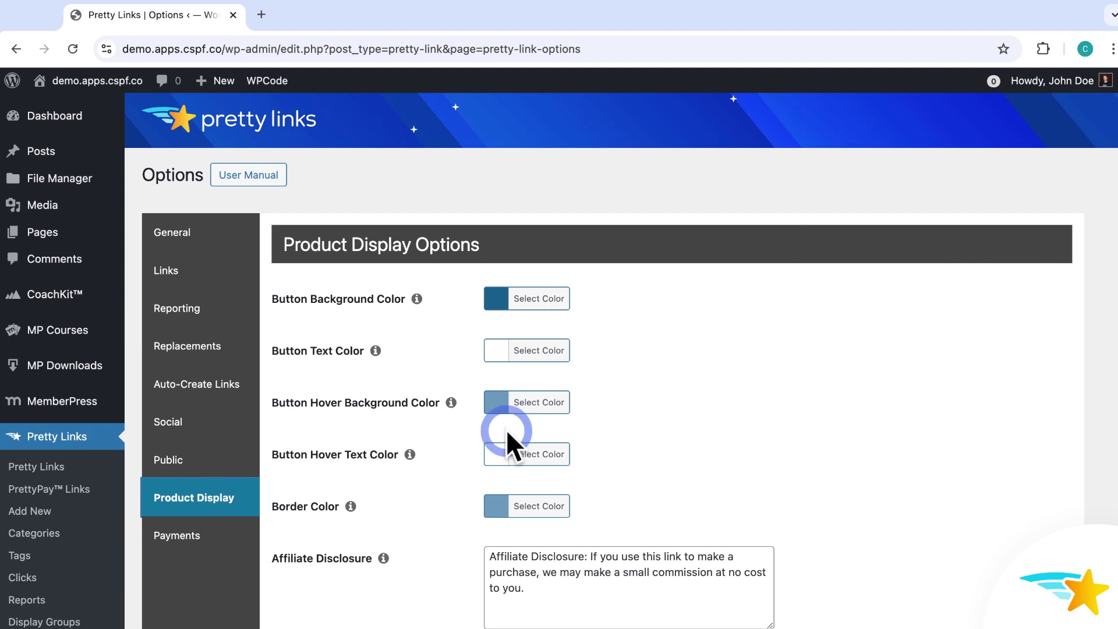
{"action": "scroll", "coordinate": [762, 355], "scroll_direction": "down", "scroll_amount": 2}
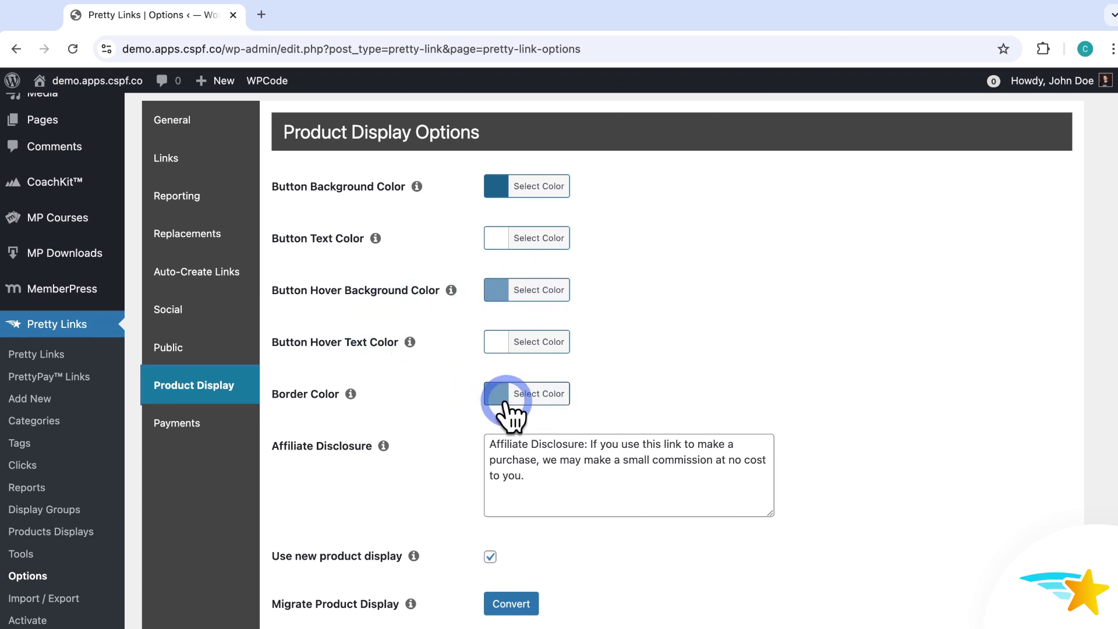
{"action": "scroll", "coordinate": [780, 303], "scroll_direction": "down", "scroll_amount": 3}
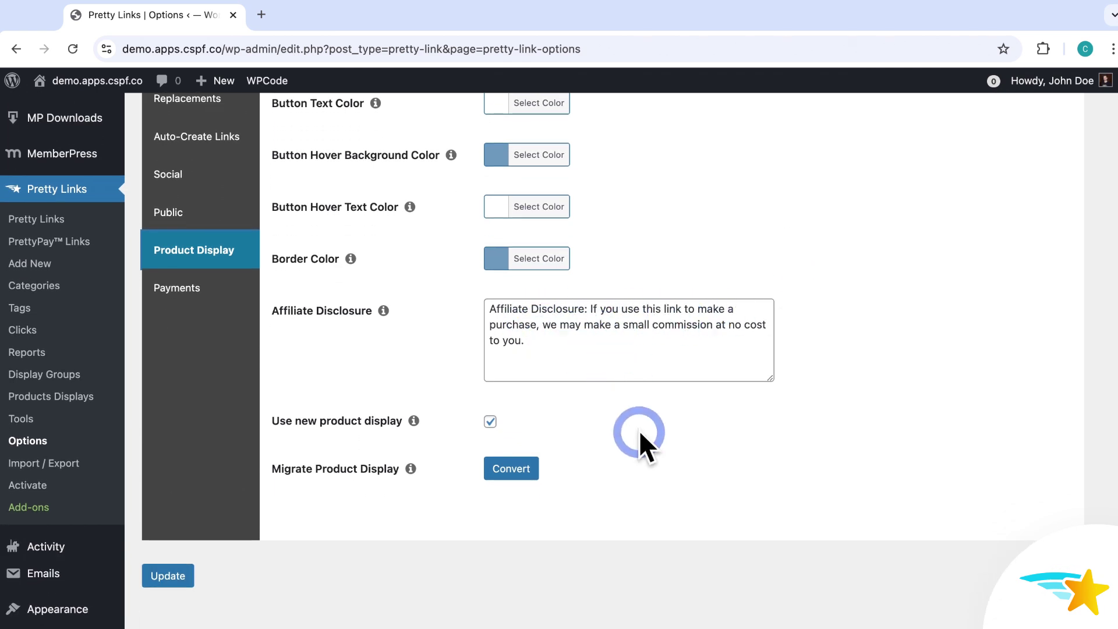
{"action": "scroll", "coordinate": [640, 434], "scroll_direction": "down", "scroll_amount": 1}
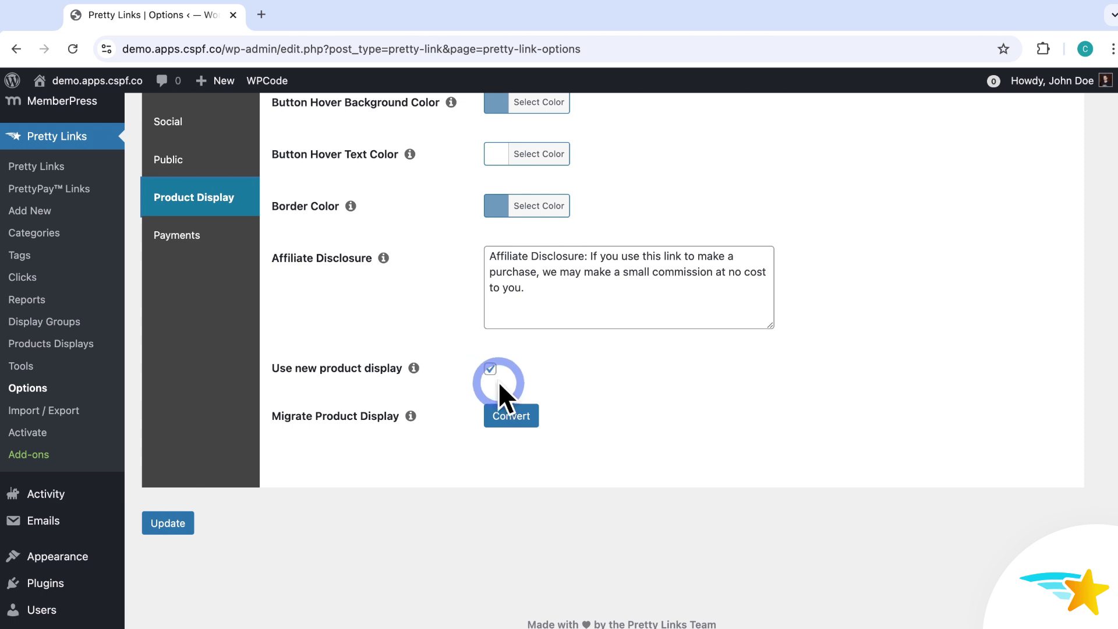
{"action": "left_click", "coordinate": [466, 418]}
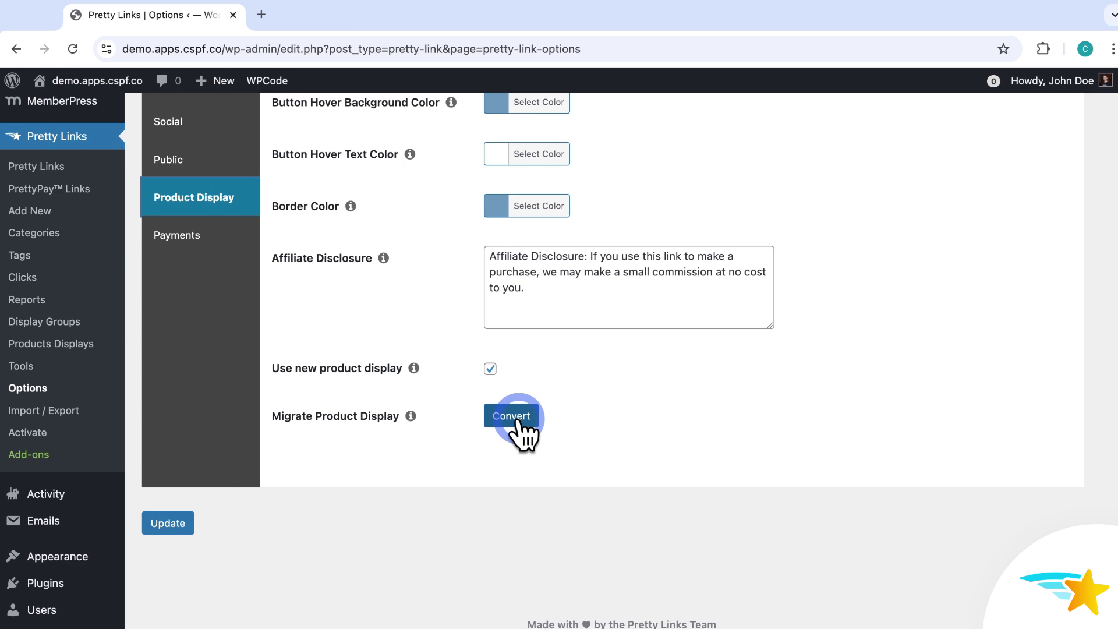
{"action": "left_click", "coordinate": [163, 524]}
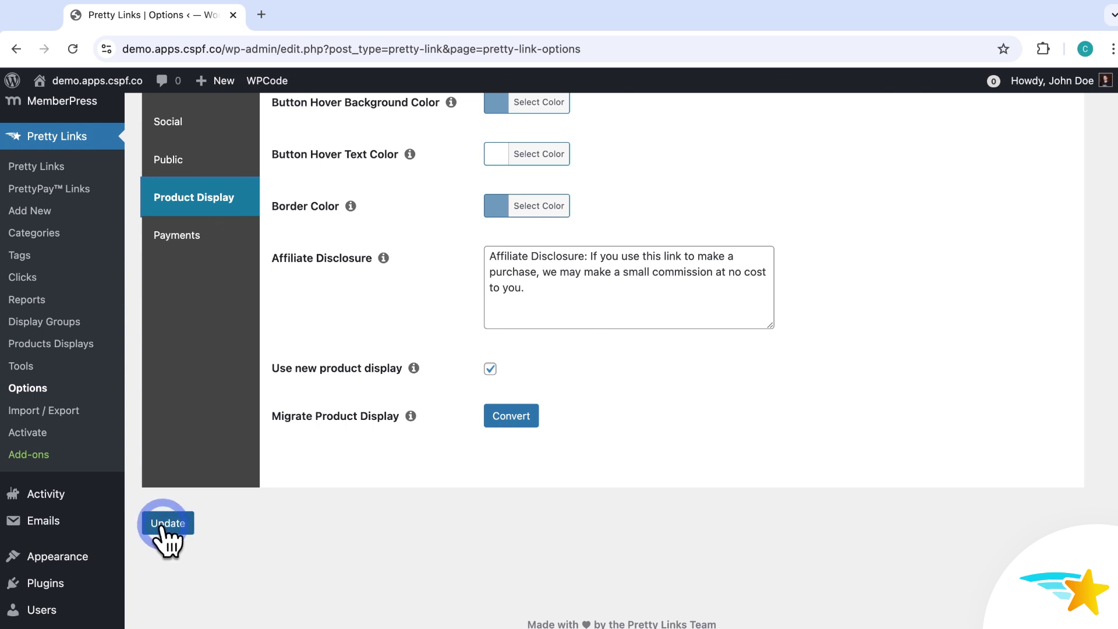
Open the list of Pretty Links product displays
{"action": "left_click", "coordinate": [82, 345]}
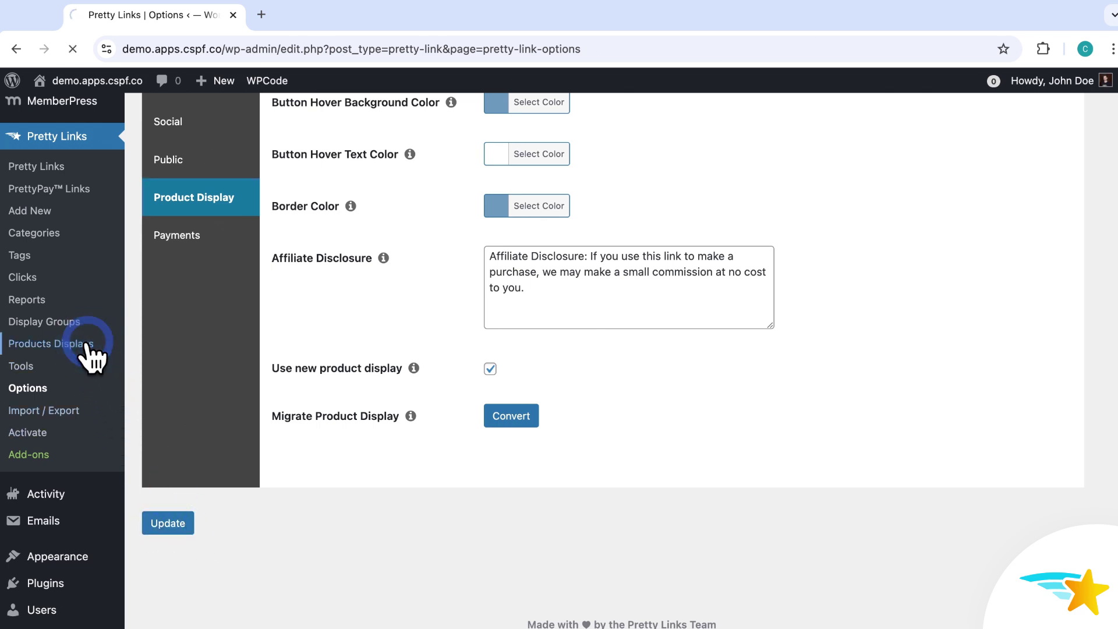